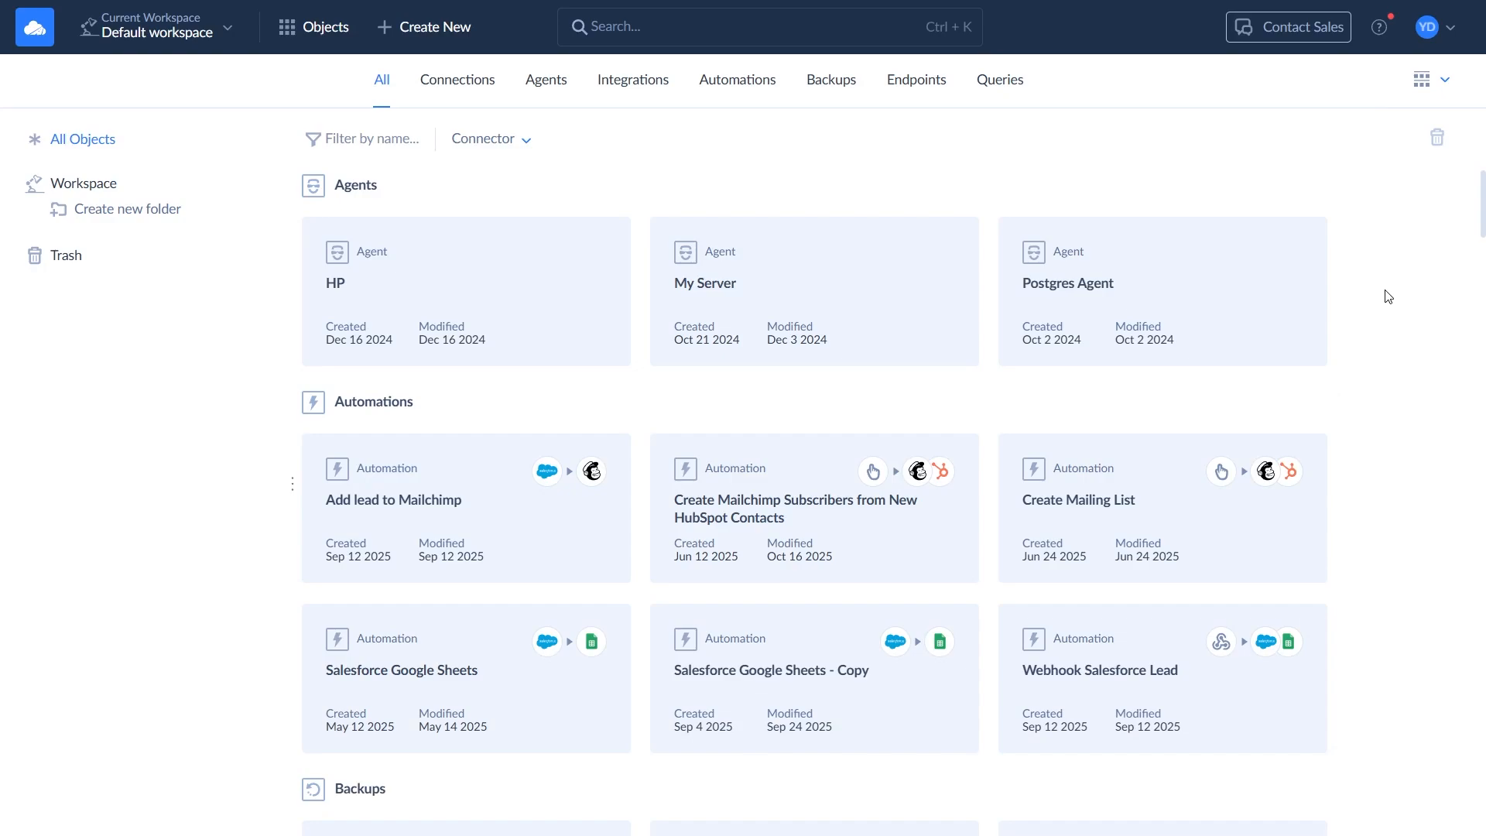
Start a new connection using the Zoho CRM connector, found by filtering the connectors for "Zoho"
click(475, 31)
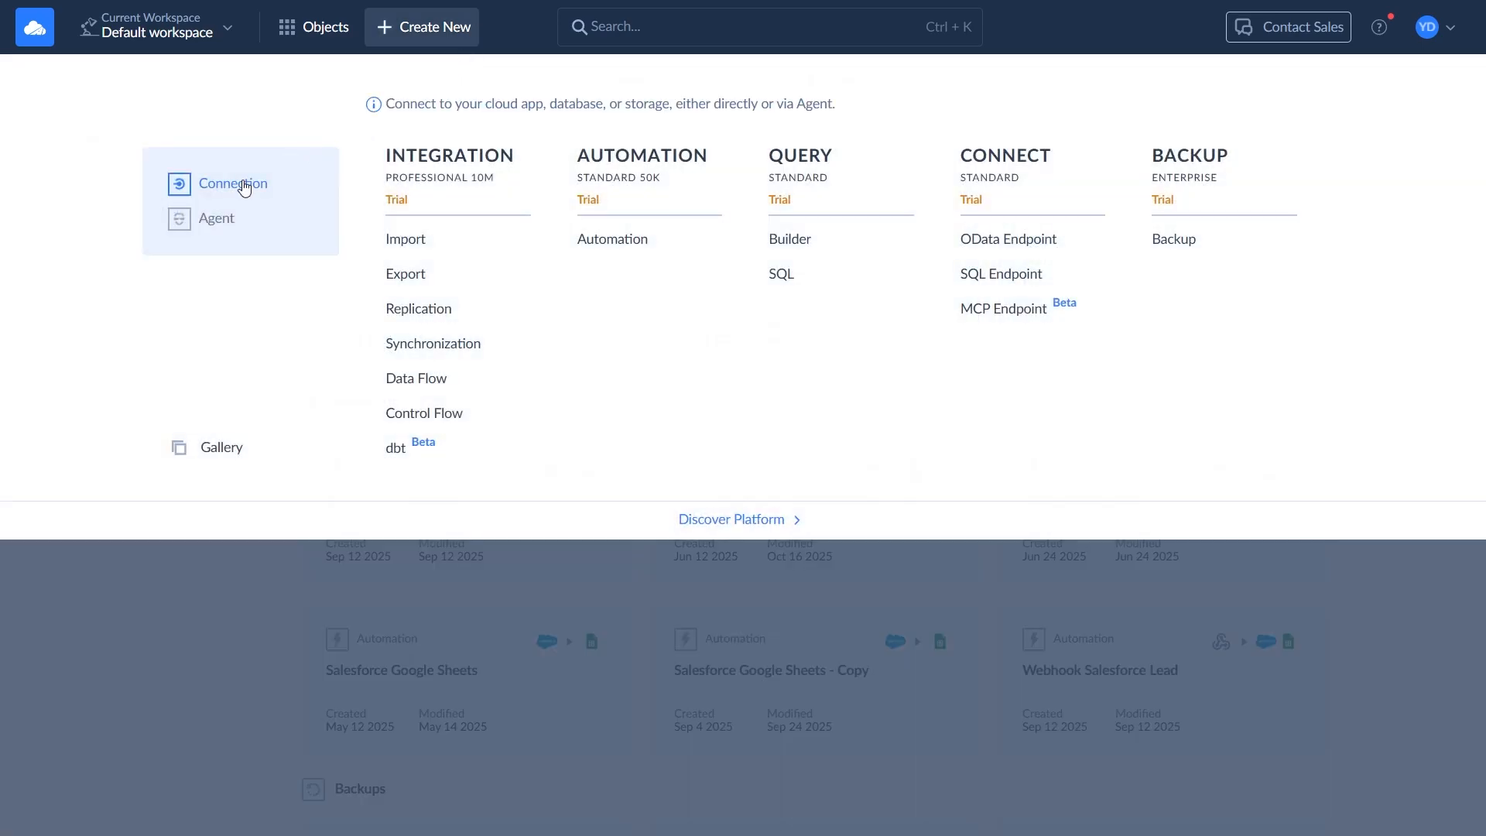
click(244, 188)
click(843, 148)
text(Zo)
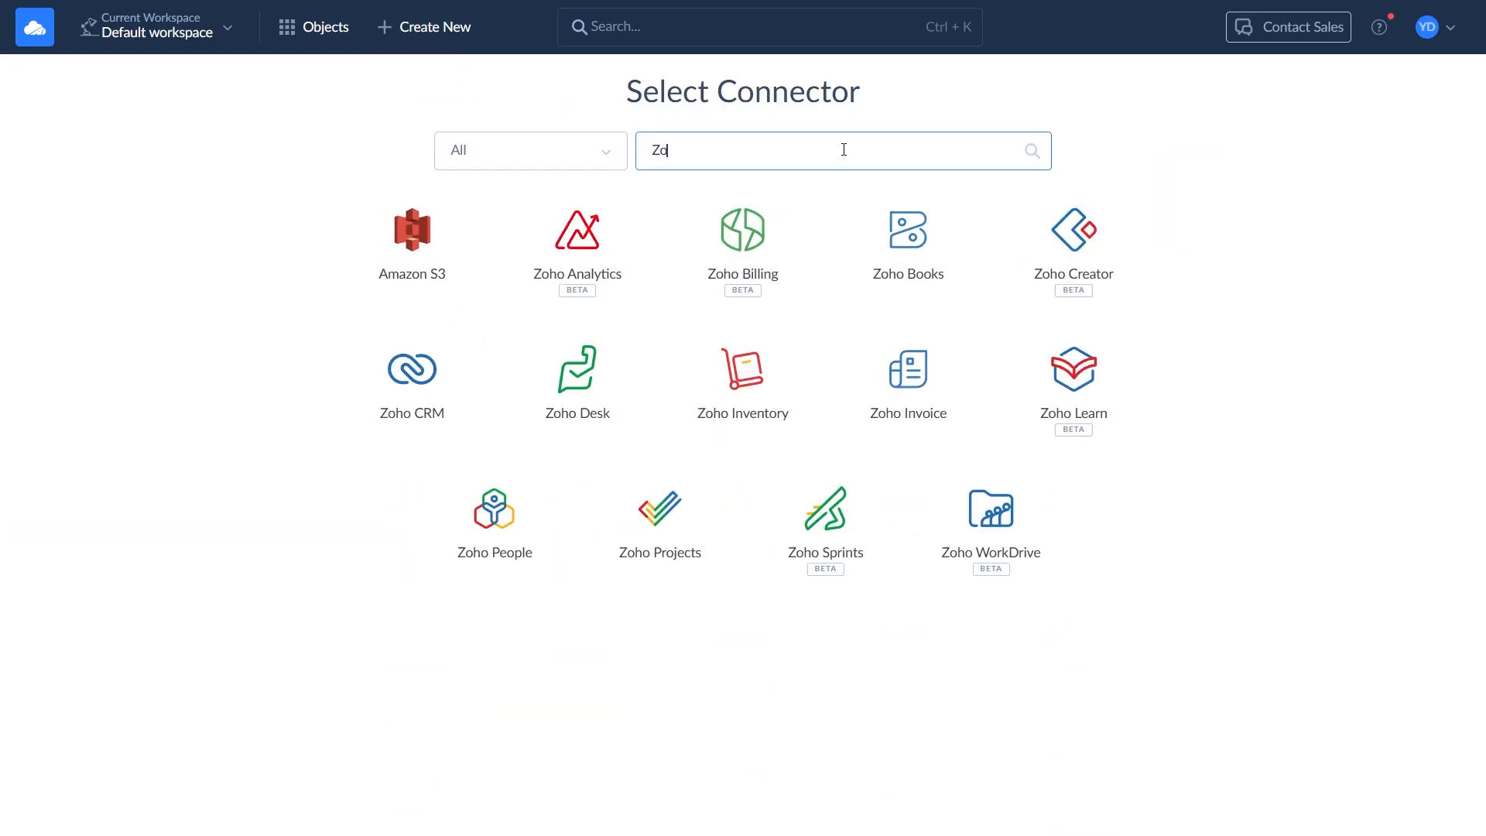
text(ho)
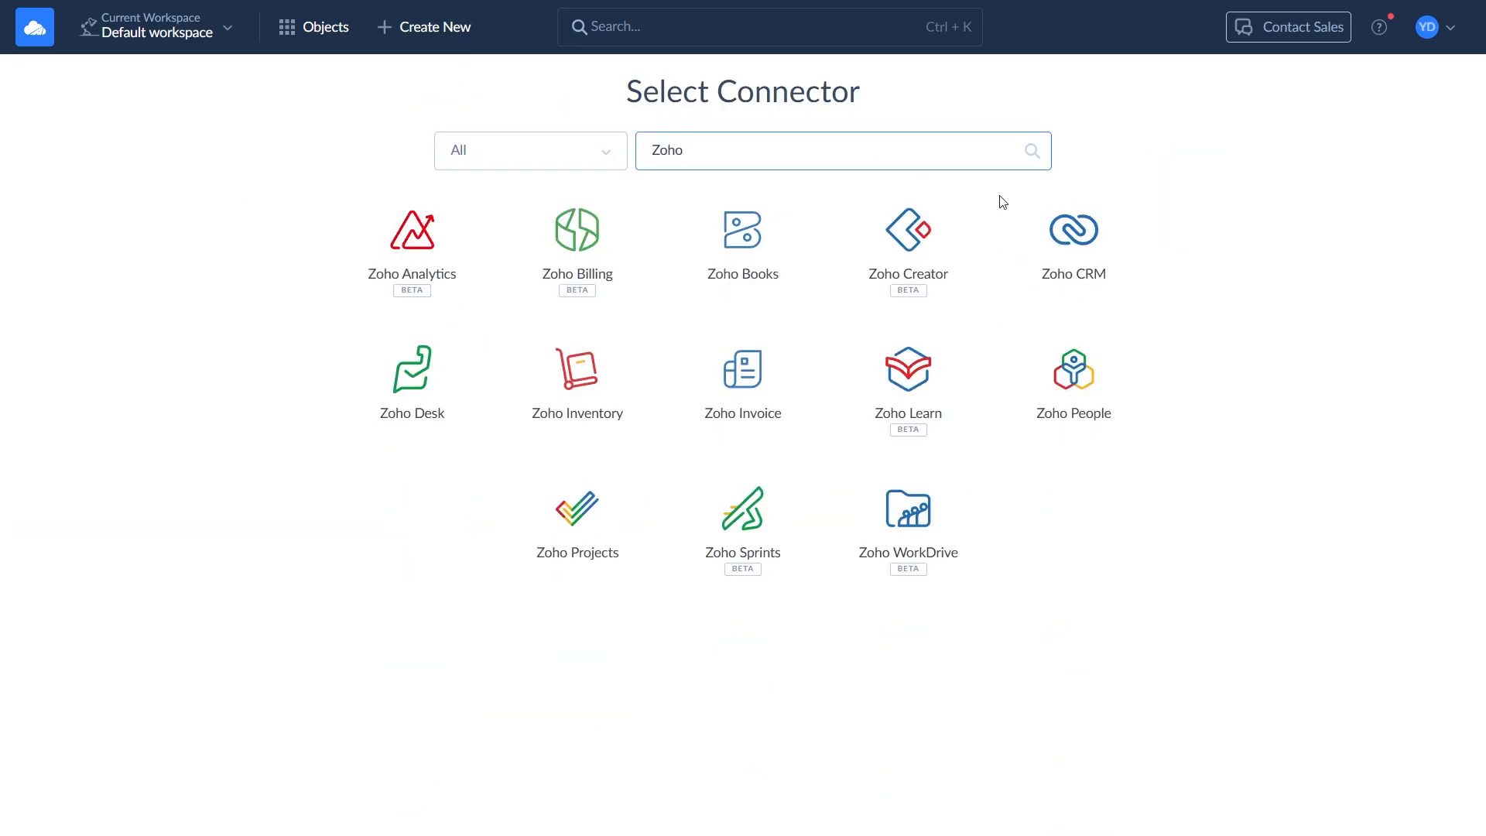
click(1091, 238)
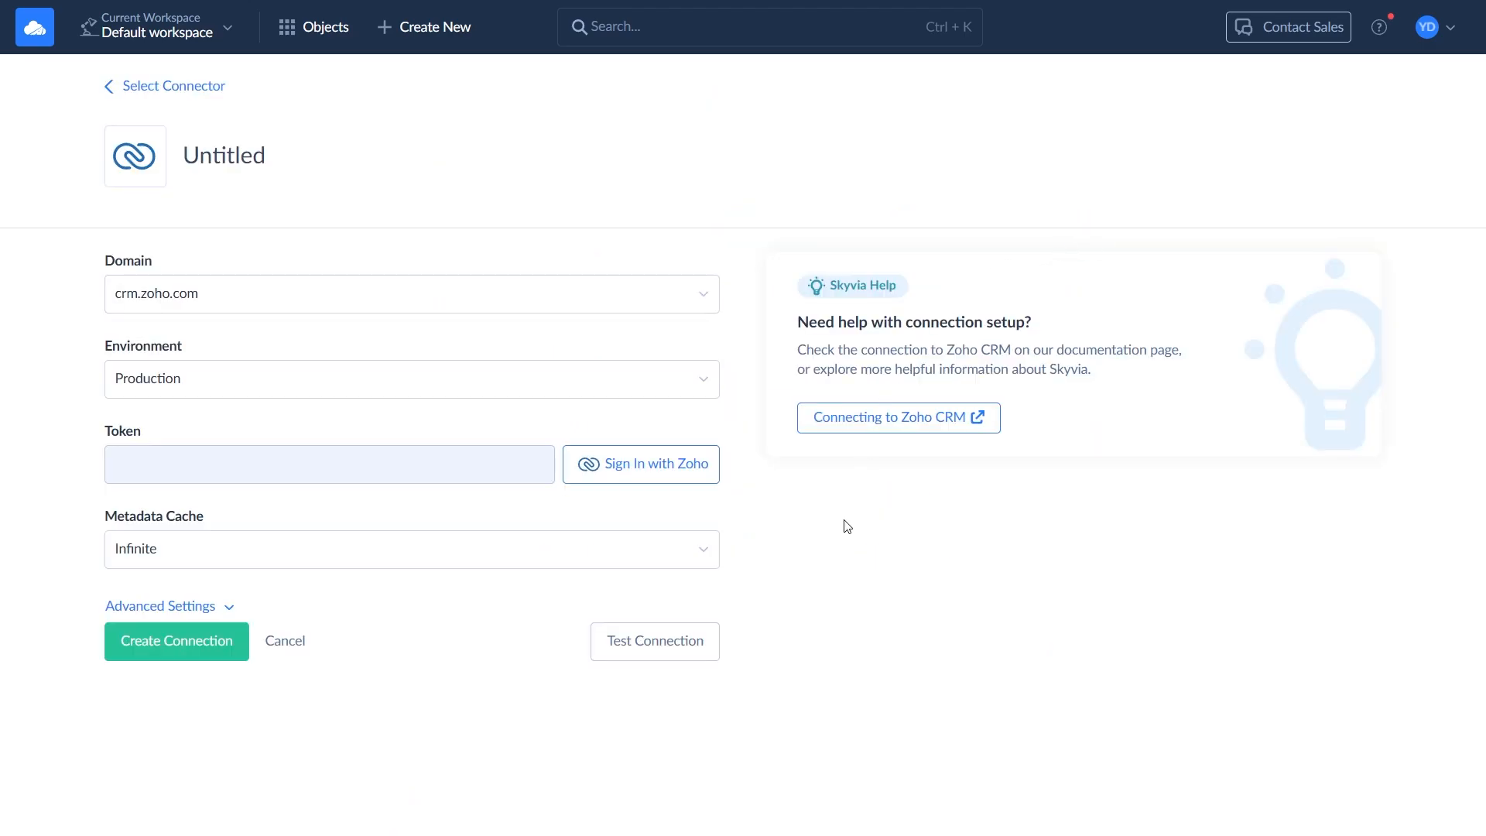
Sign in with Zoho, choose the Devart production organization, and allow Skyvia to access its CRM data
click(693, 481)
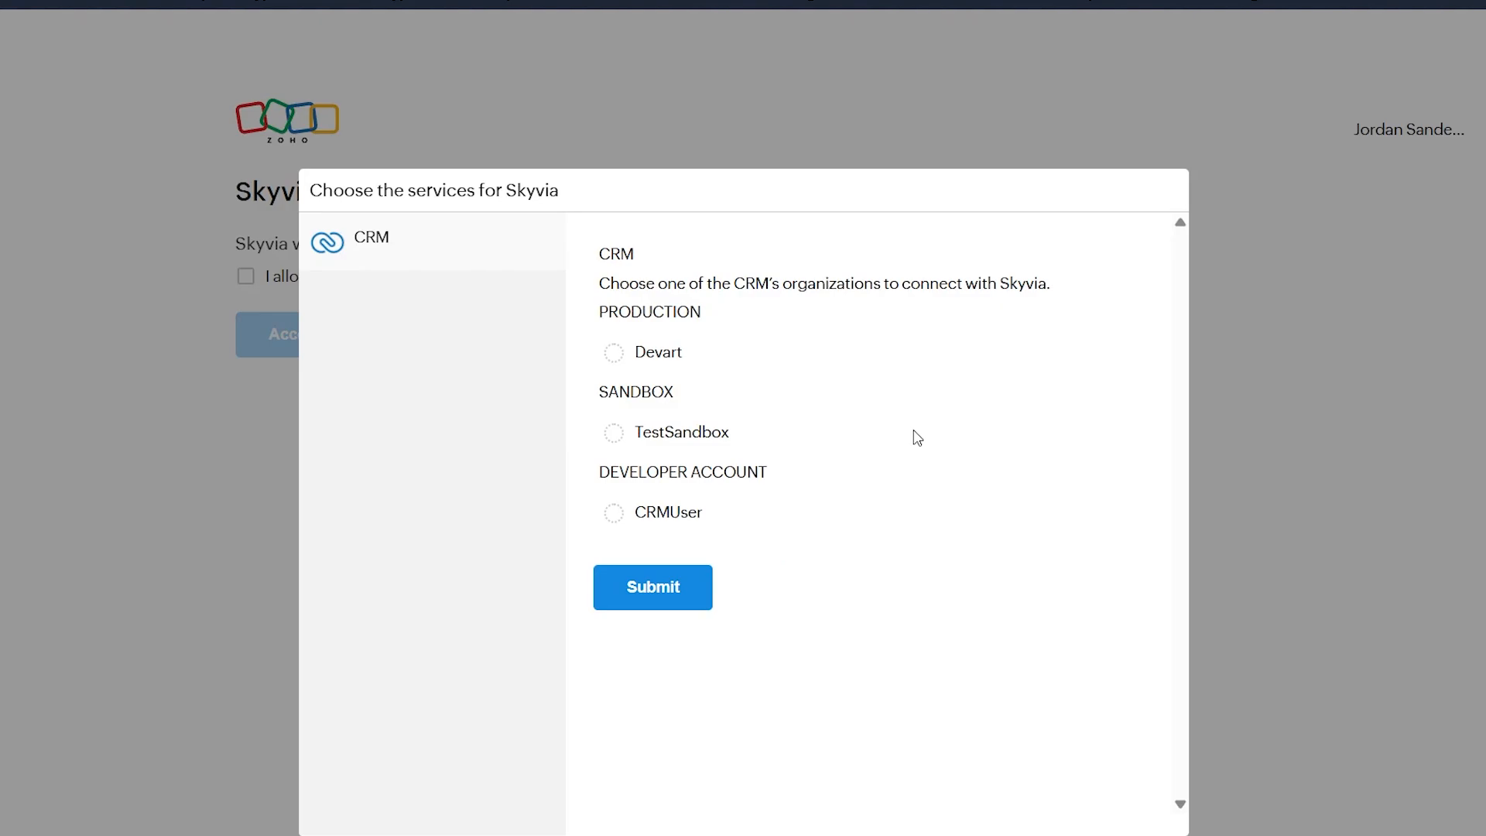
click(643, 359)
click(659, 589)
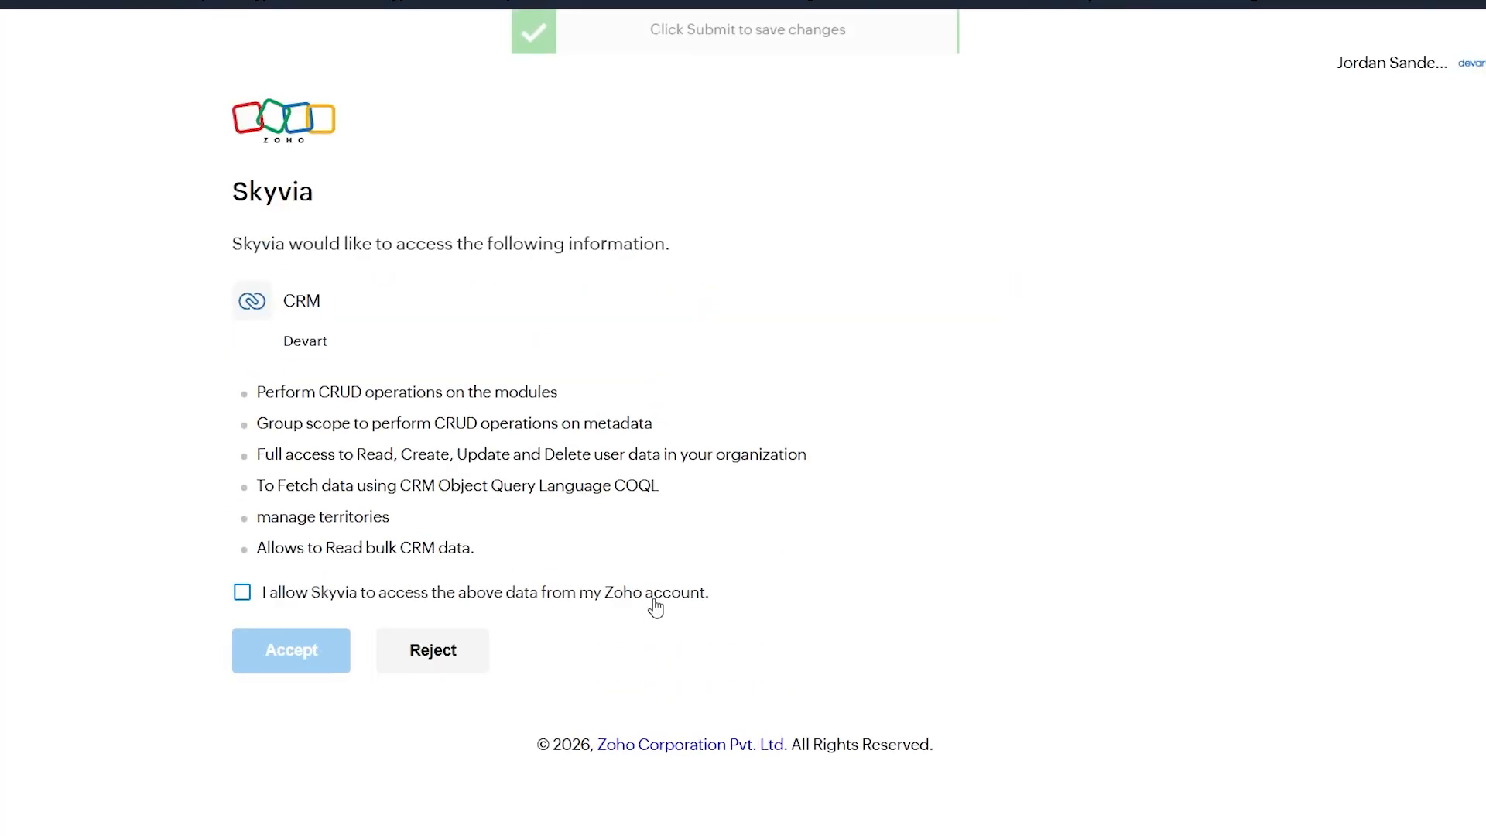
click(562, 603)
click(296, 658)
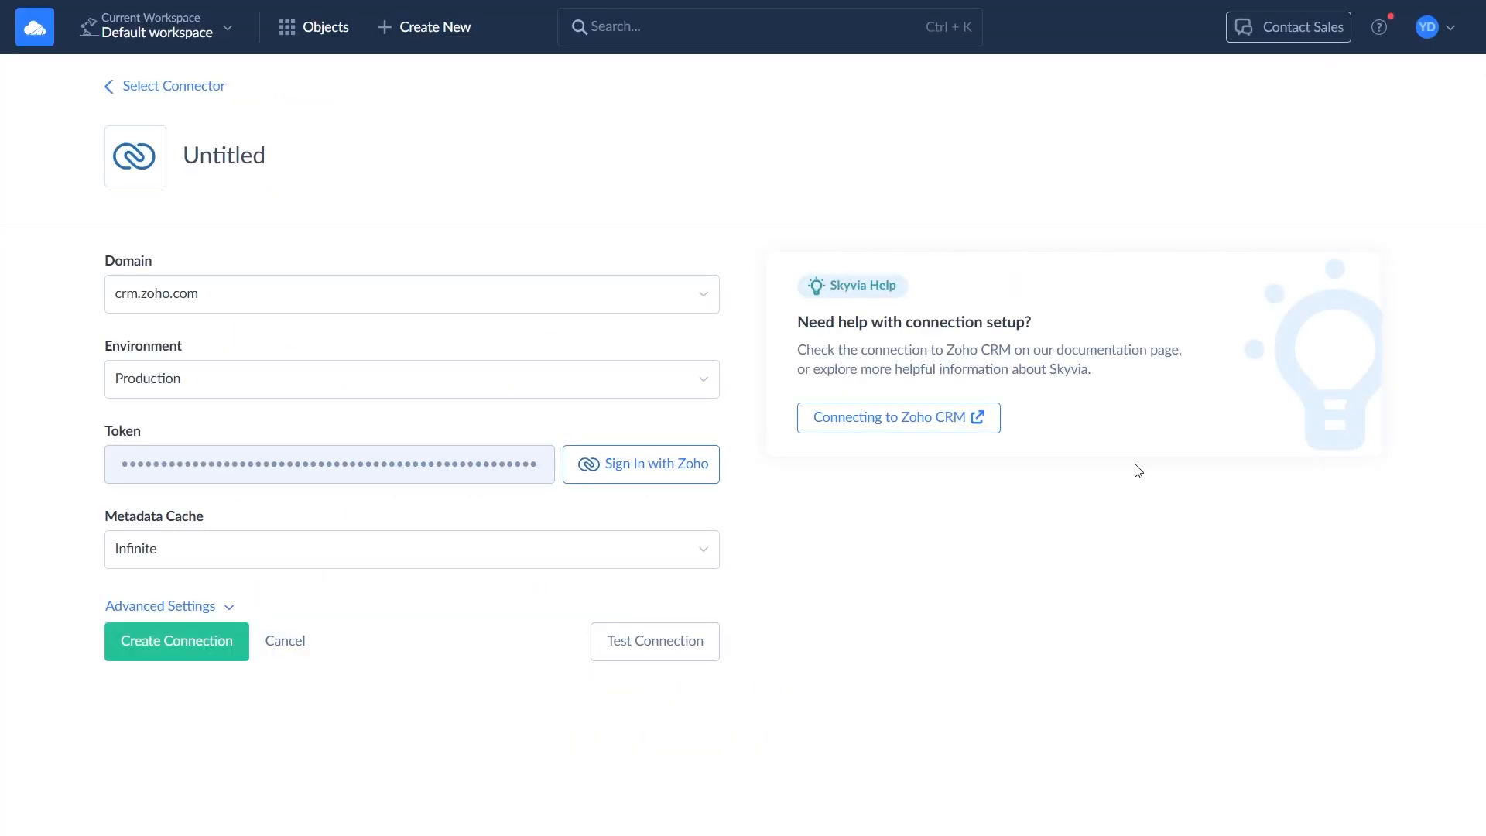
Name the connection "Zoho CRM", test it, and create it
click(232, 182)
text(Zoho CRM)
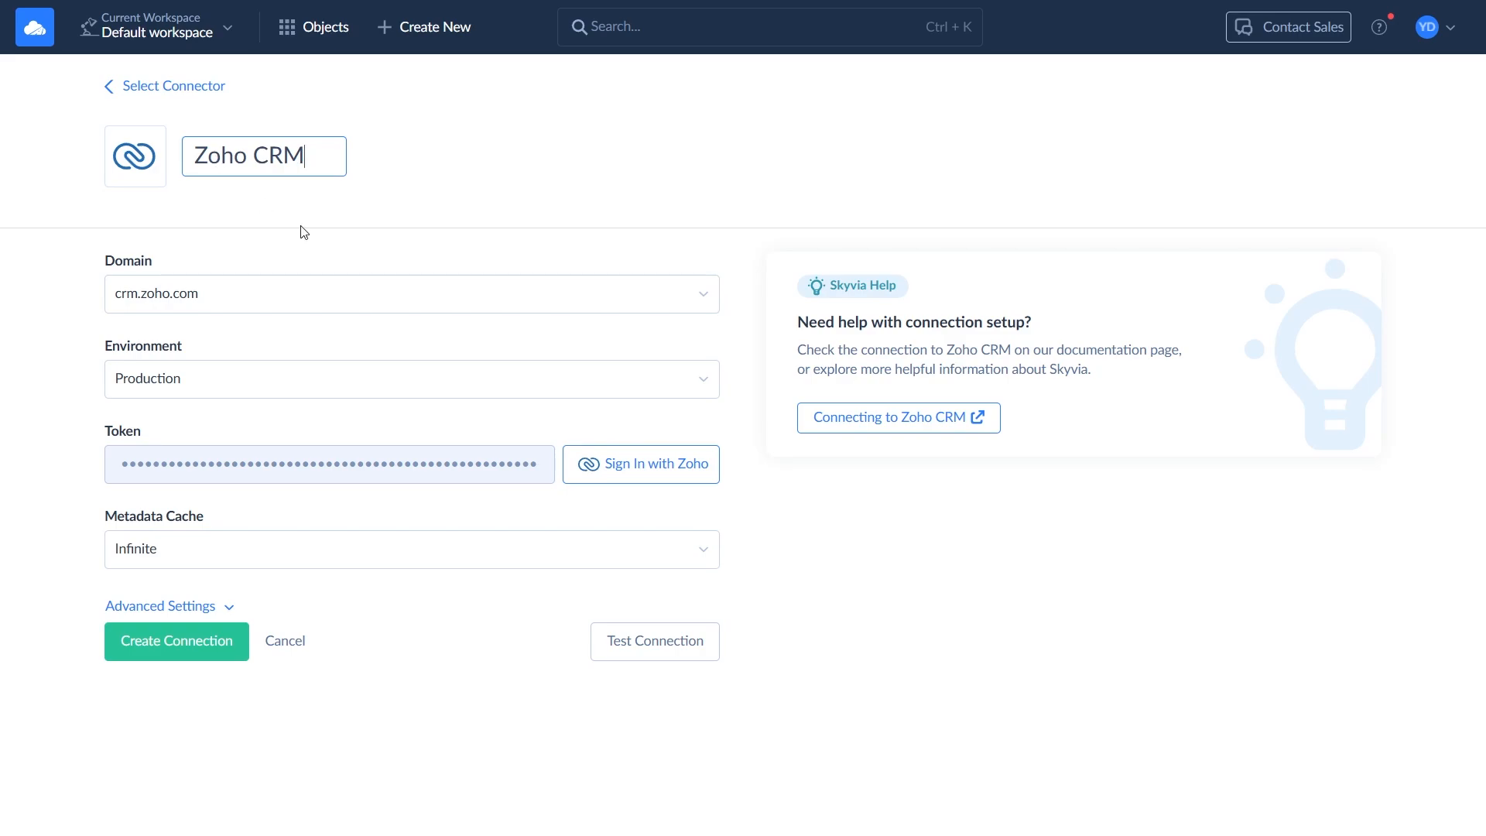
click(816, 489)
click(658, 654)
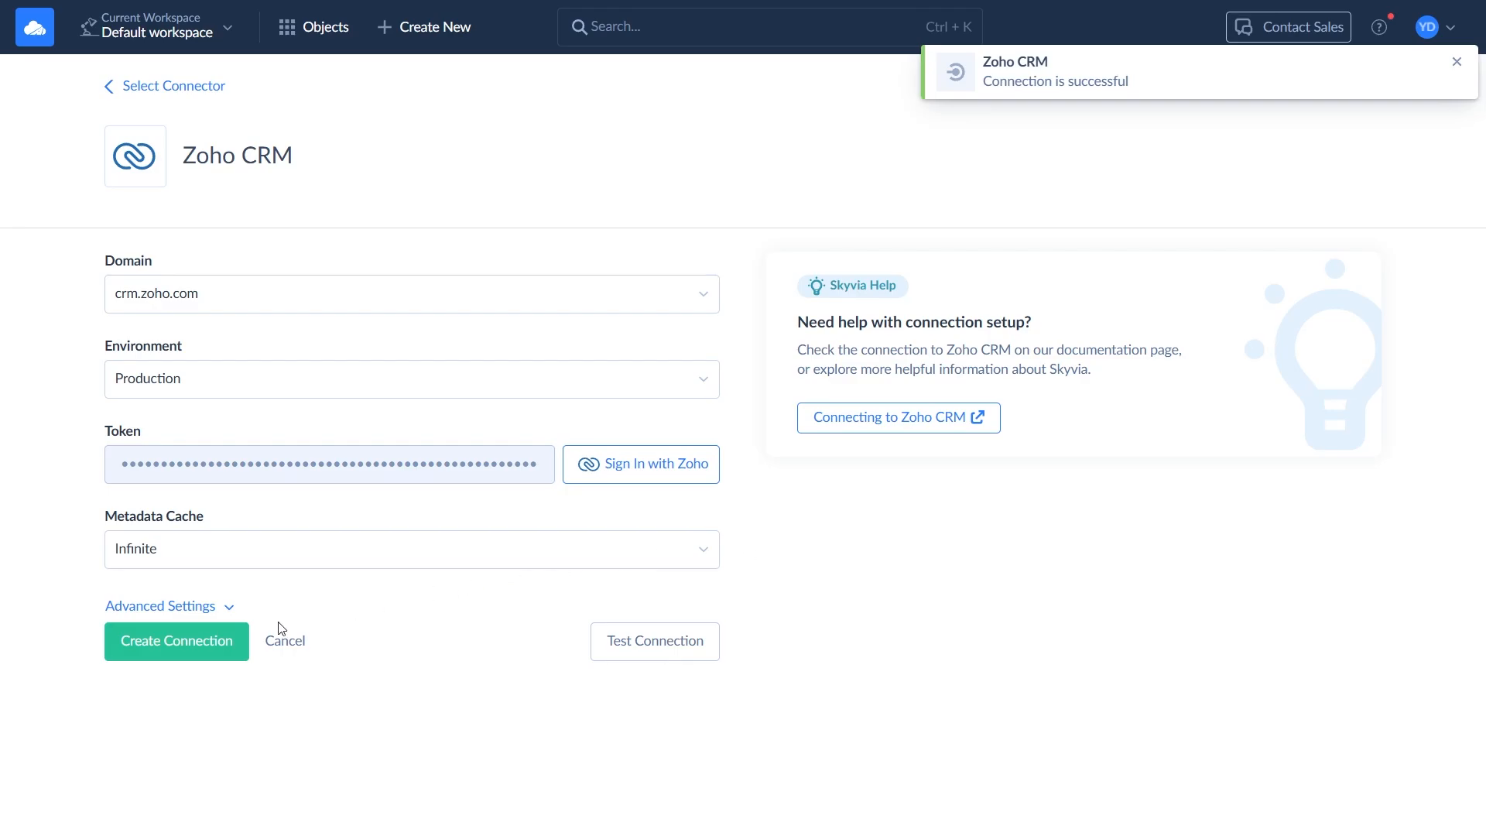
click(188, 657)
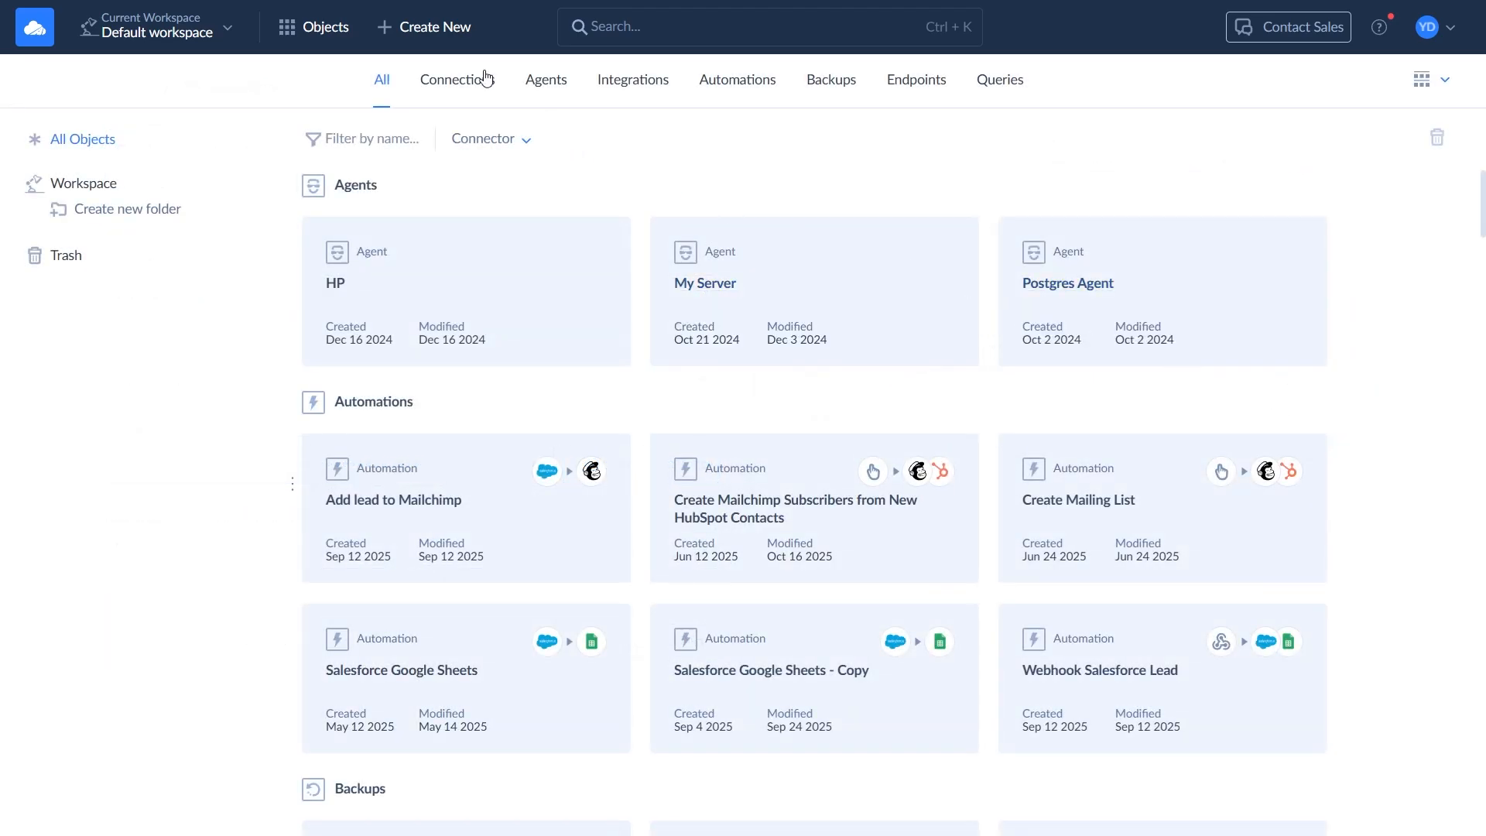
Start another new connection using the Dropbox connector, found by filtering the connectors for "Drop"
click(421, 28)
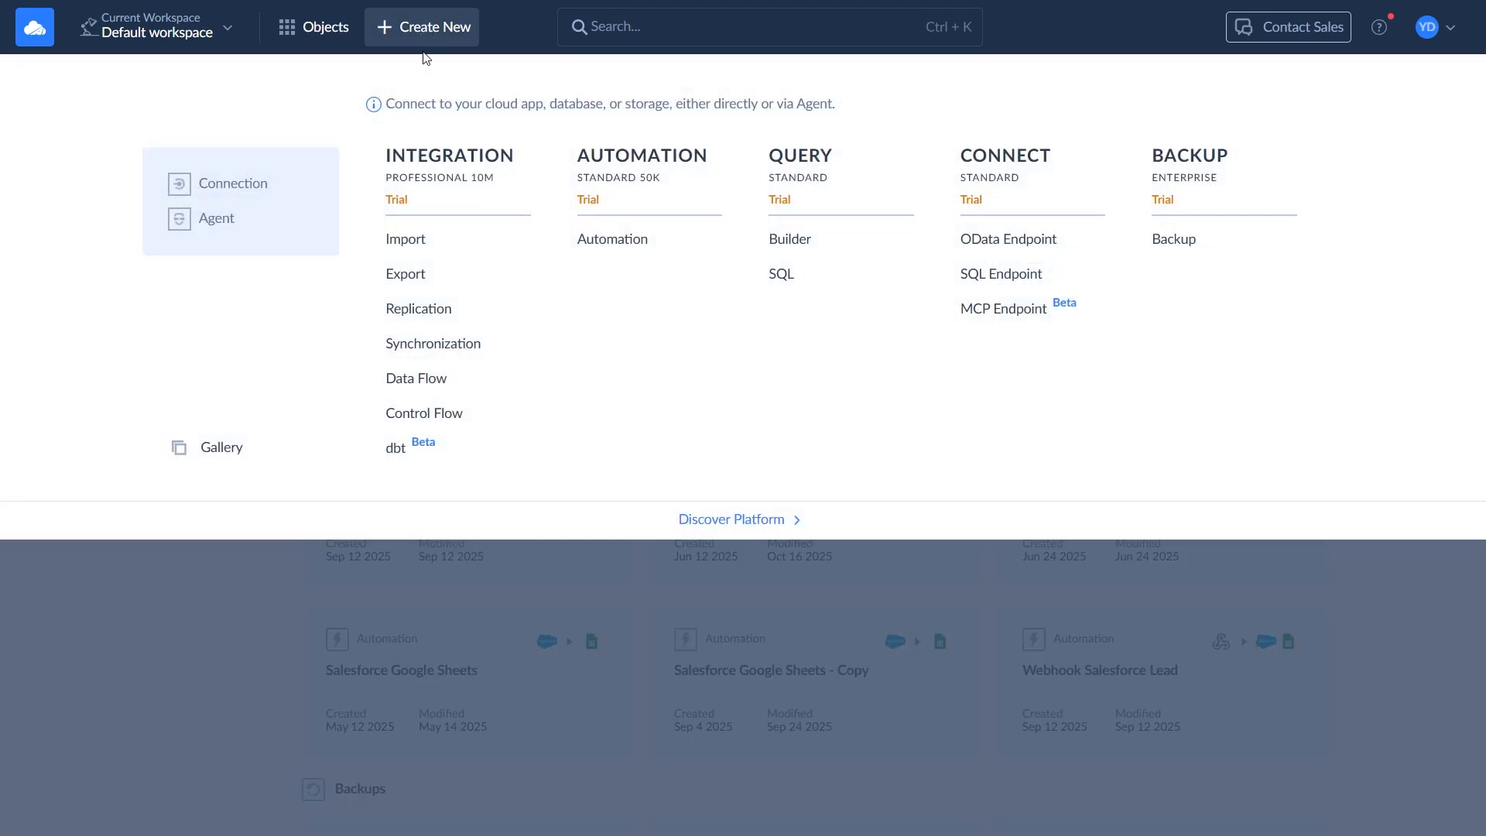
click(236, 188)
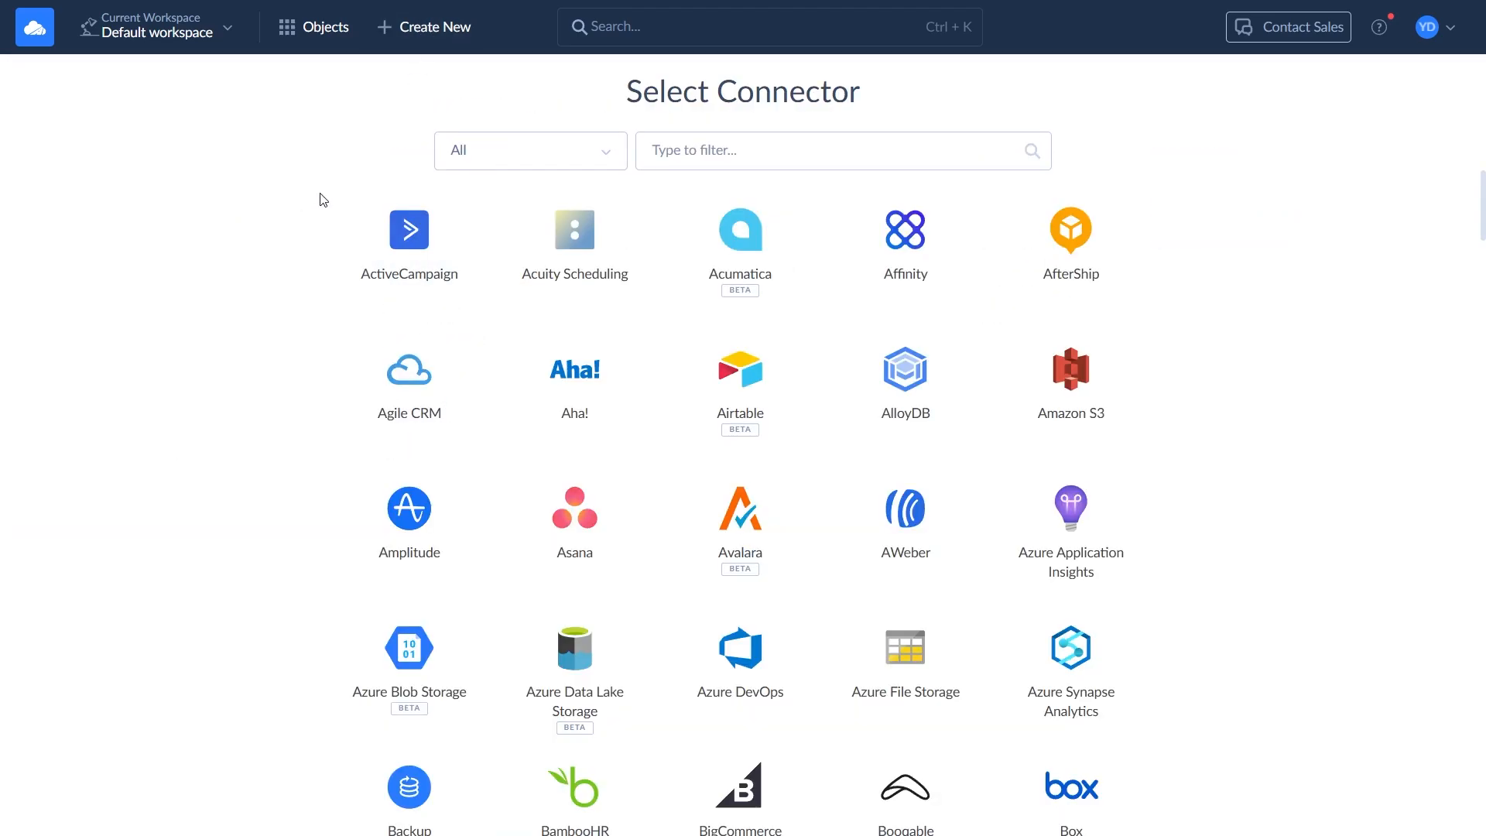
click(774, 163)
text(Drop)
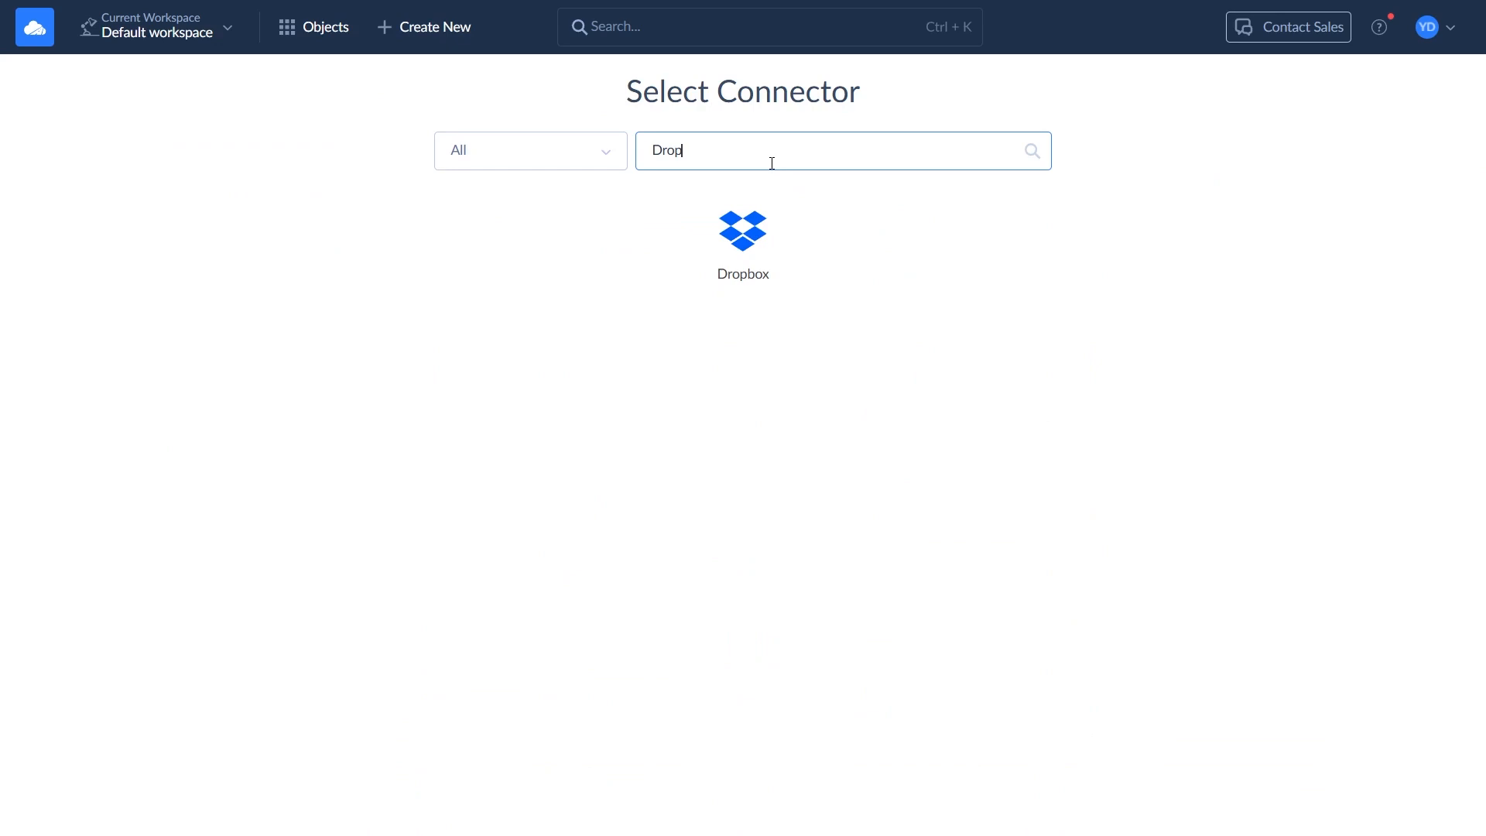
click(759, 241)
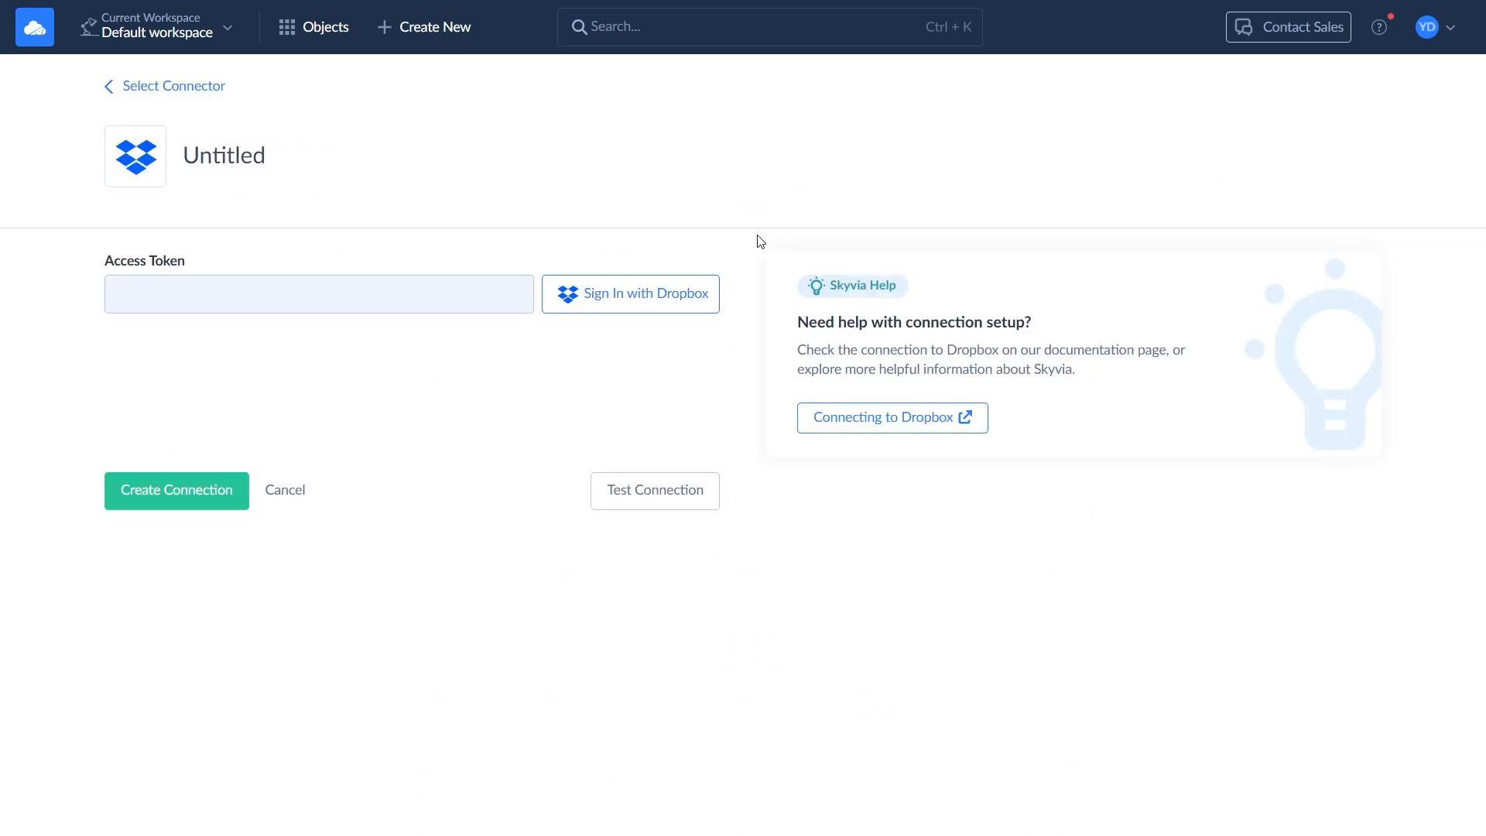
Authorize the Dropbox connection by signing in to Dropbox with the existing Google account
click(715, 300)
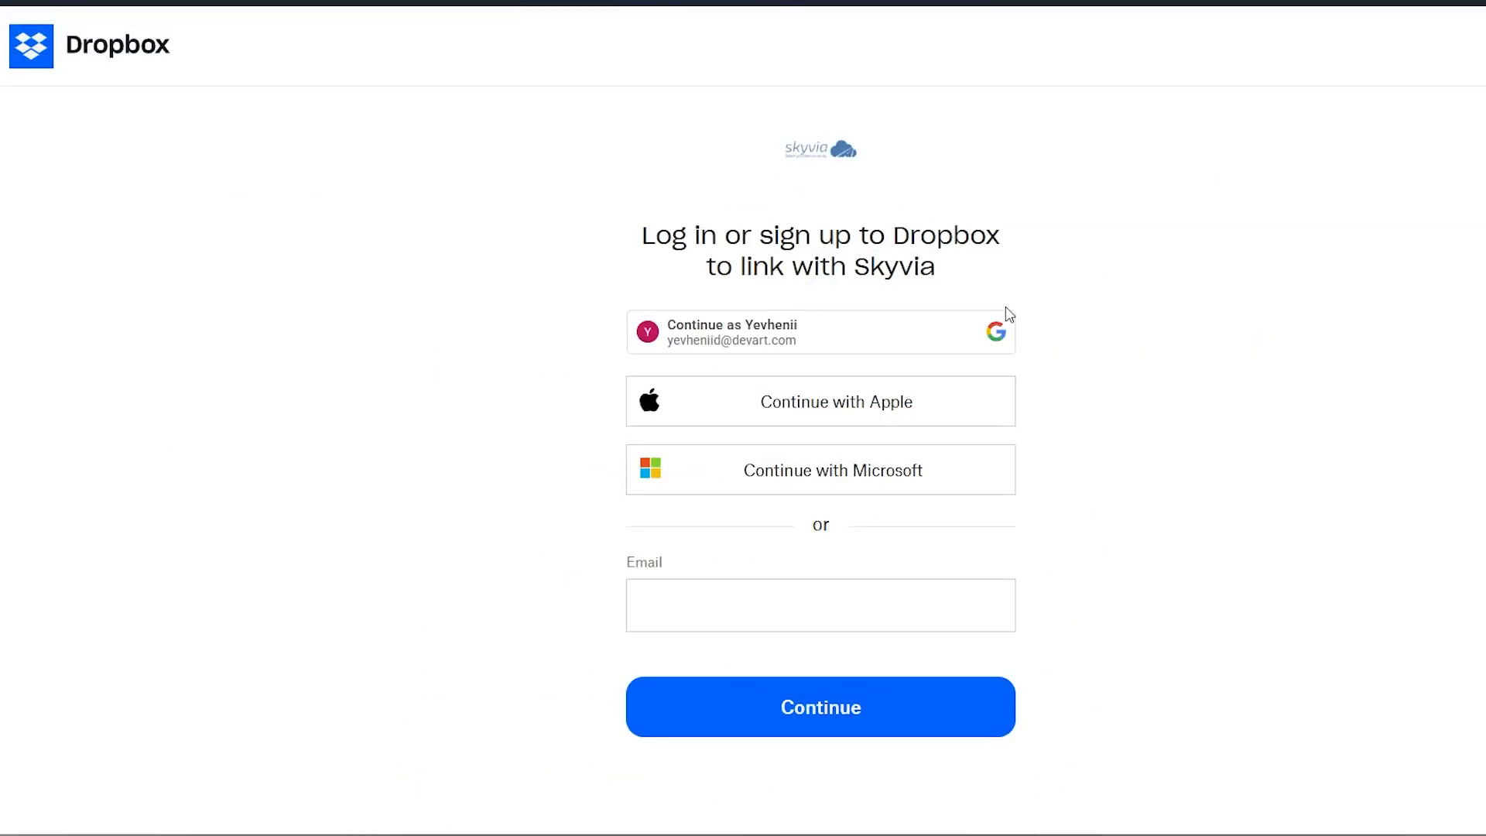
click(998, 325)
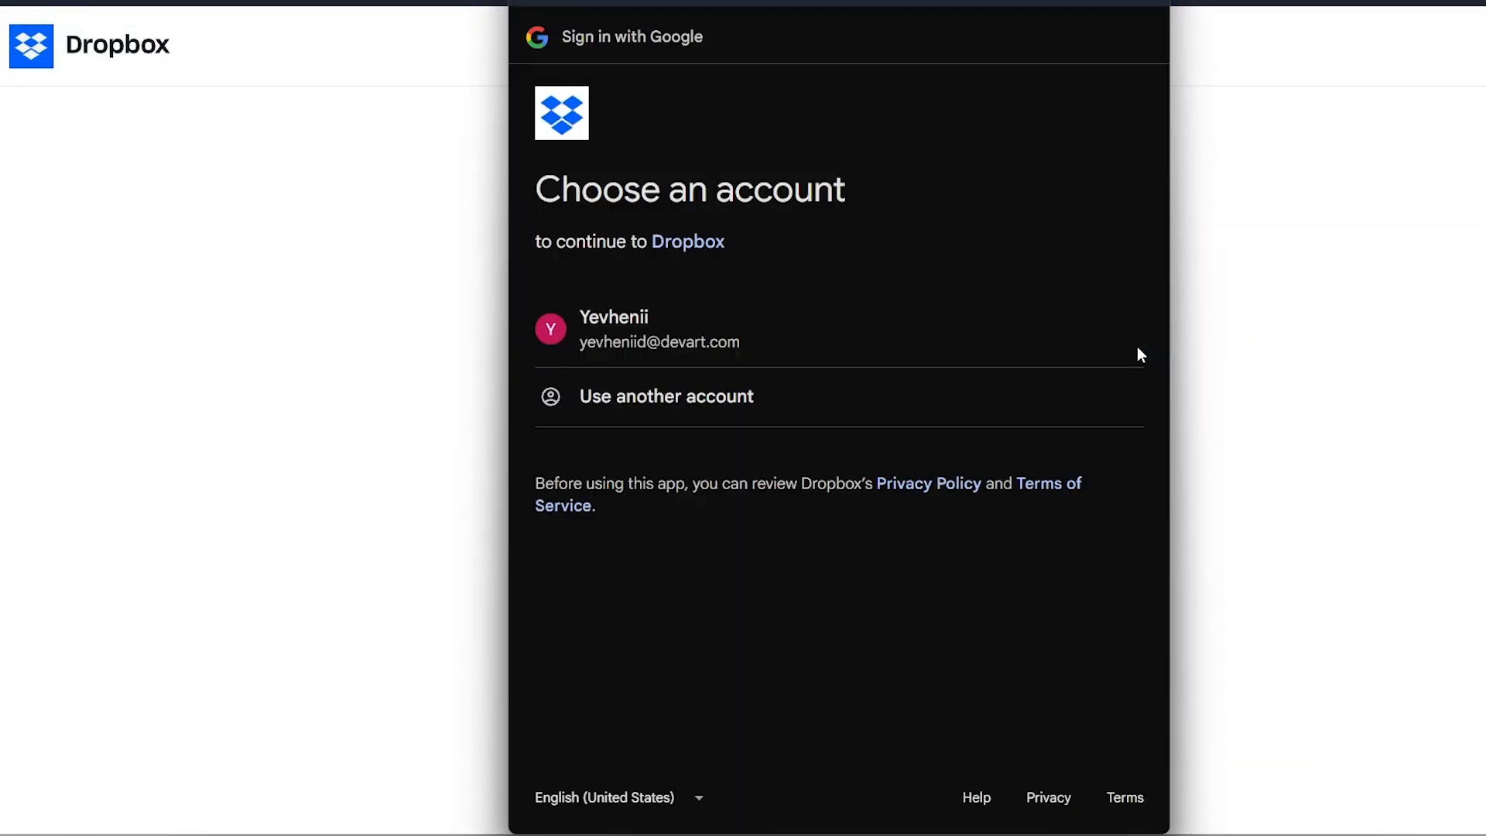
click(1138, 347)
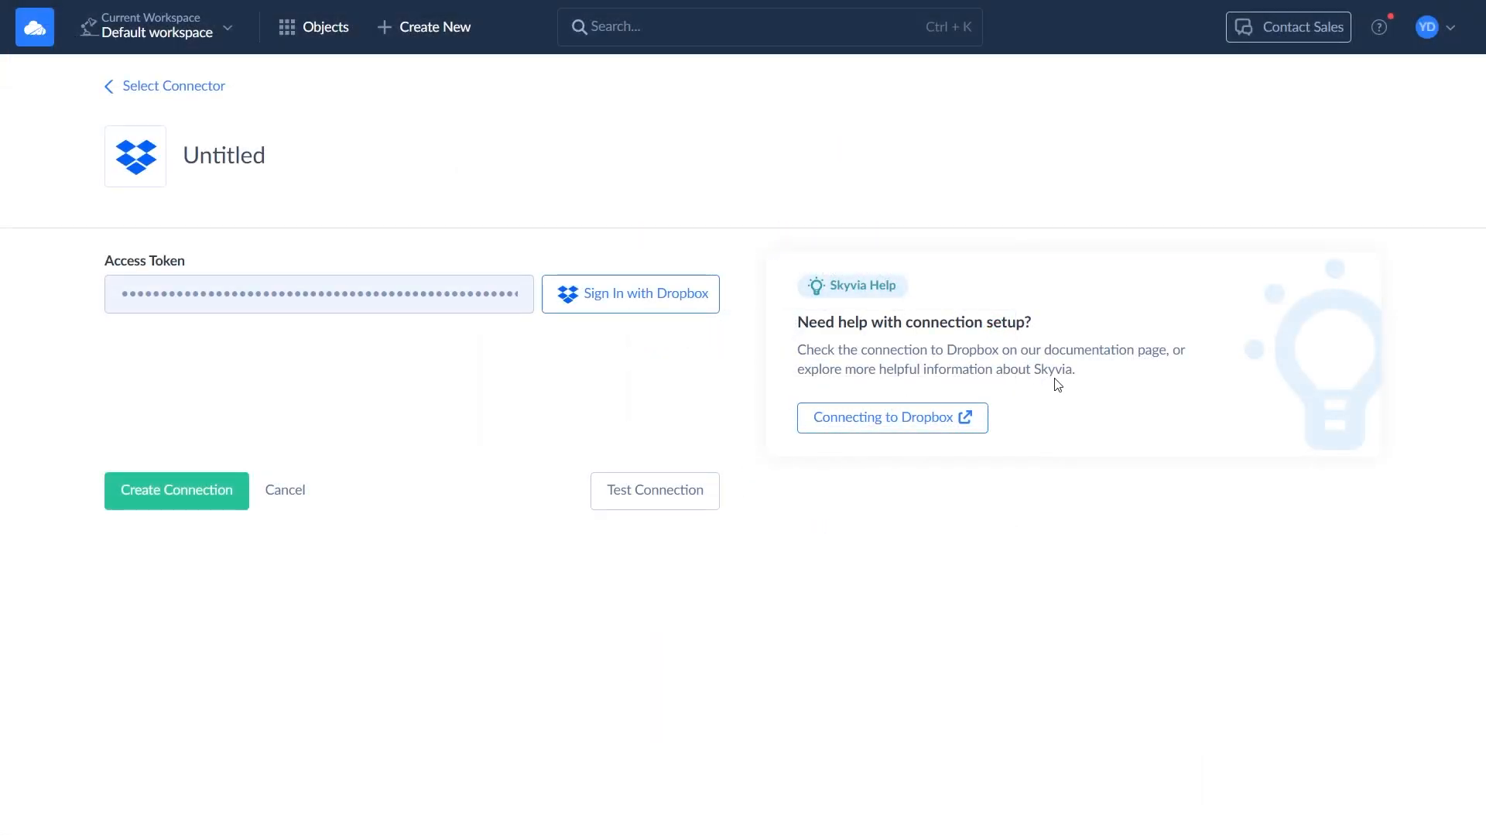
Name the connection "Dropbox" and test it
click(224, 155)
text(Dropbox)
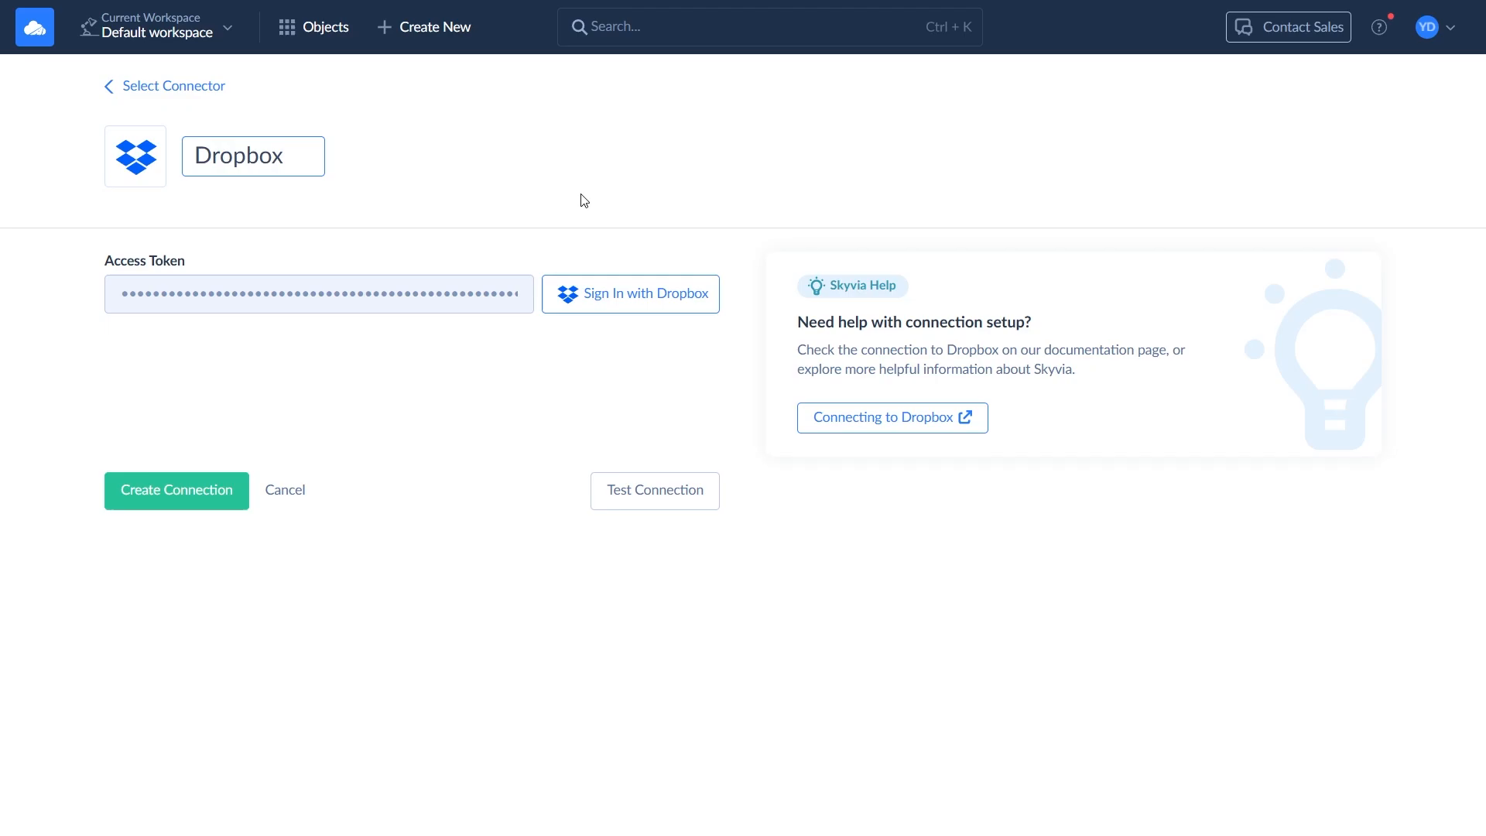
click(669, 501)
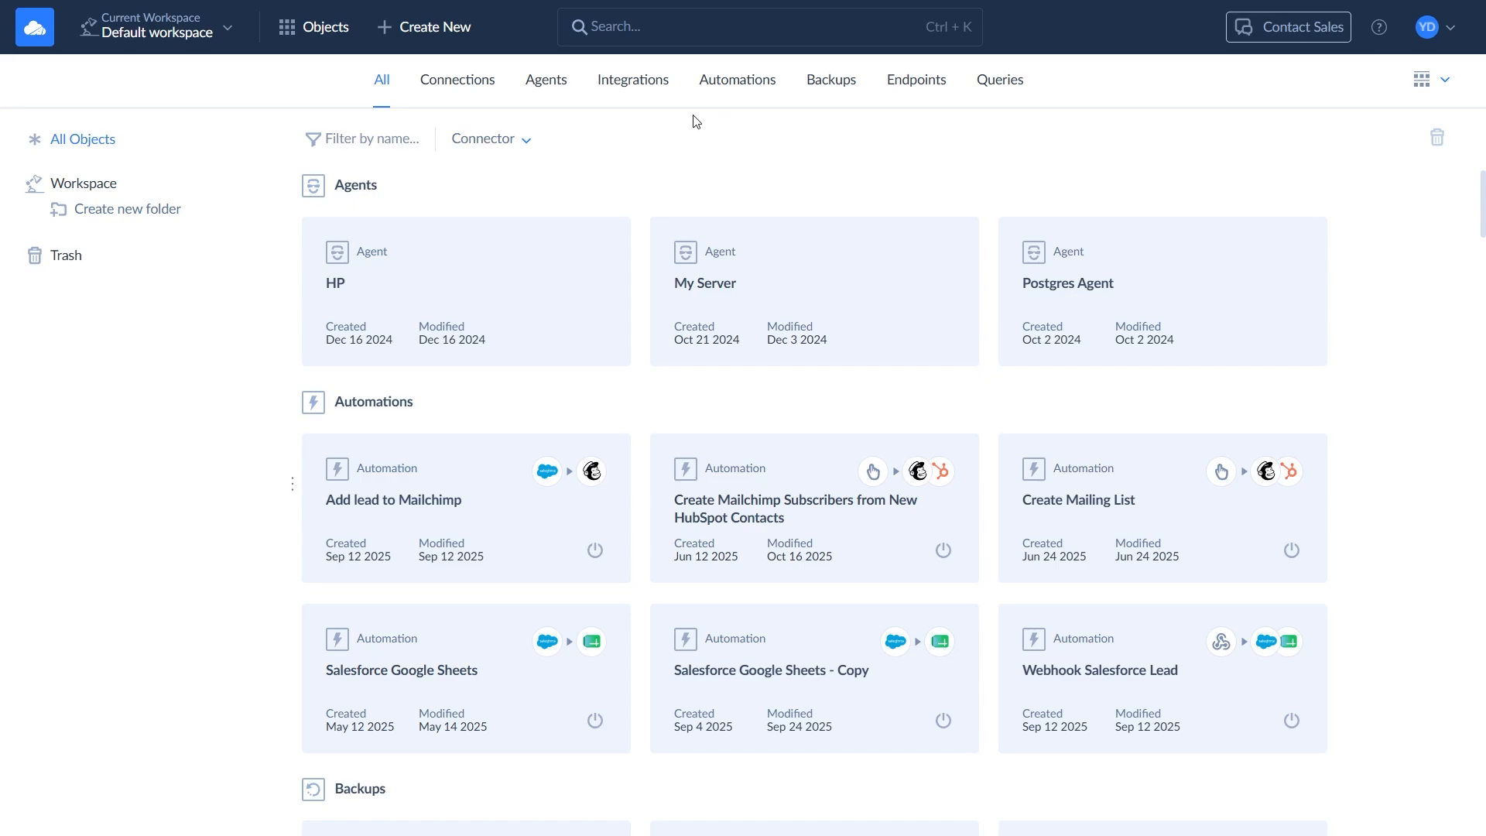
Create a new import integration with CSV from storage service as source type and Dropbox as source connection
click(424, 33)
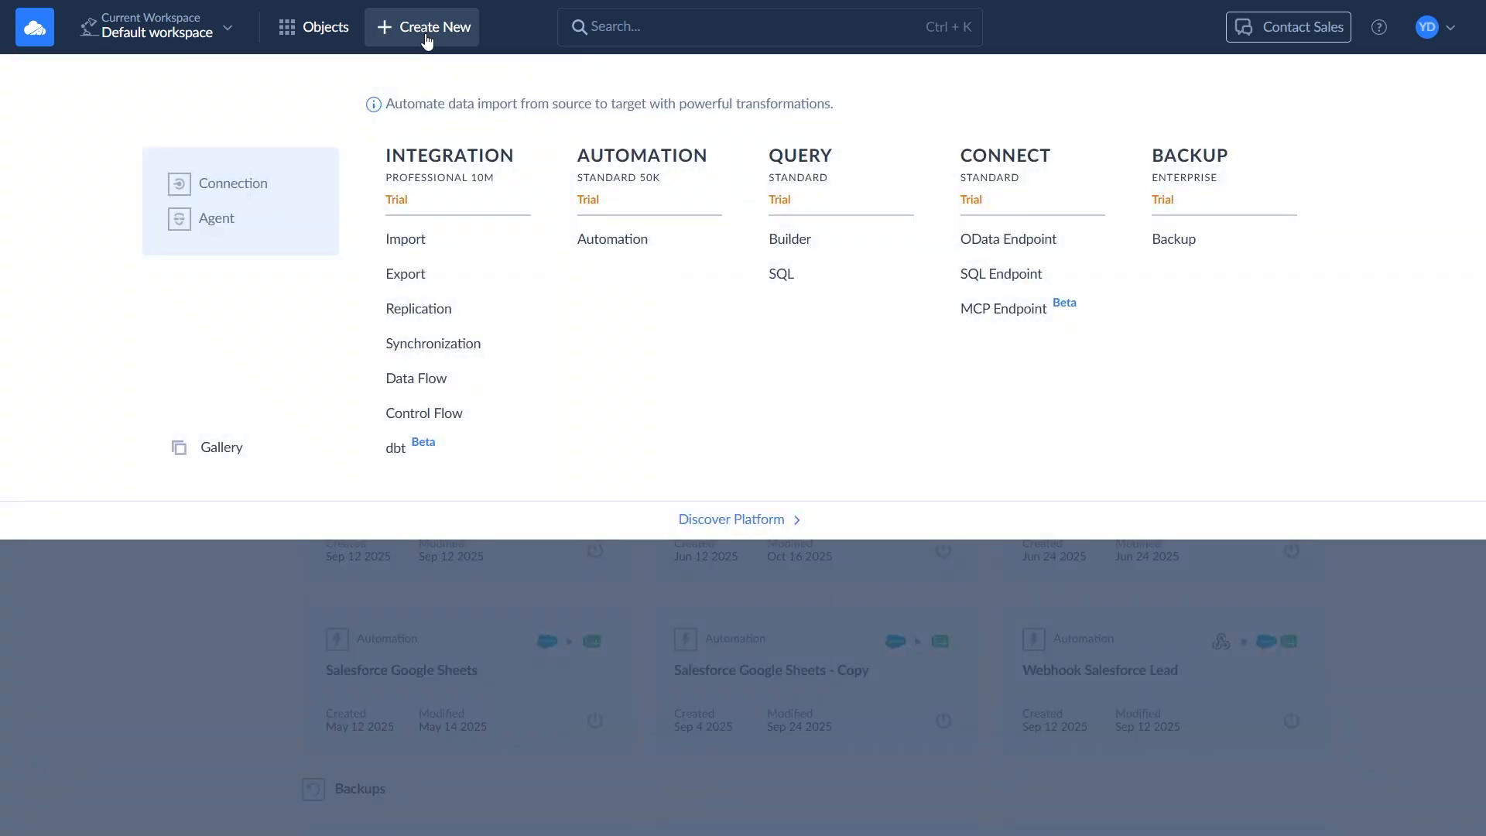
click(426, 245)
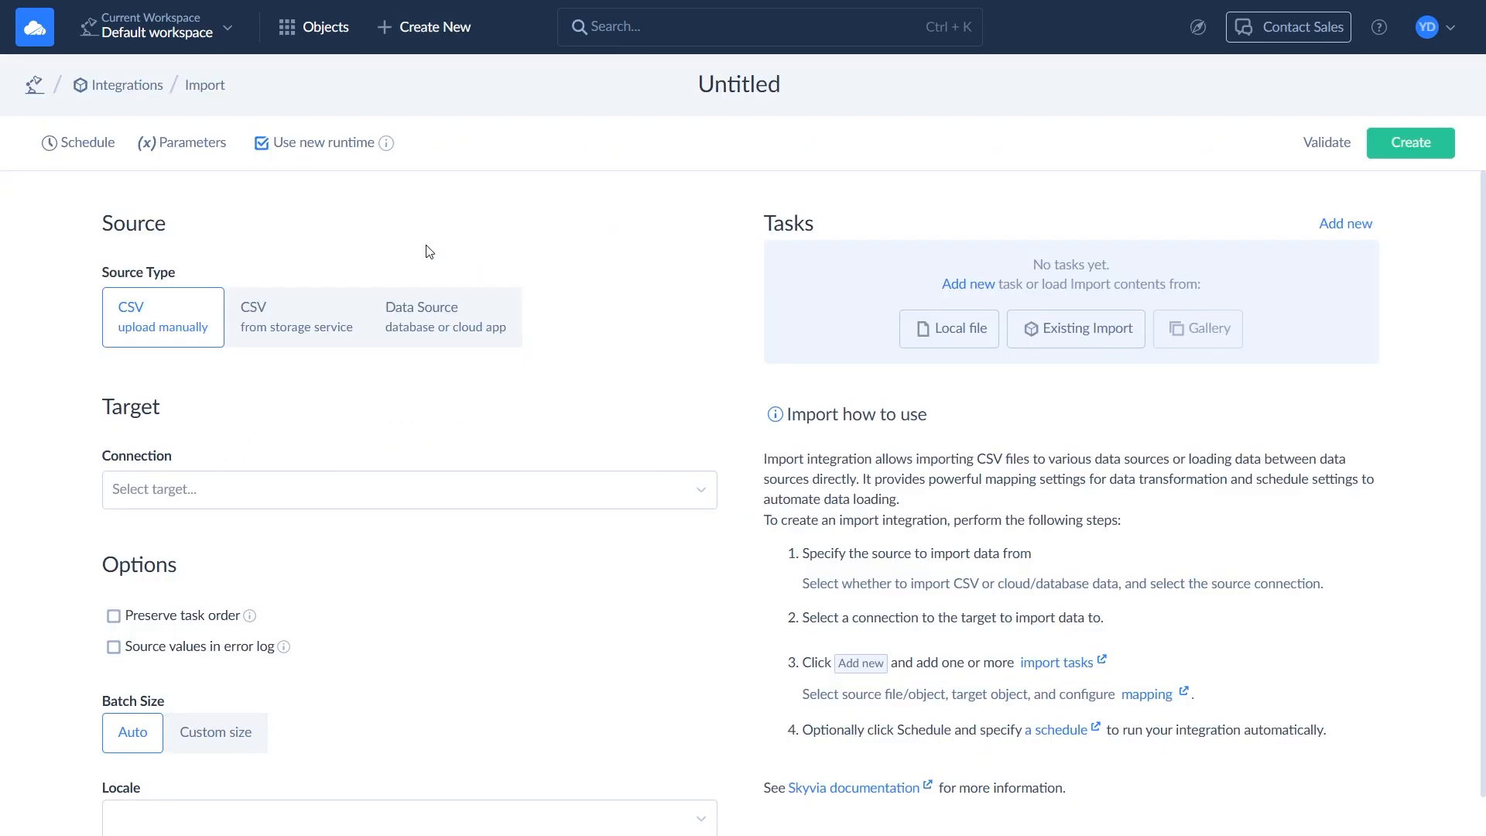
click(348, 319)
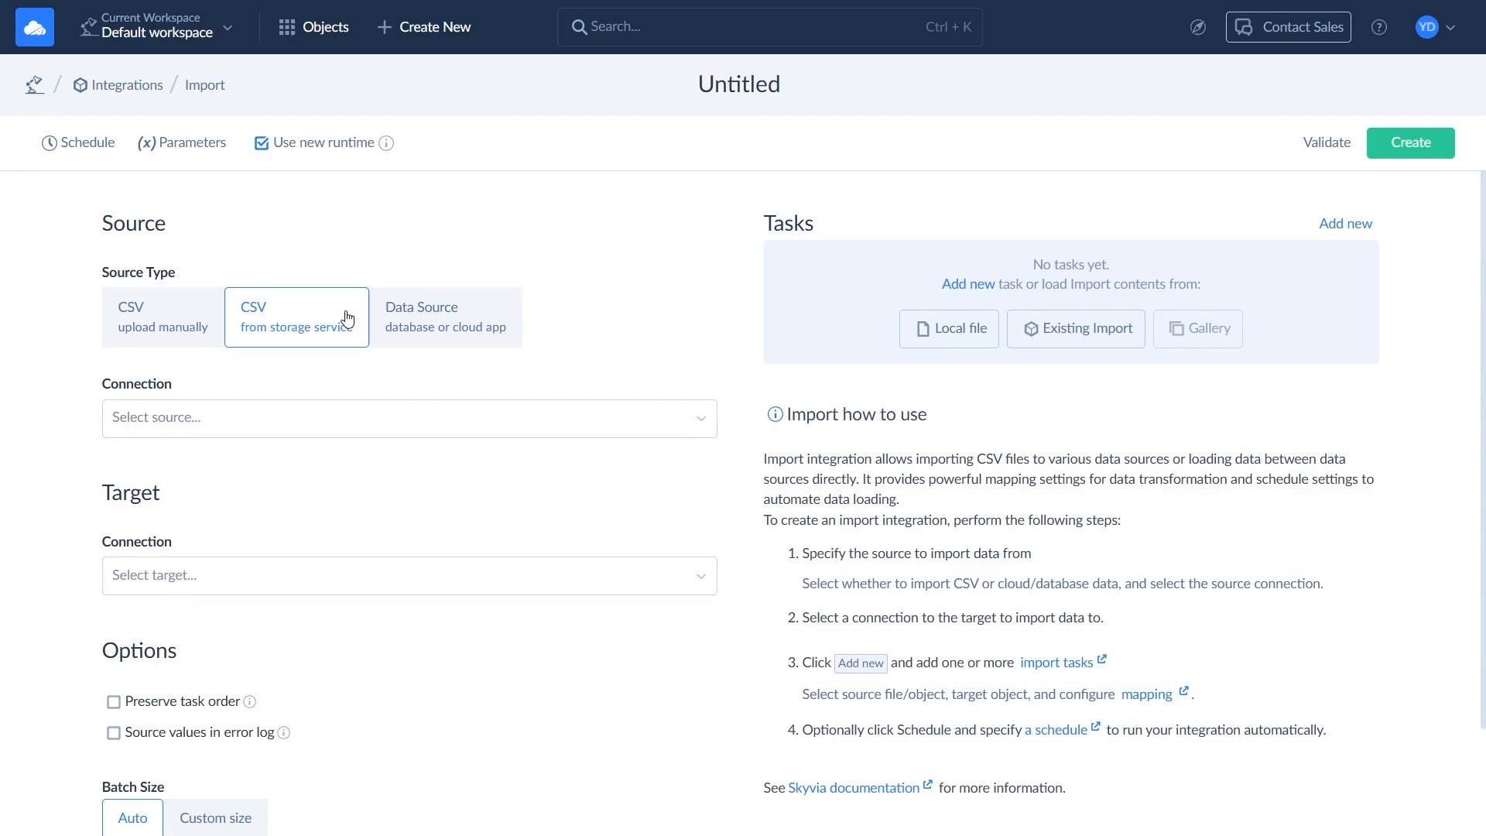
click(400, 418)
click(407, 503)
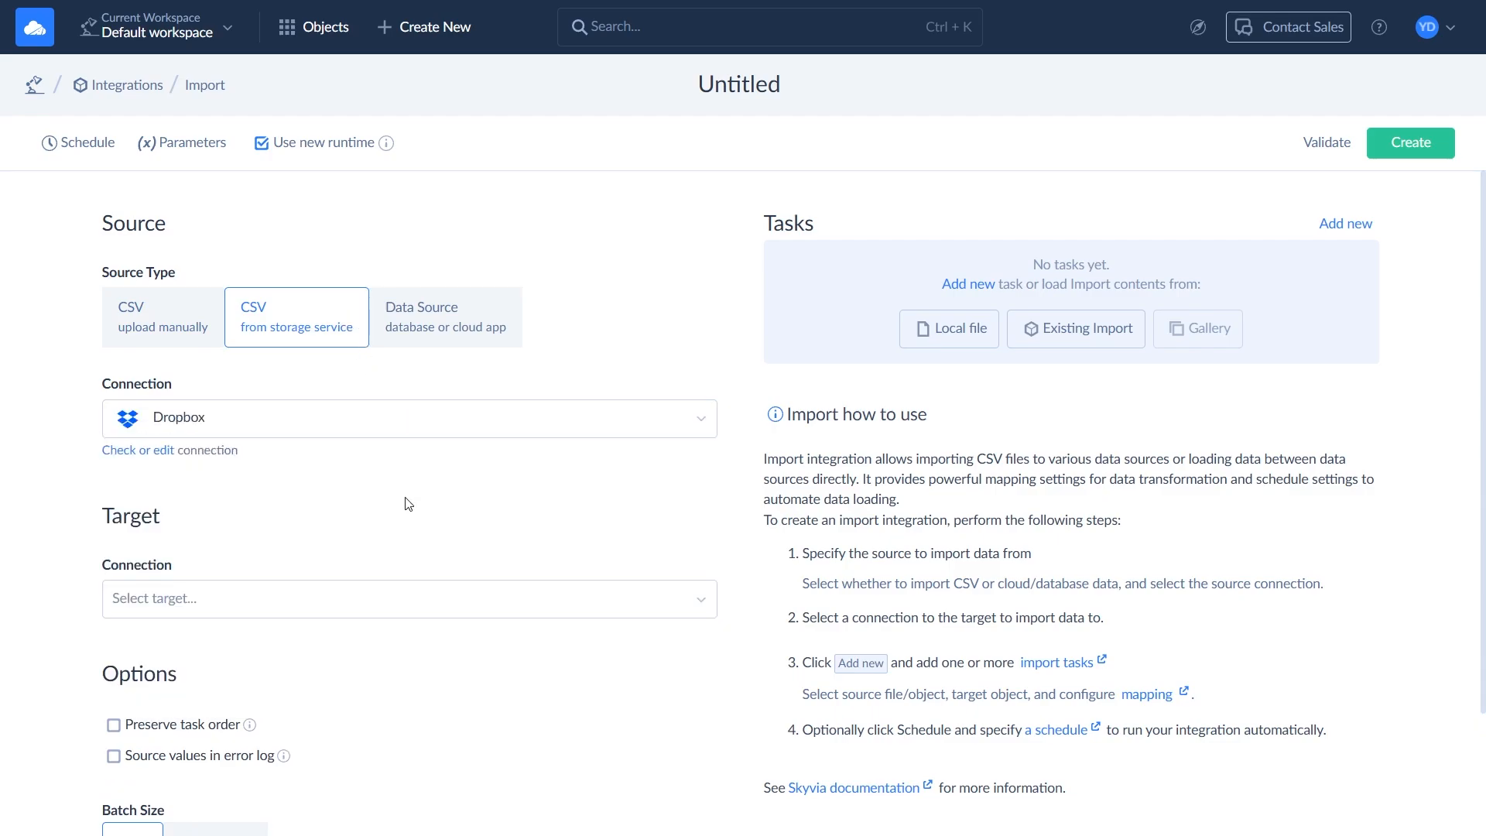
Set the import's target connection to Zoho CRM
click(402, 599)
text(z)
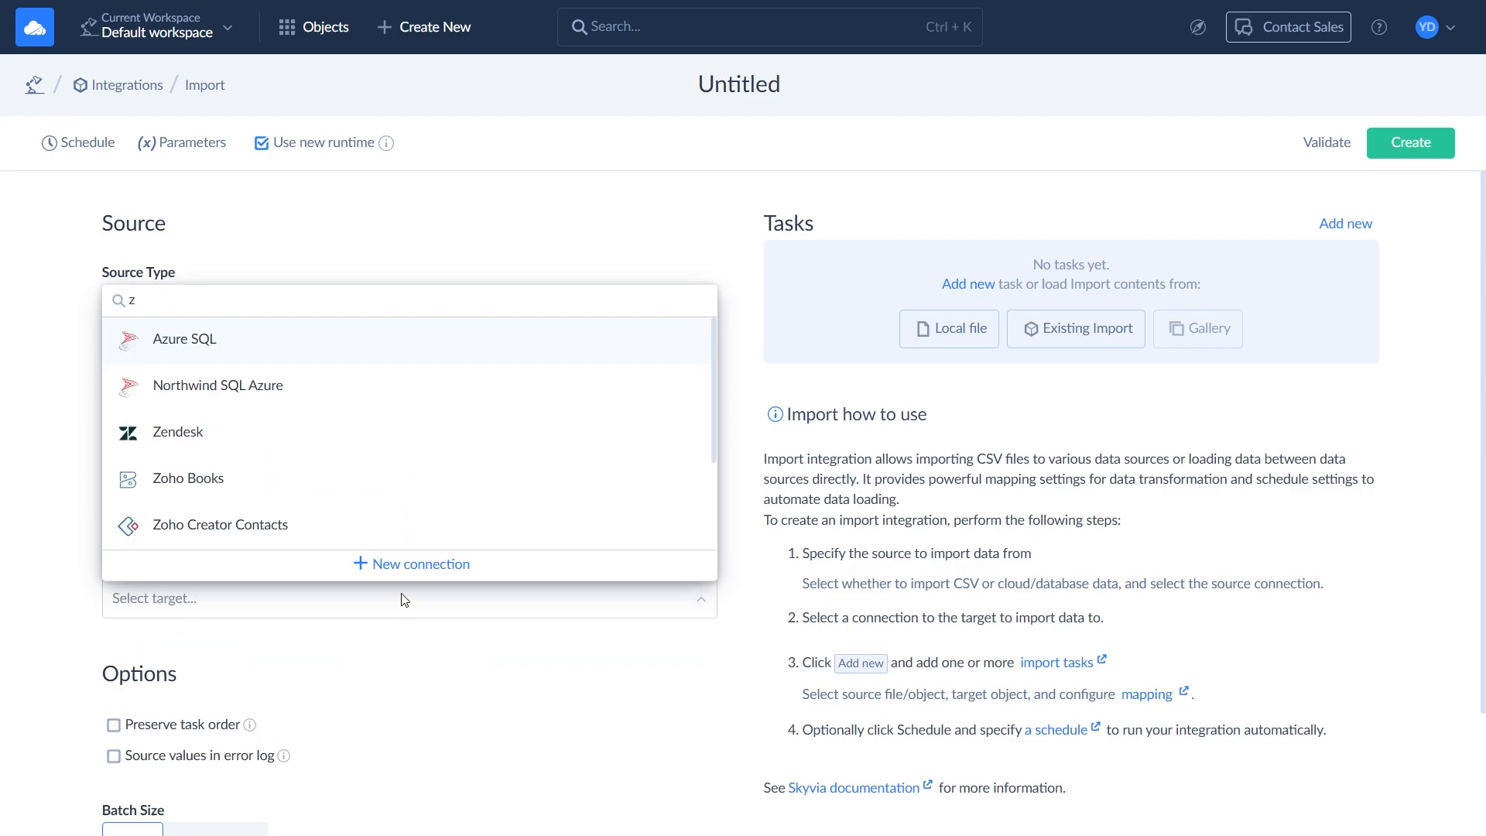
text(oho)
click(276, 441)
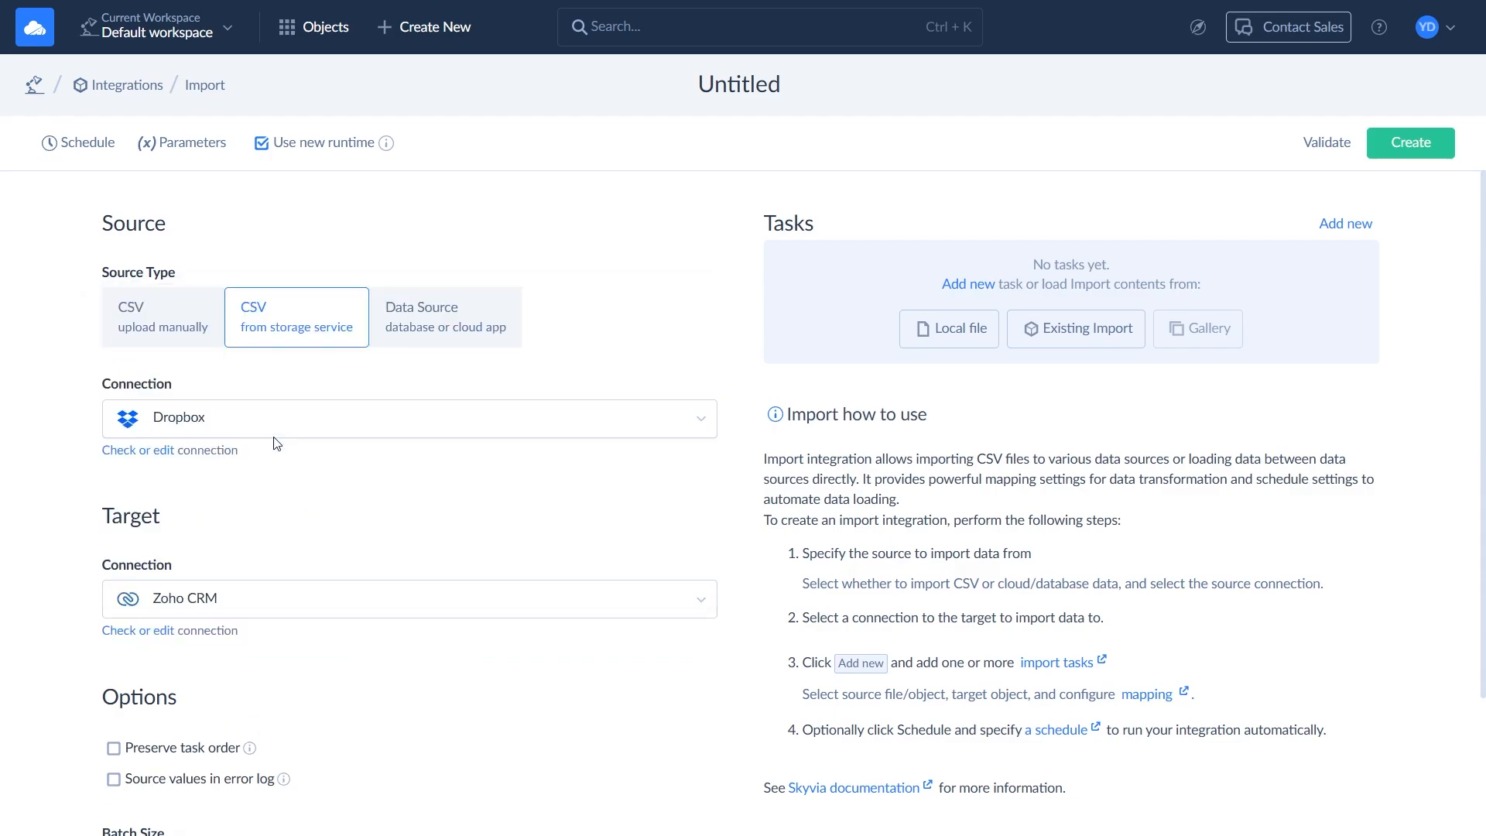
Add an import task in single file mode with contacts.csv from Dropbox's Salesforce folder as its source
click(1358, 232)
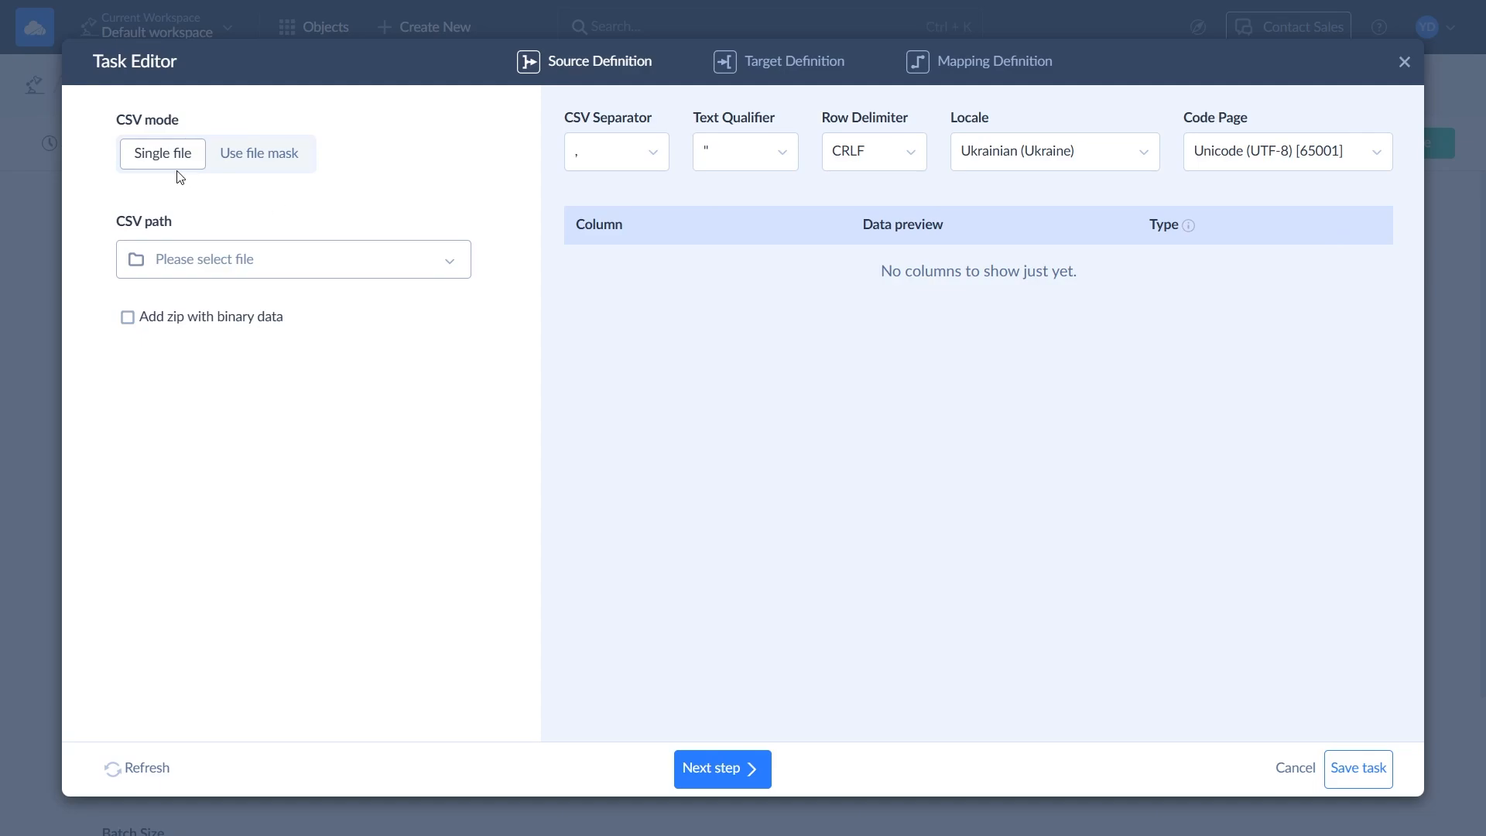
click(278, 171)
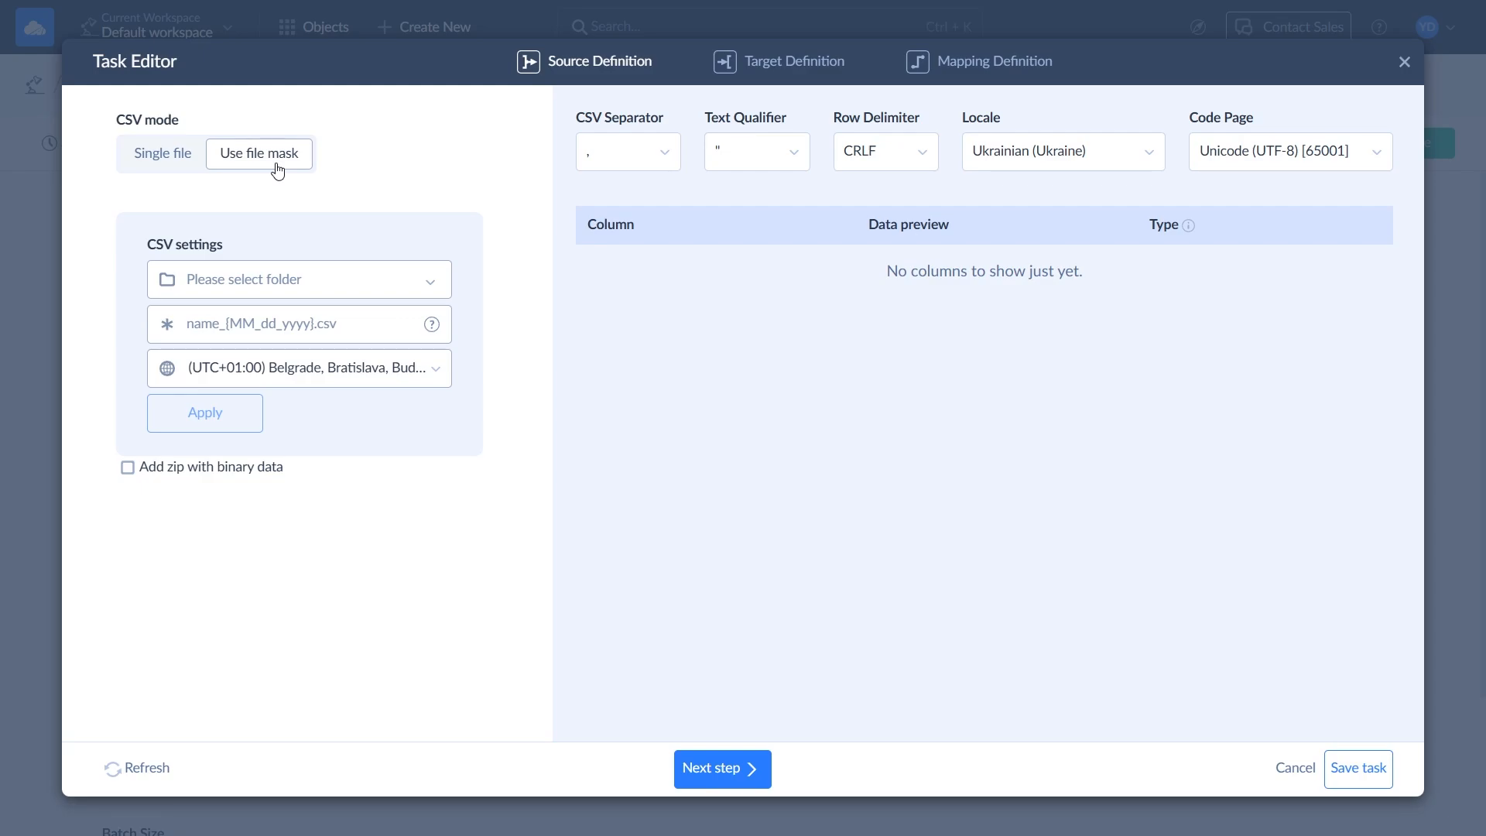
click(174, 164)
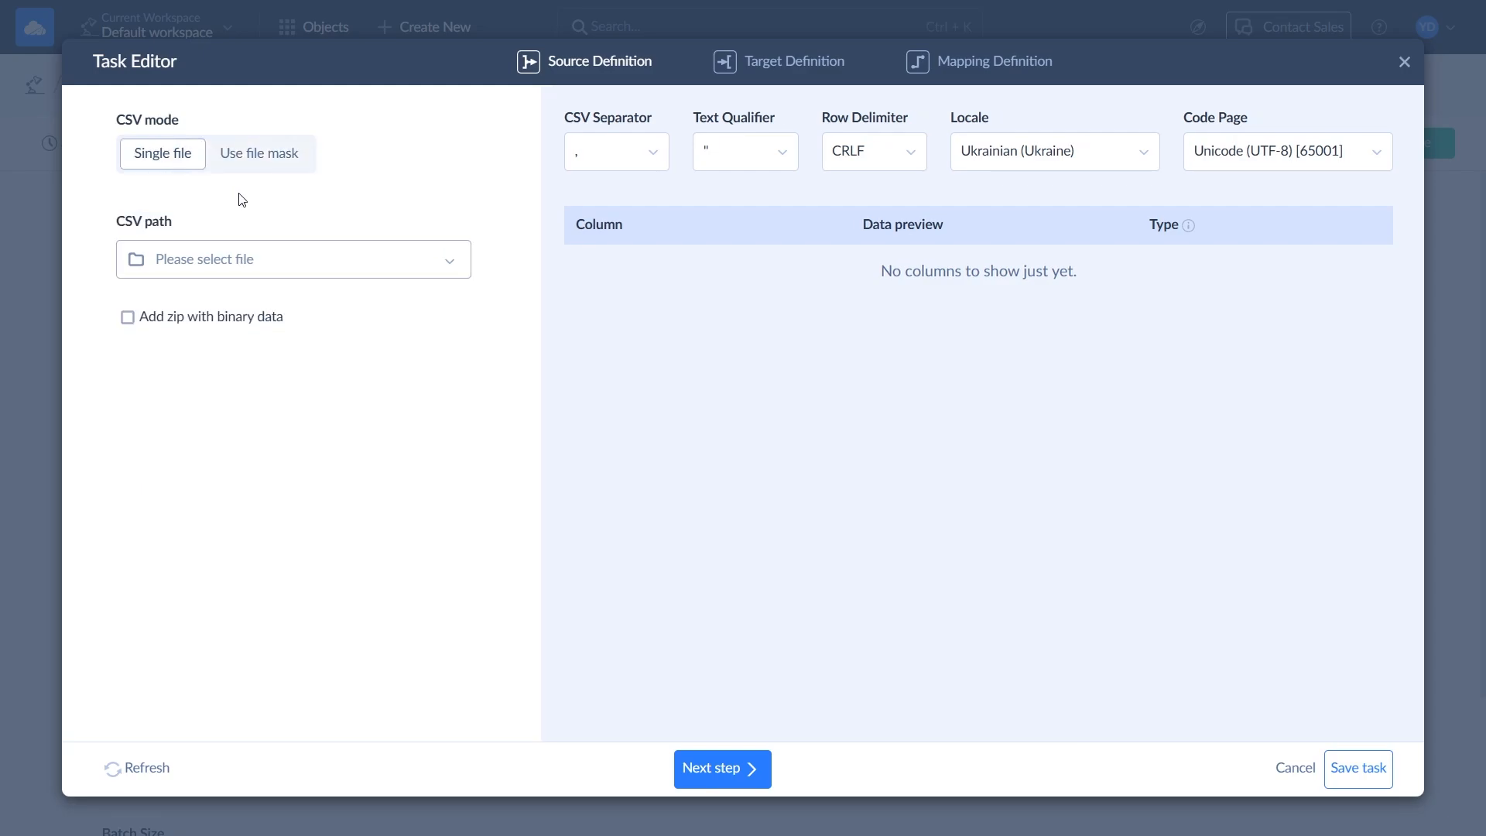
click(356, 243)
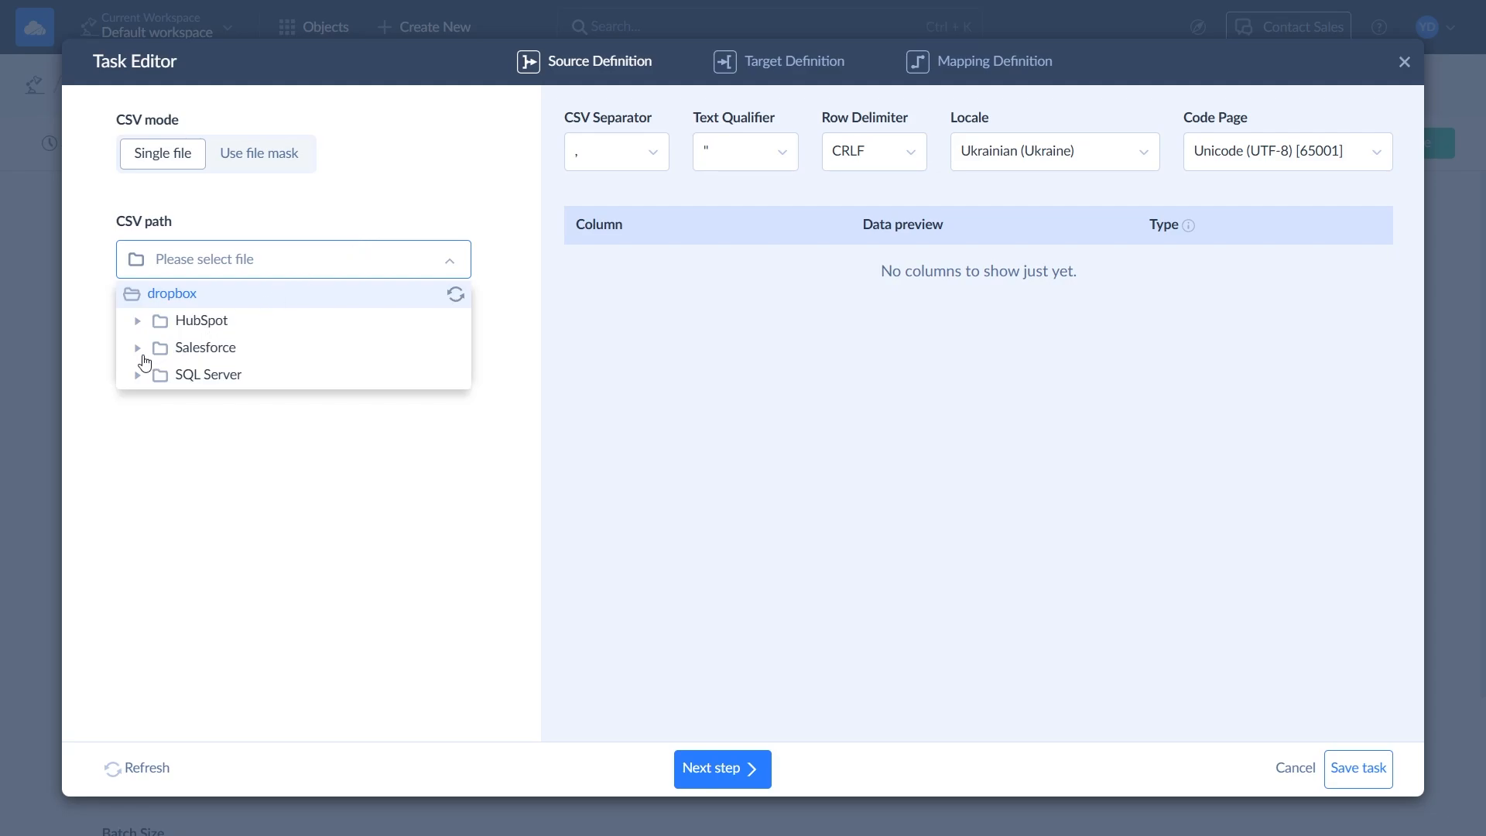
click(144, 355)
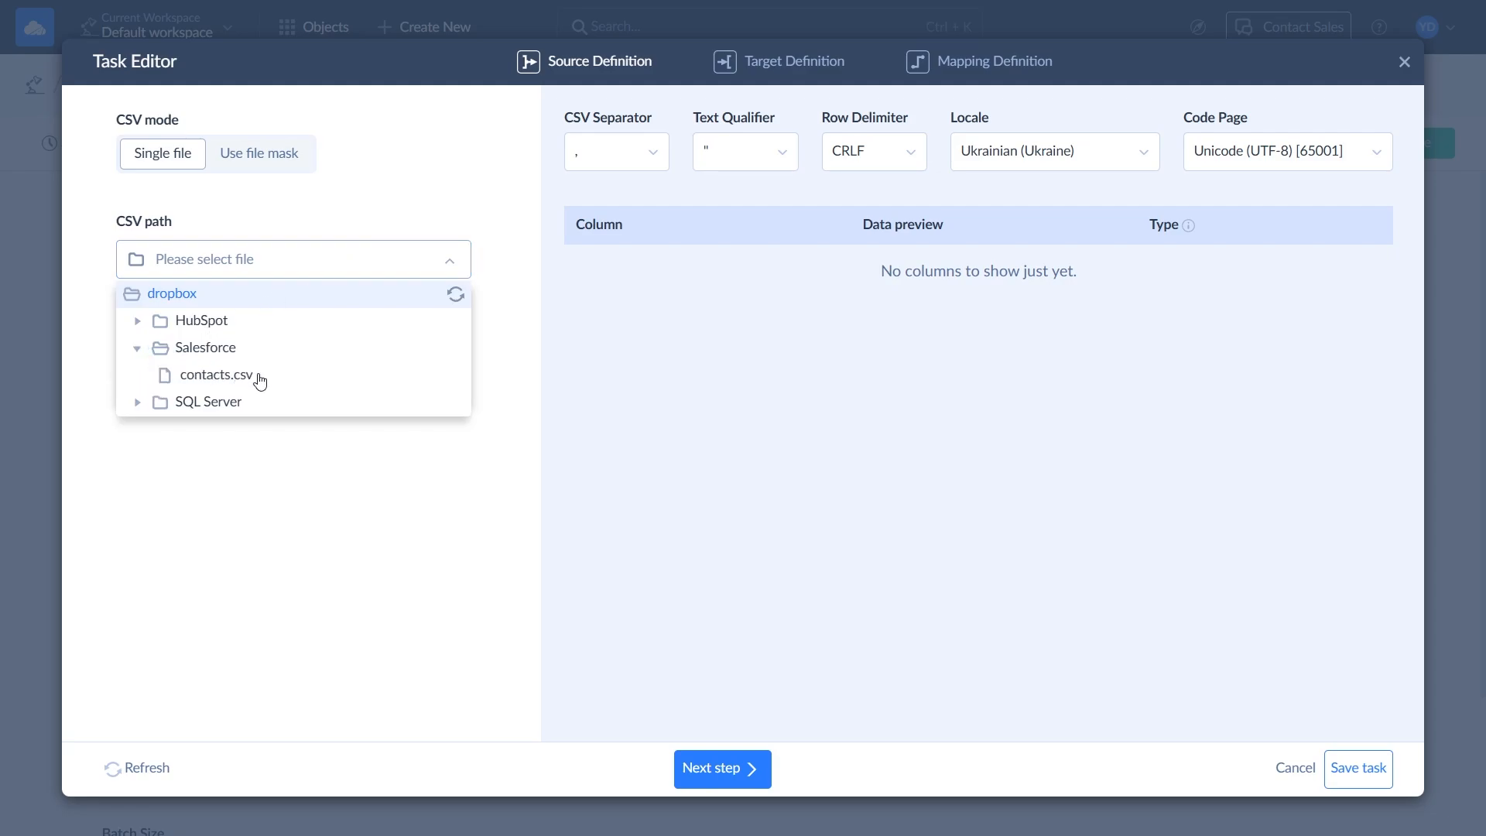
click(258, 377)
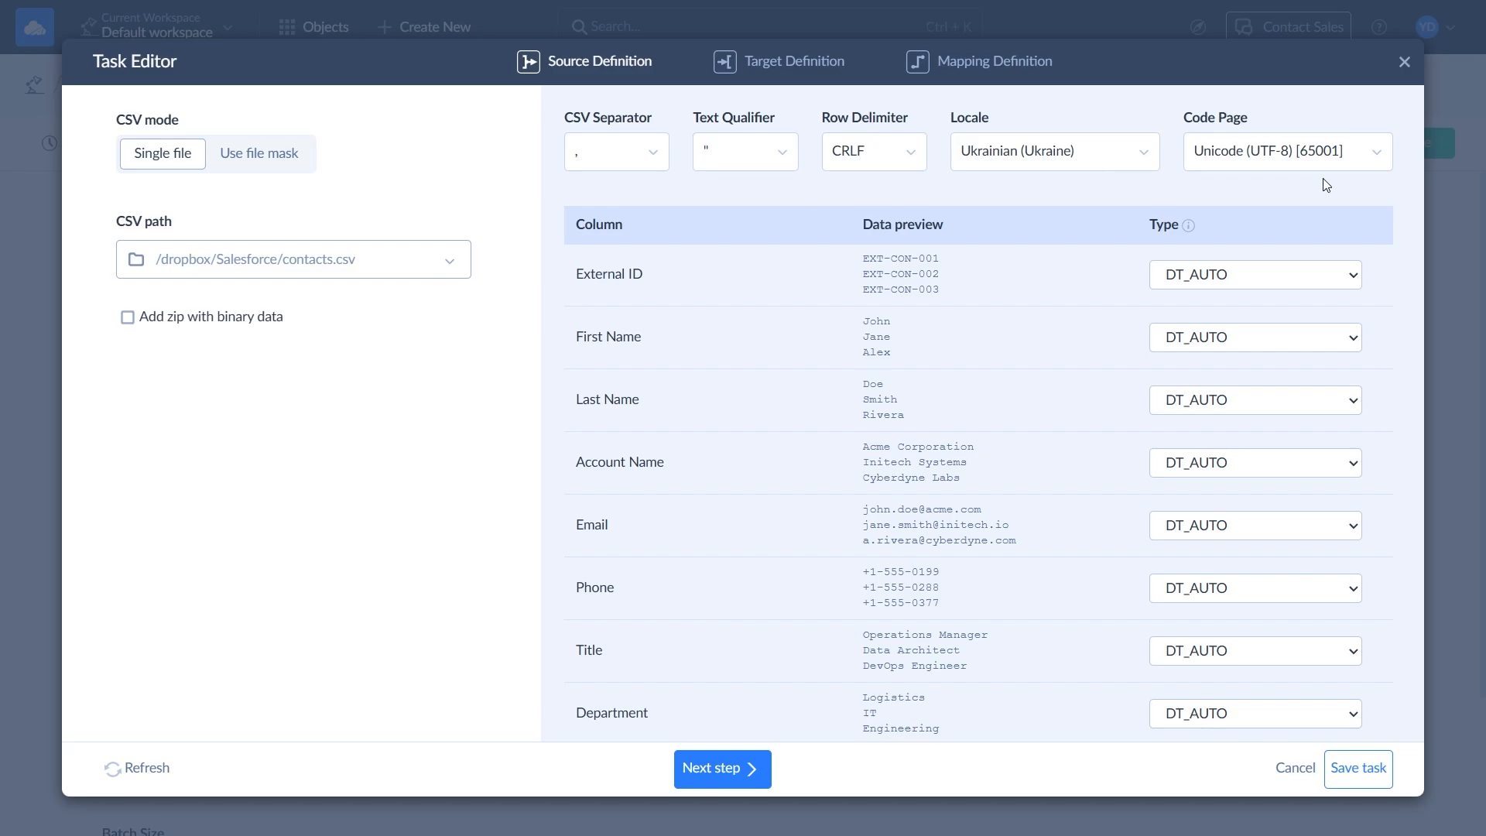
In the task's target definition, select Contacts as the target object and Upsert as the operation
click(727, 776)
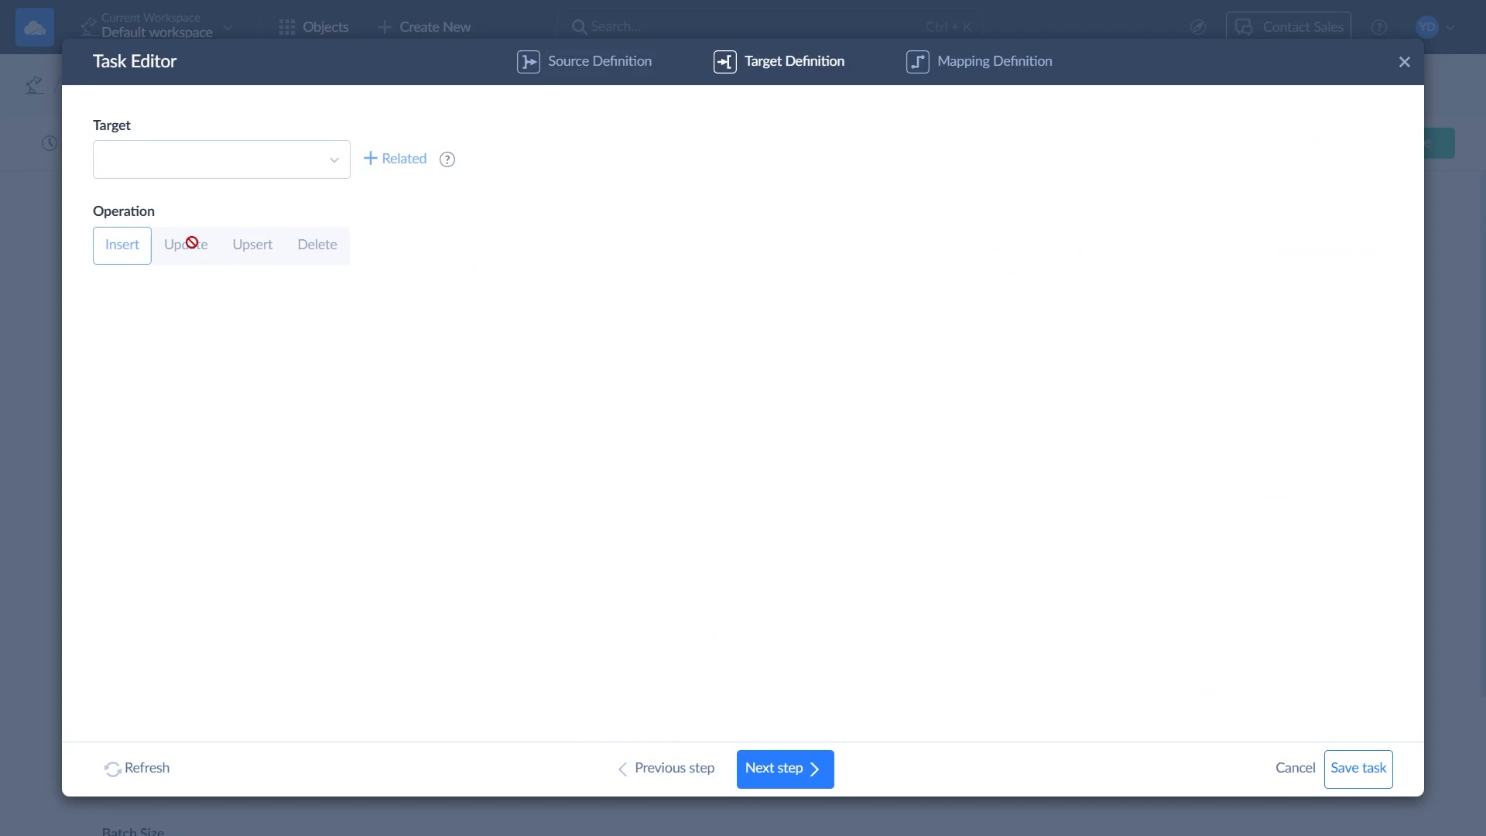
click(129, 165)
text(conta)
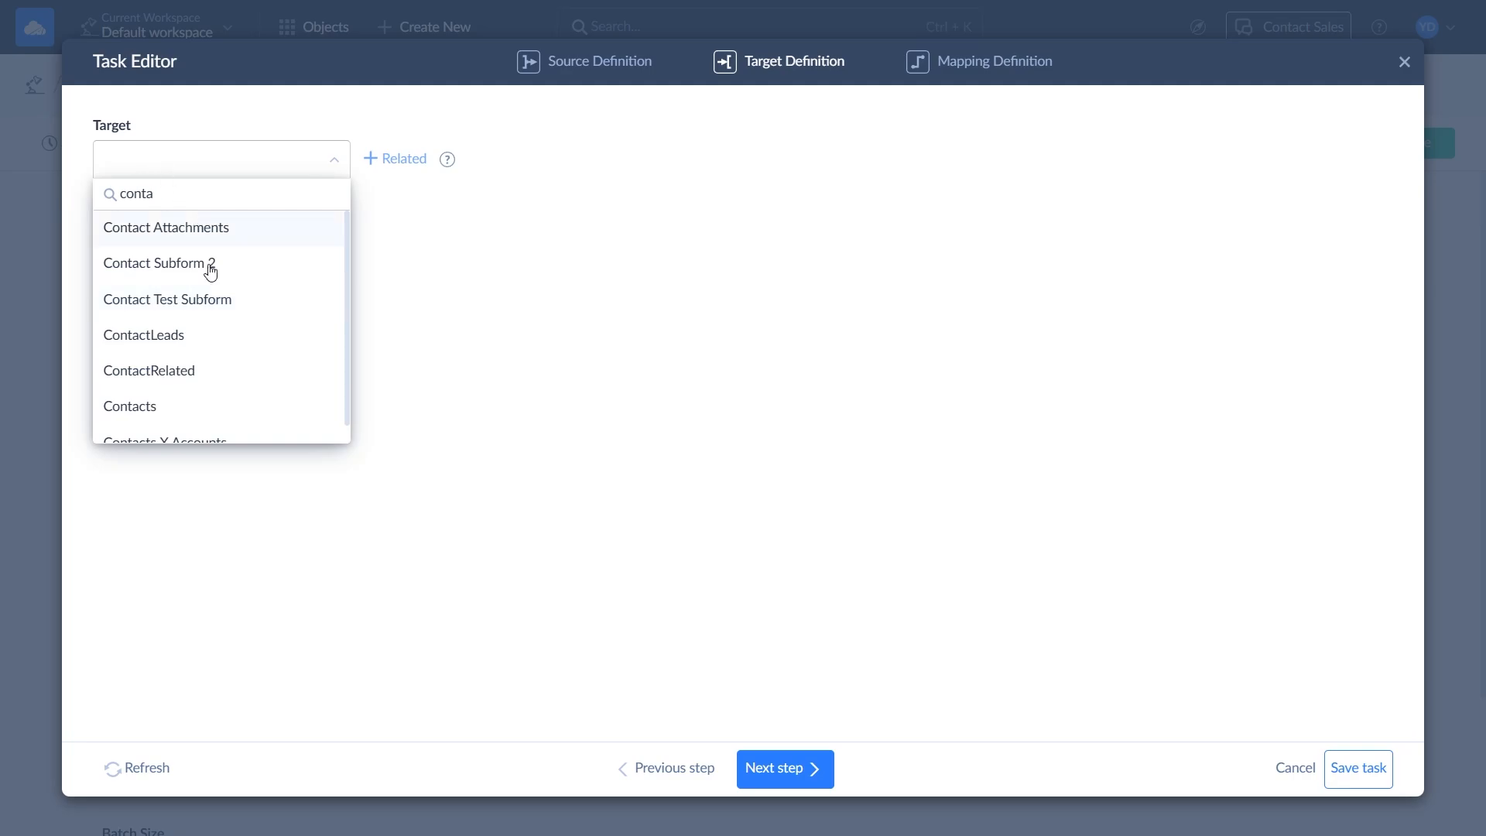
click(252, 404)
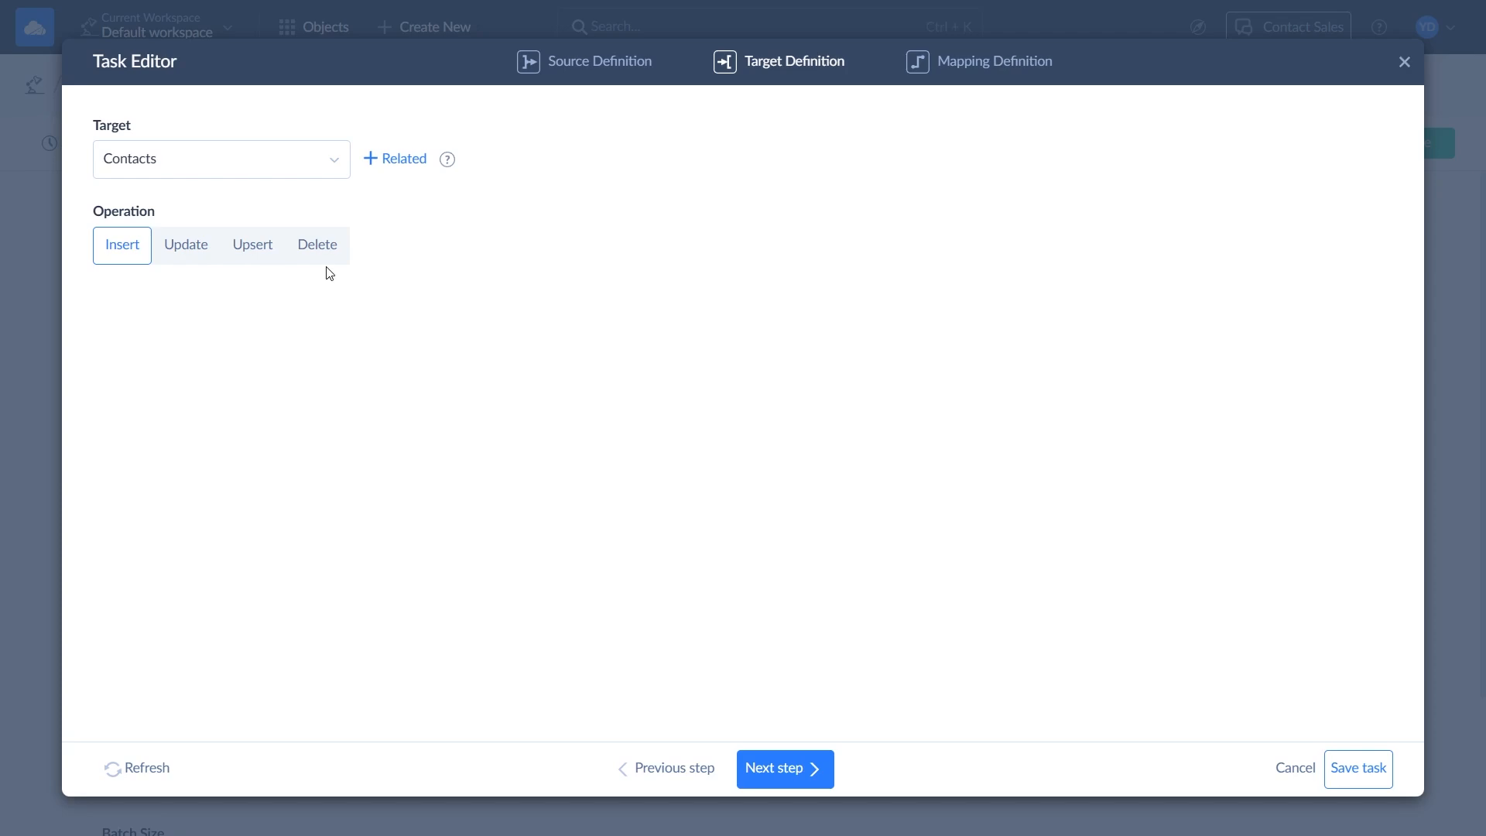
click(252, 257)
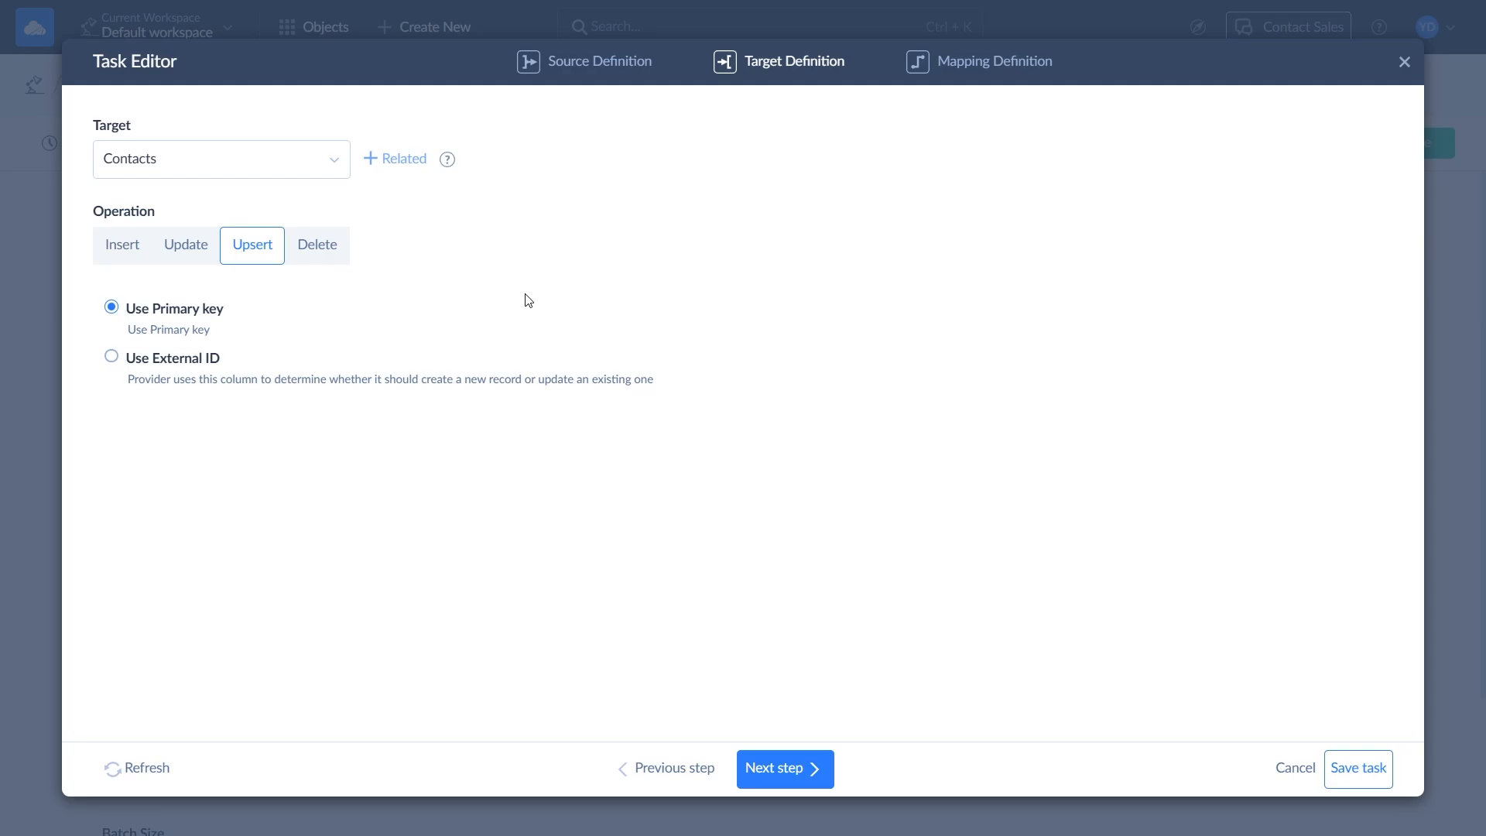
Make the upsert match records by external ID using the External_ID field, and continue to the mapping definition
click(182, 359)
click(280, 459)
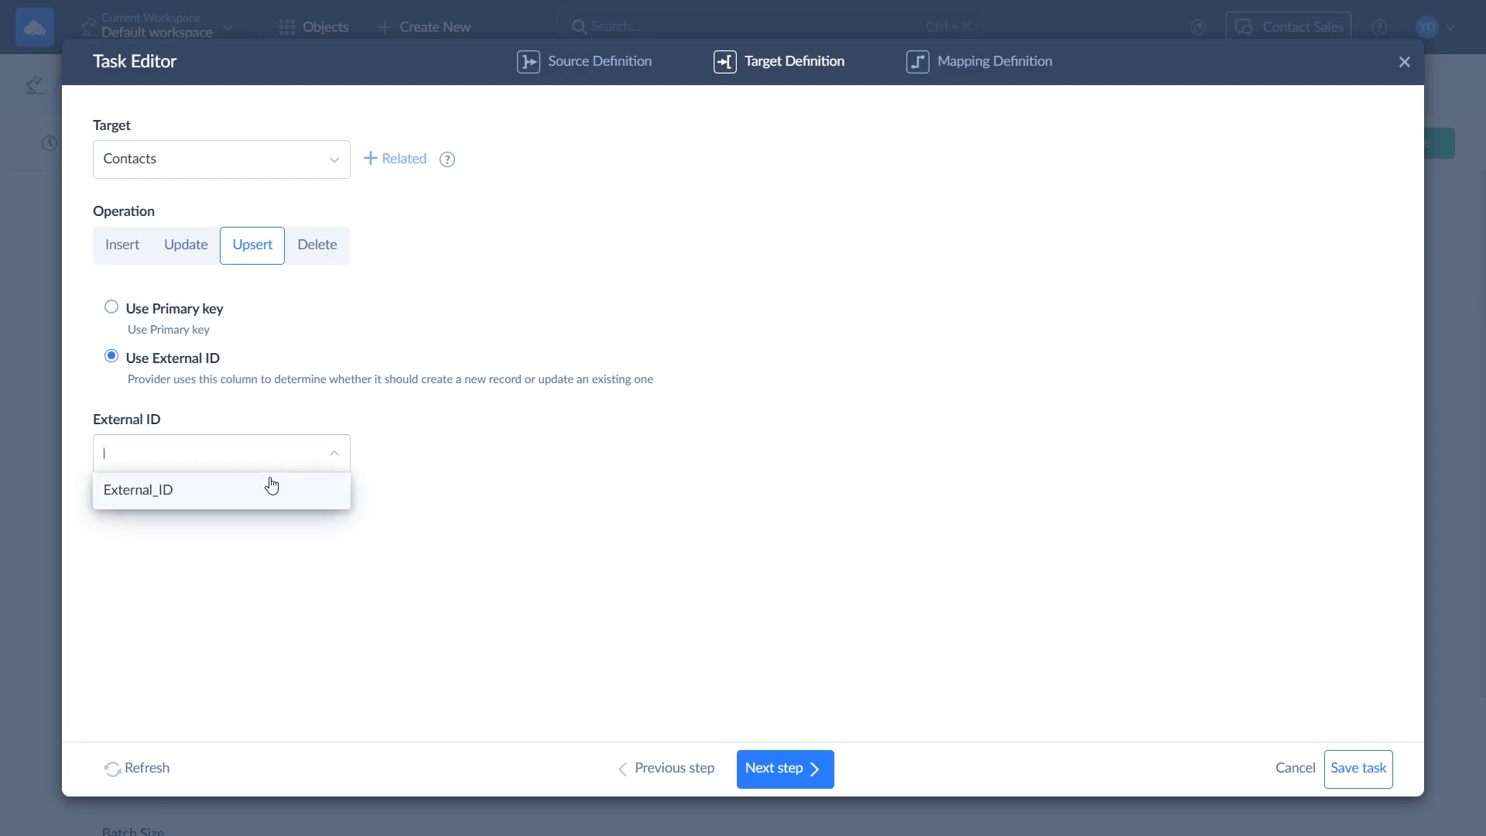
click(255, 493)
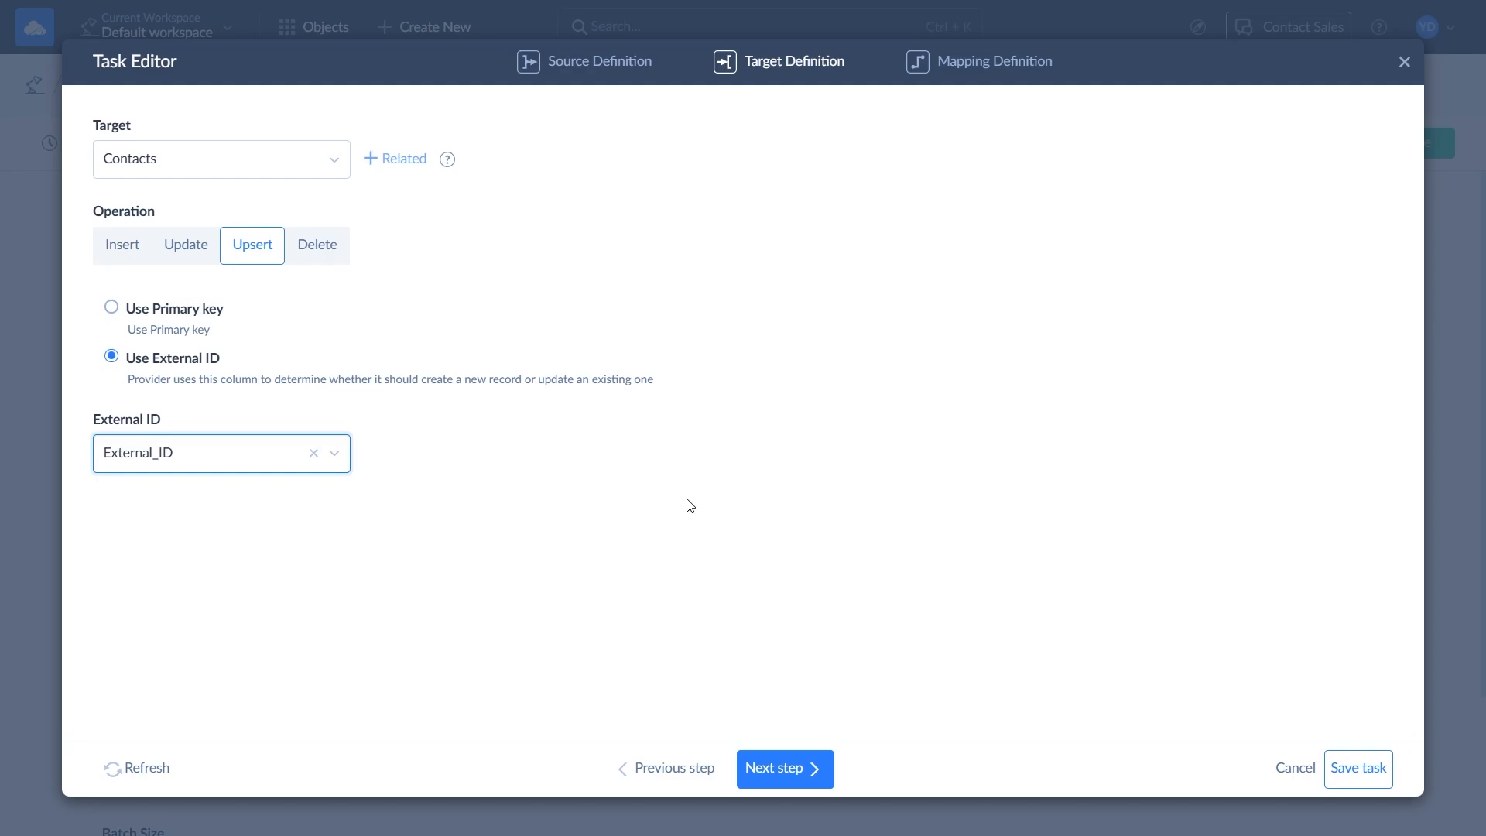
click(813, 774)
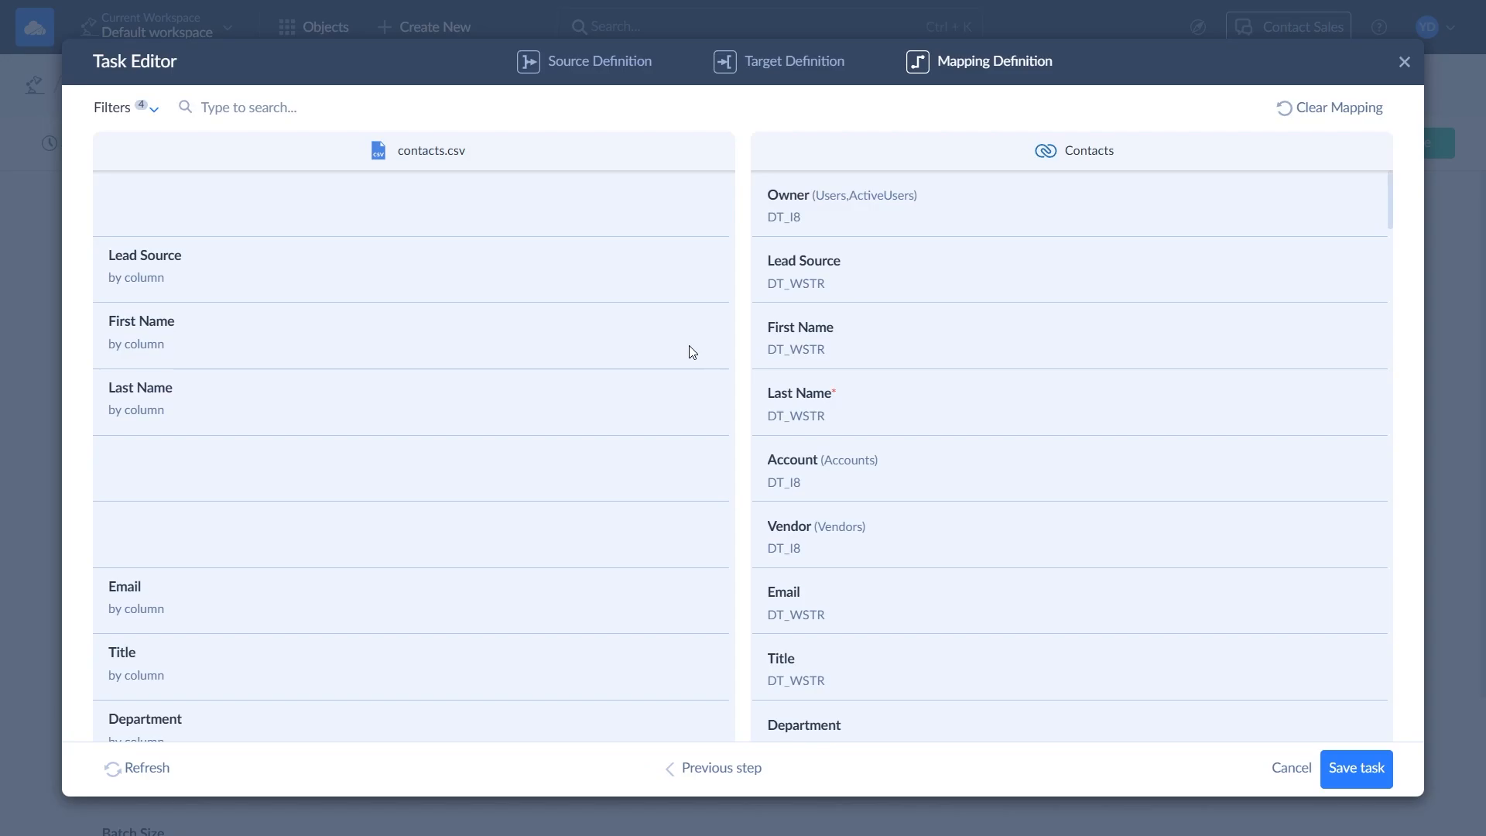
Map the required External_ID field of Contacts to the External ID column of contacts.csv
scroll(693, 354, down, 15)
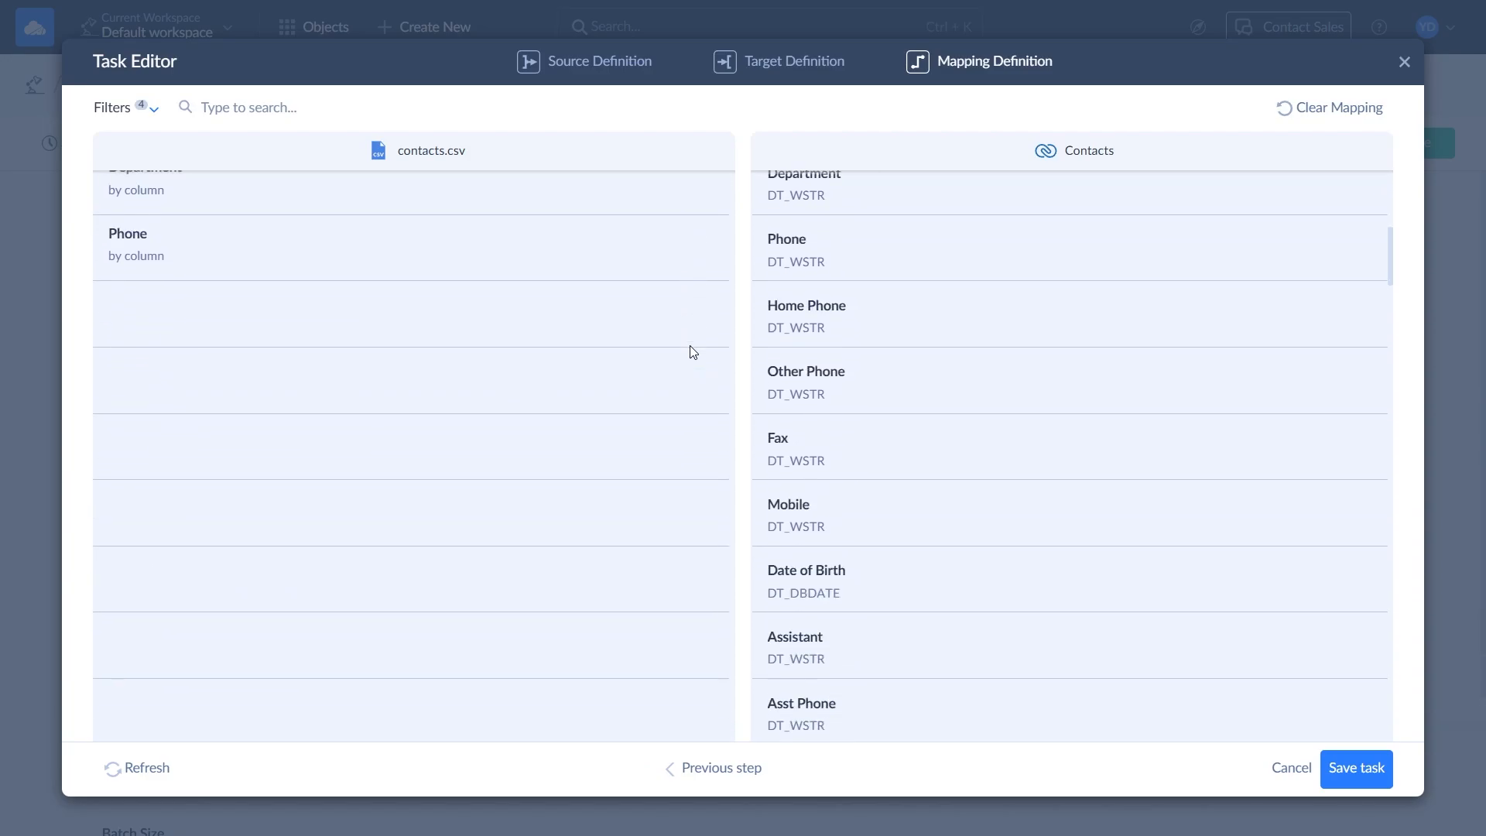
scroll(693, 356, down, 15)
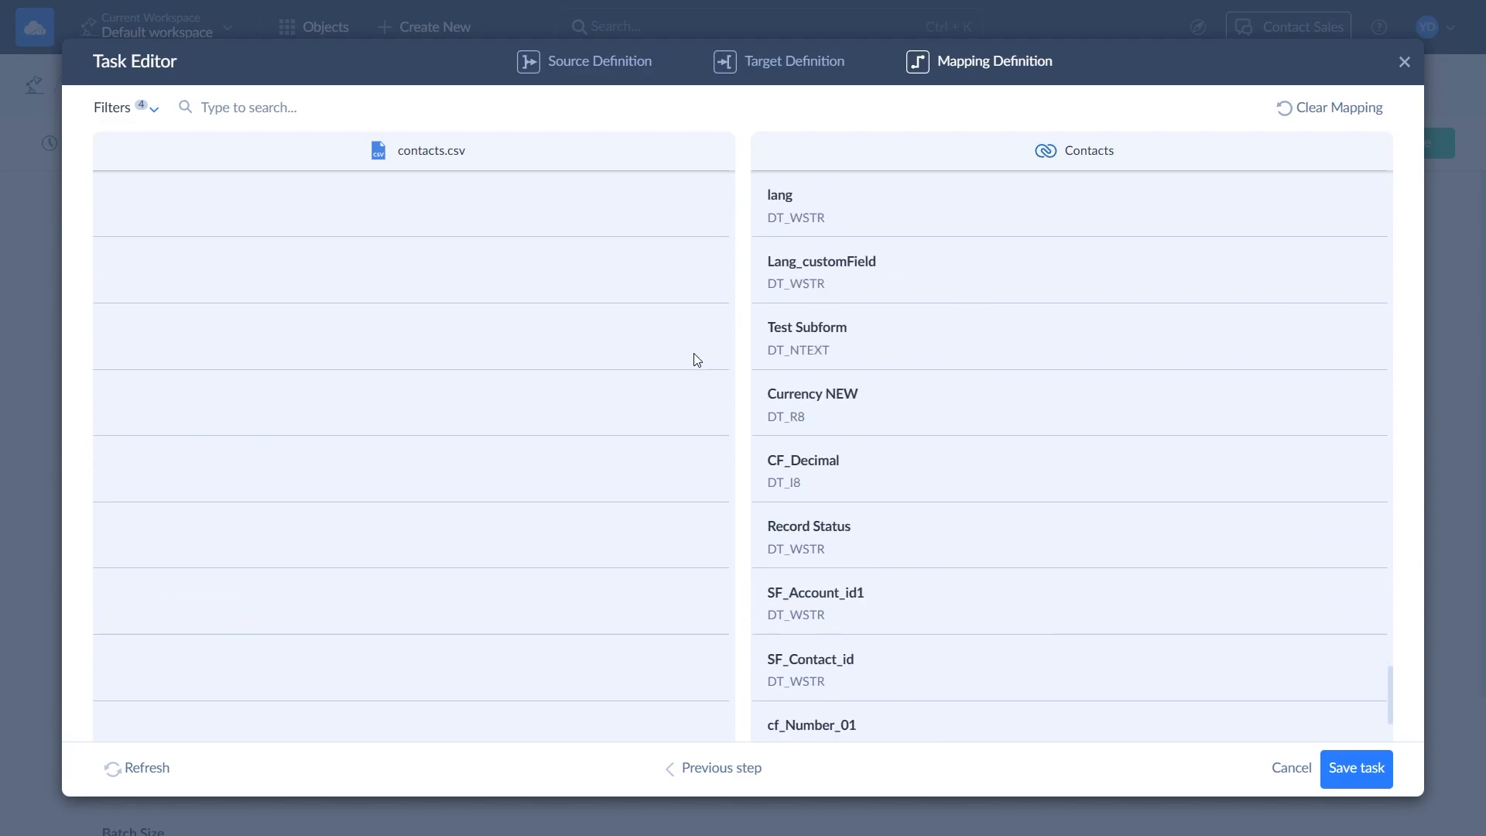
scroll(693, 359, up, 3)
click(607, 350)
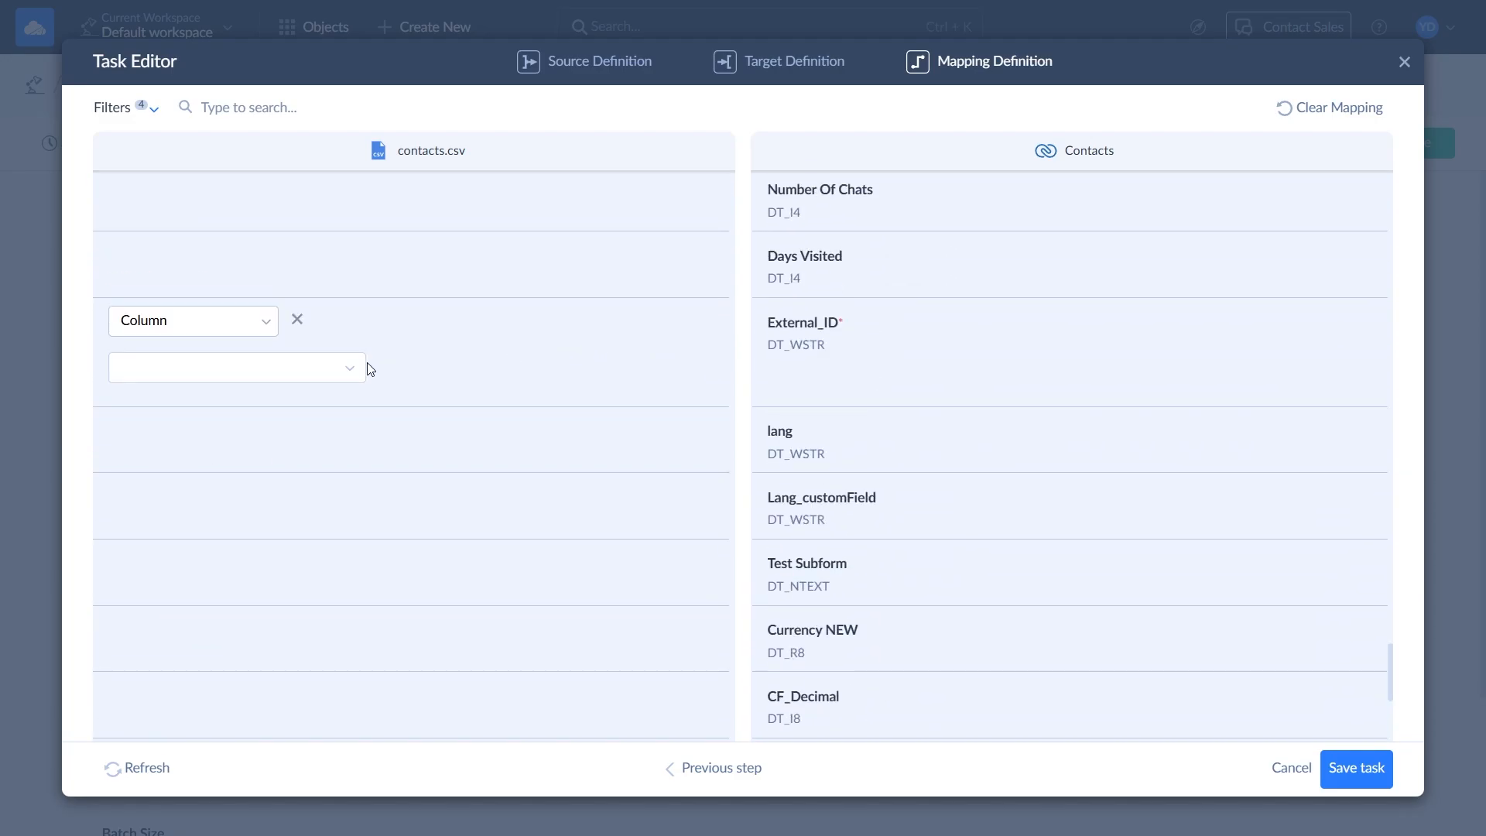
click(342, 370)
text(ID)
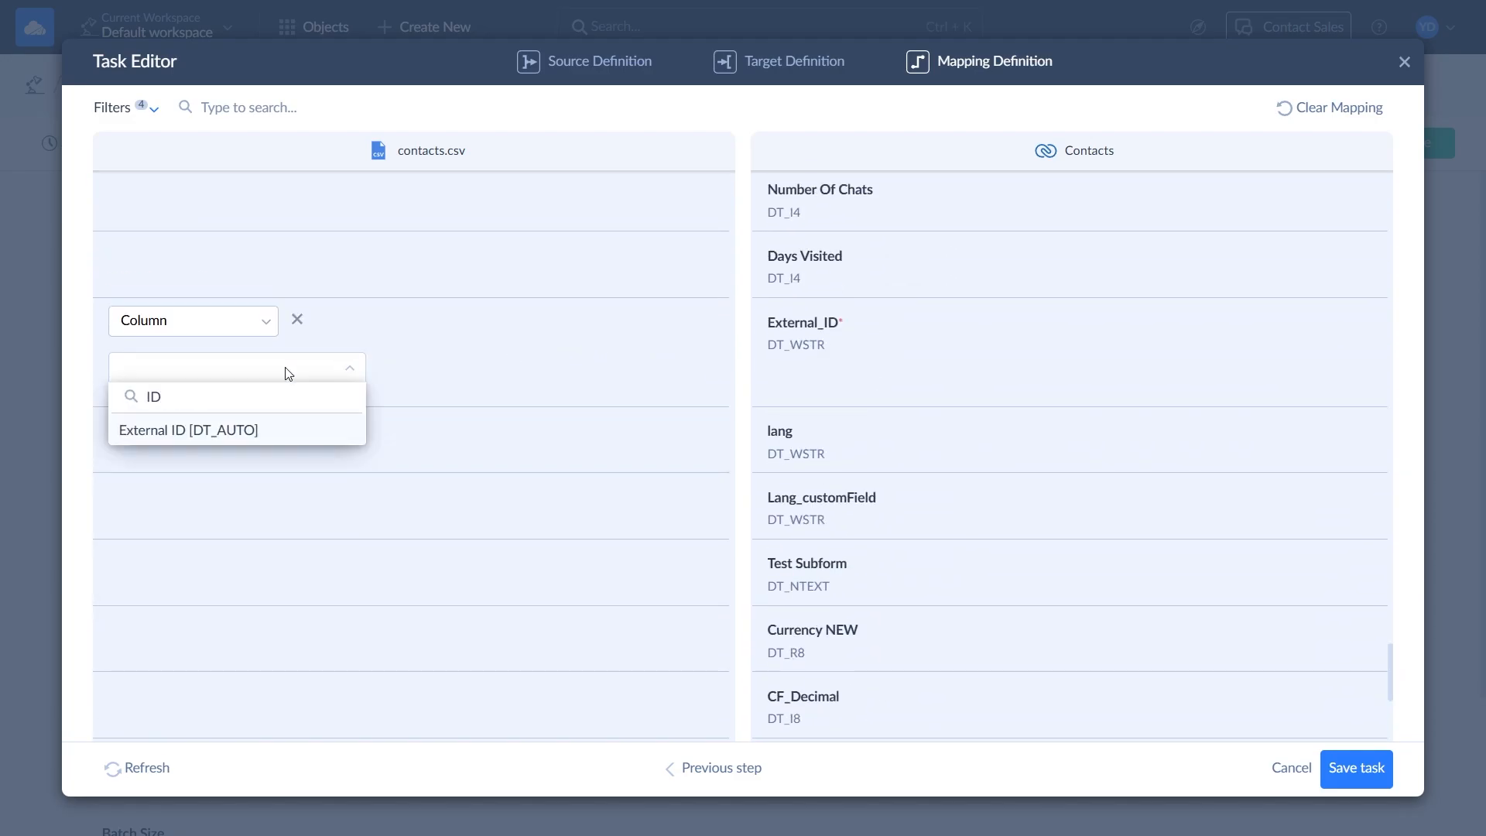
click(294, 430)
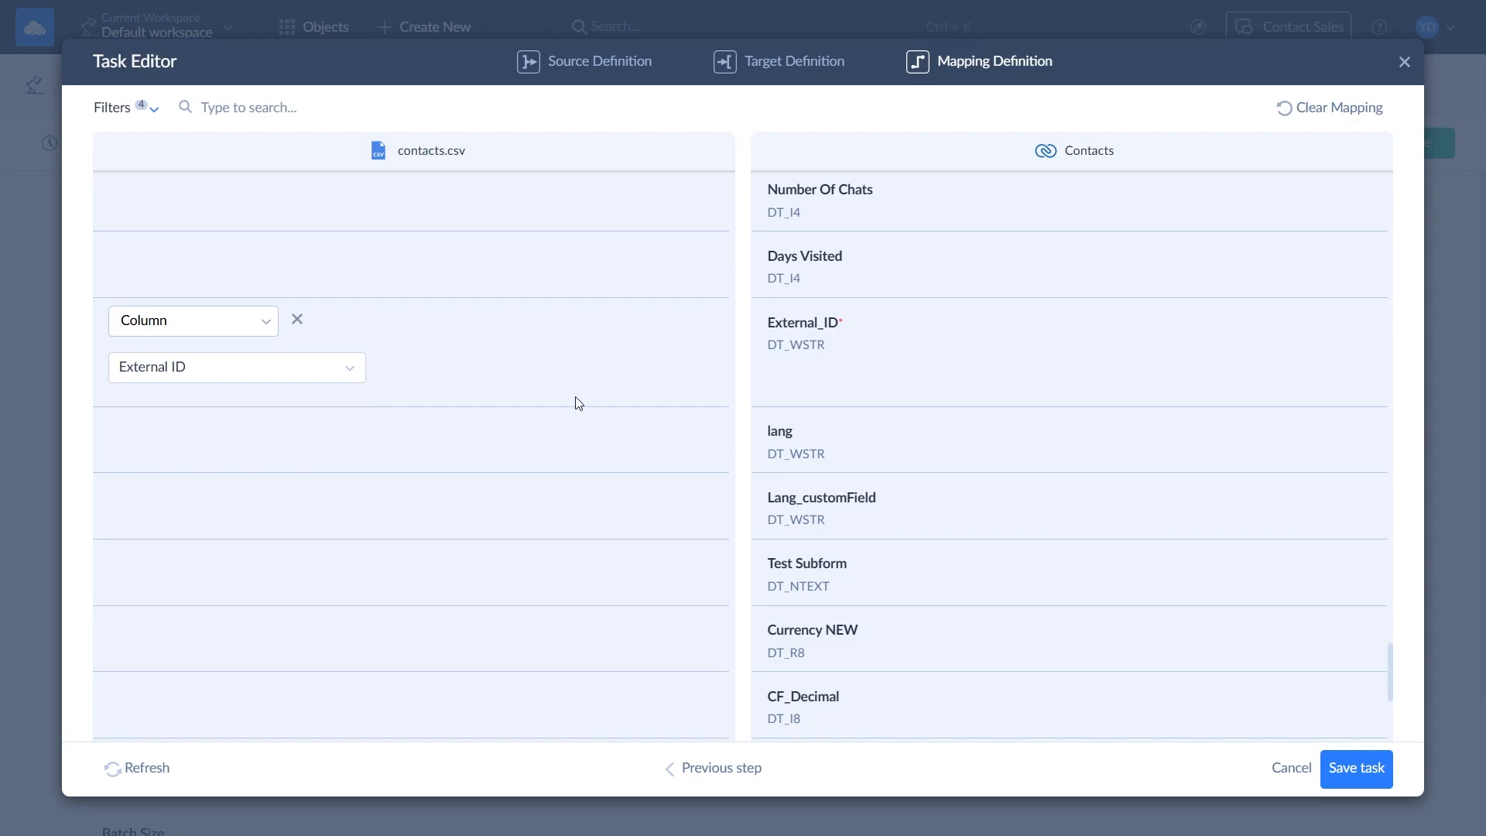
Check the mapping types available for Lang_customField without mapping it, and save the import task
click(302, 502)
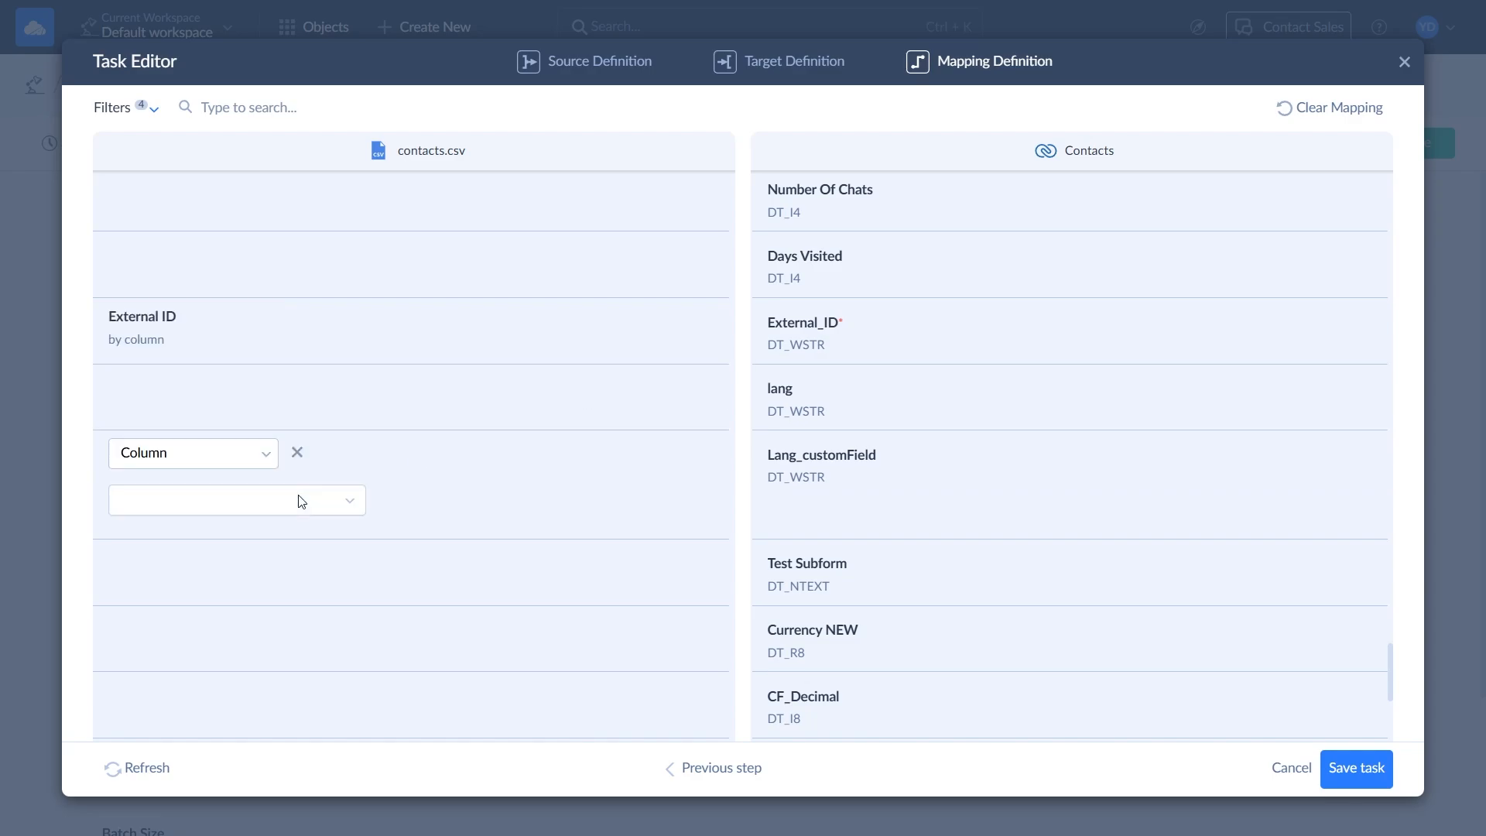
click(180, 462)
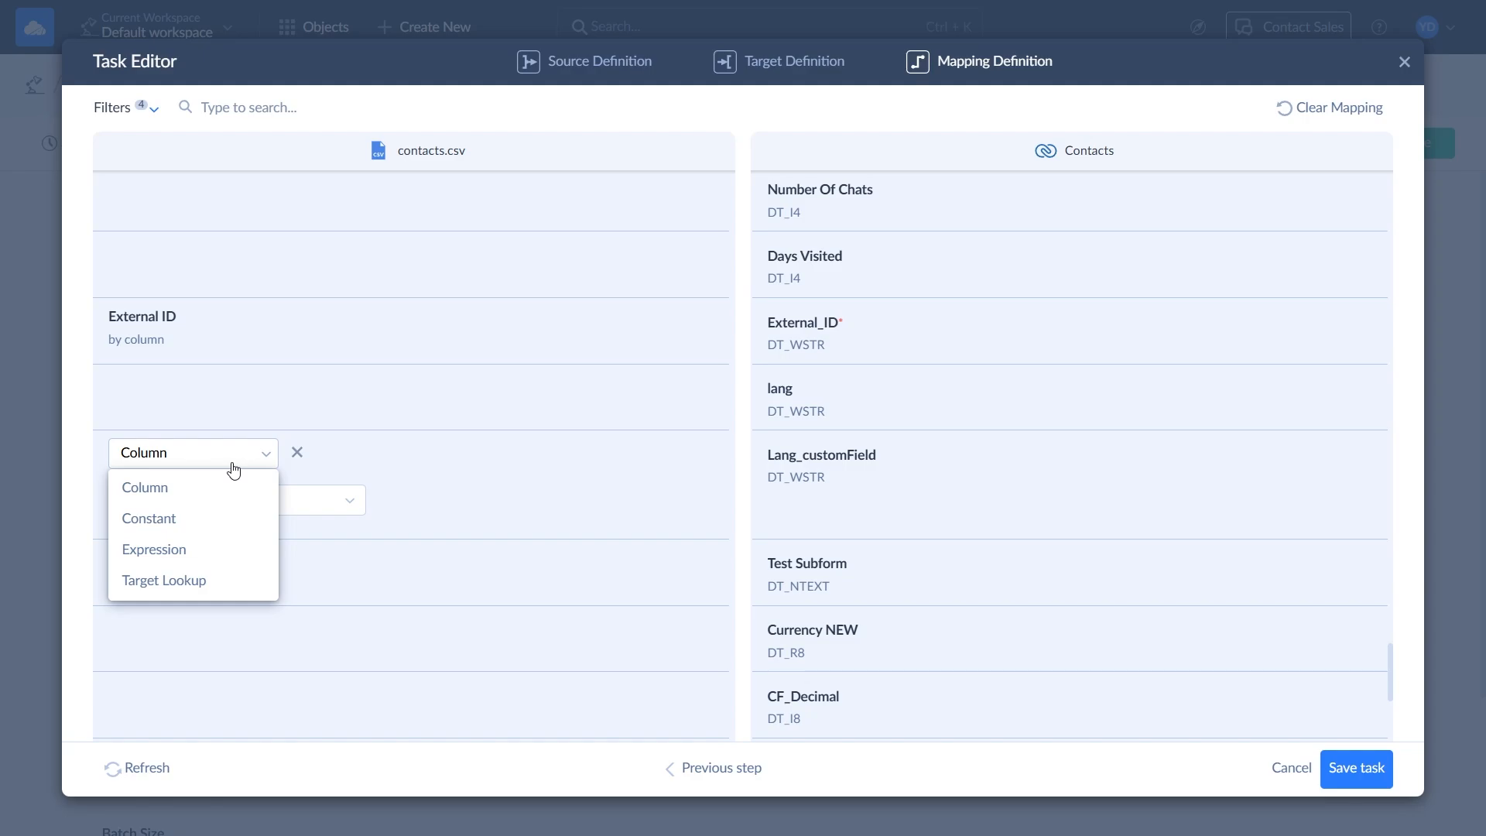
click(306, 467)
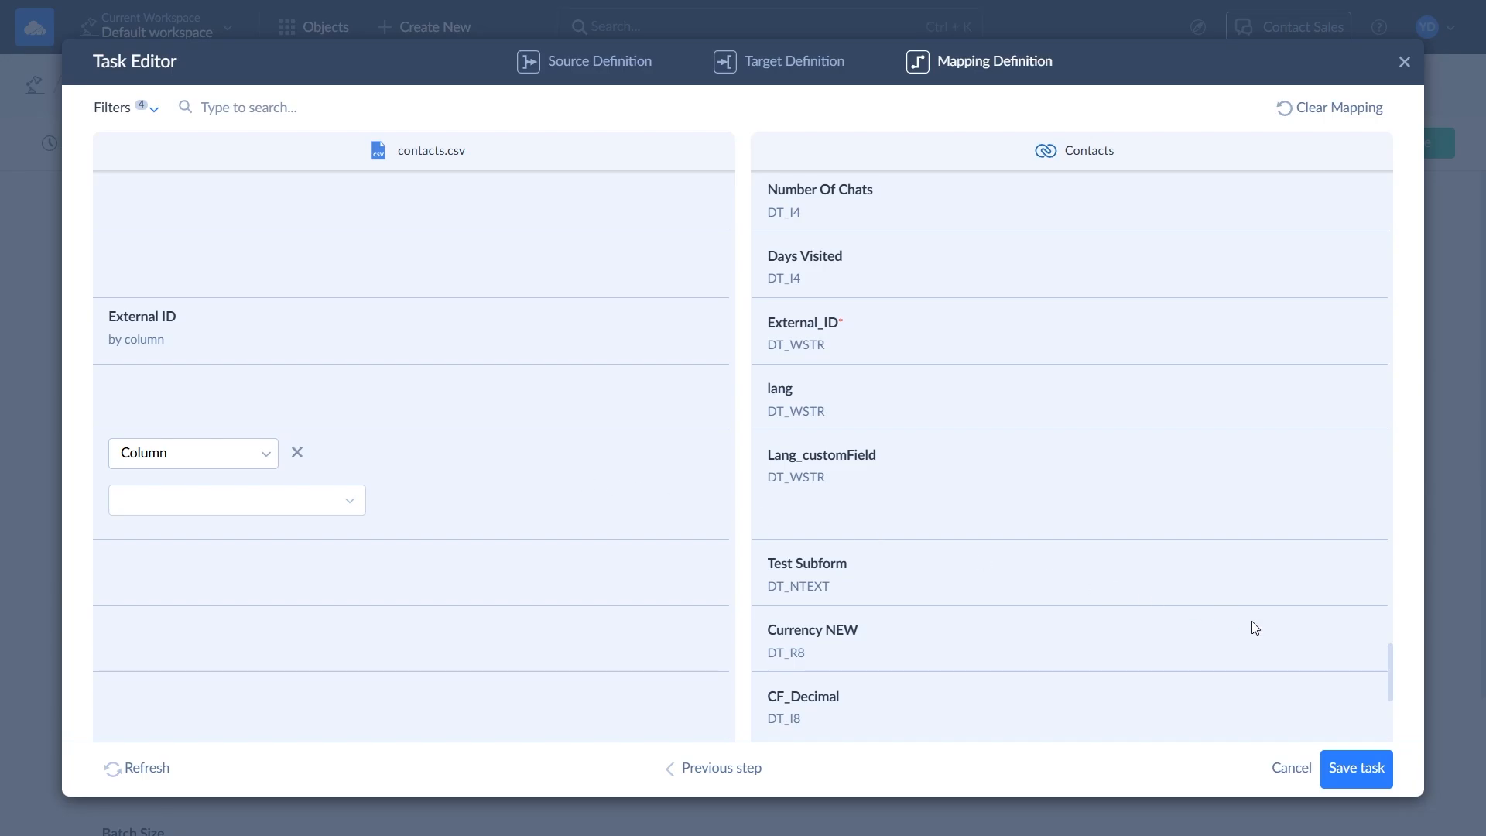
click(1381, 777)
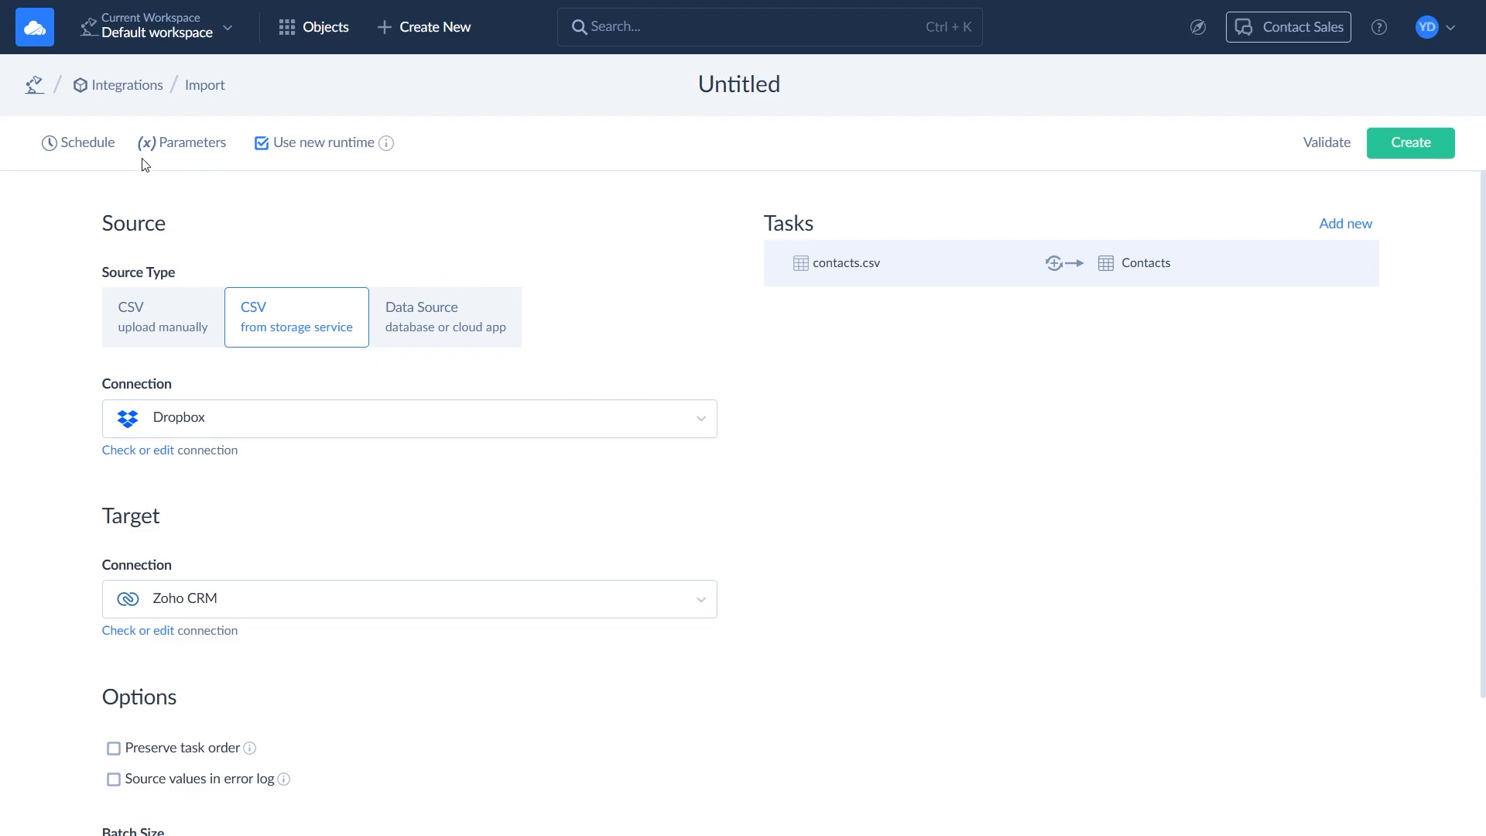
Save an enabled recurring schedule that runs the import every day at 10:24, starting now, in the UTC+01:00 time zone
click(99, 152)
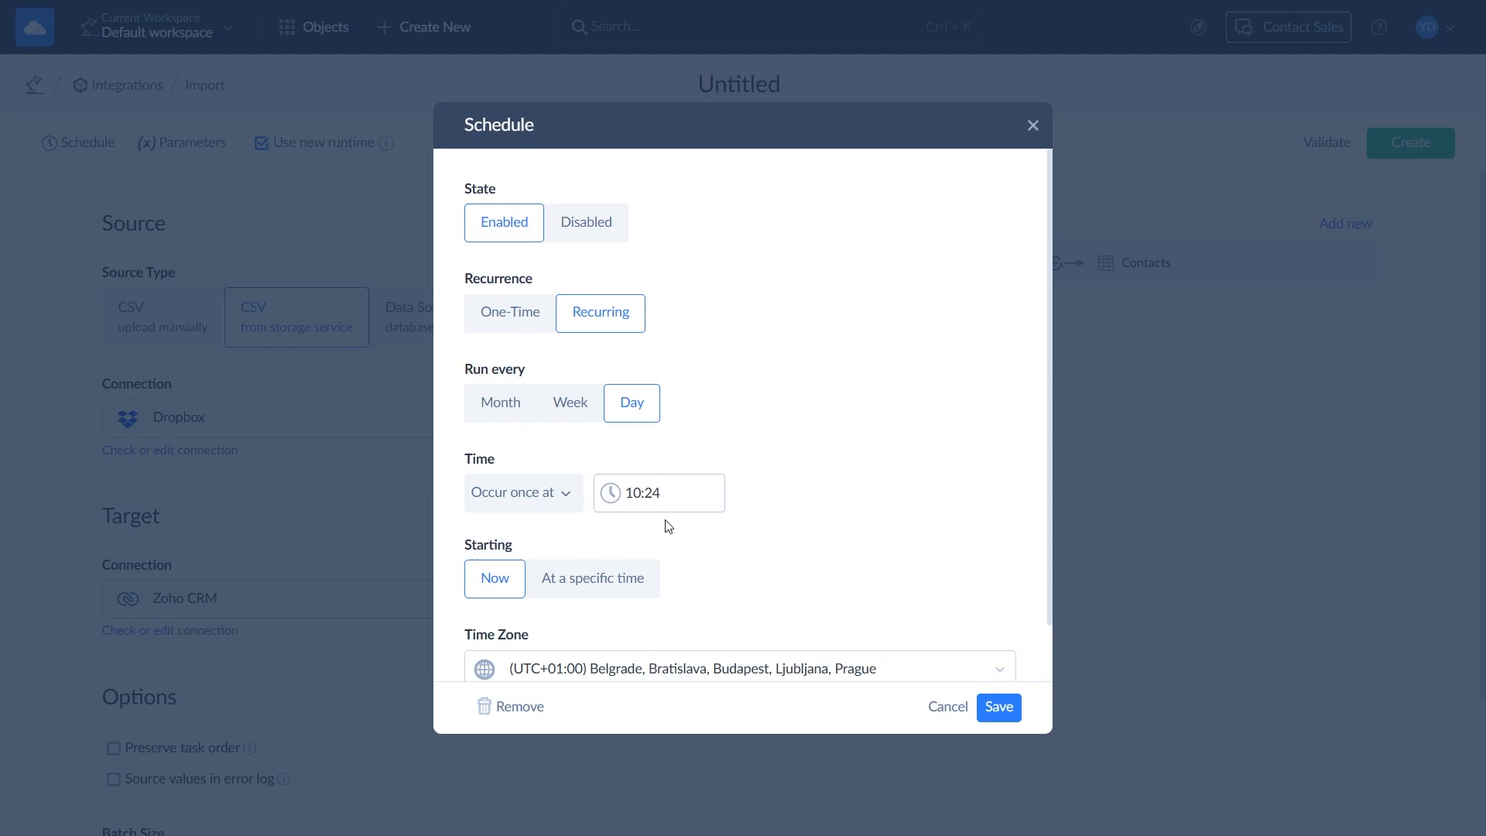
scroll(666, 526, down, 1)
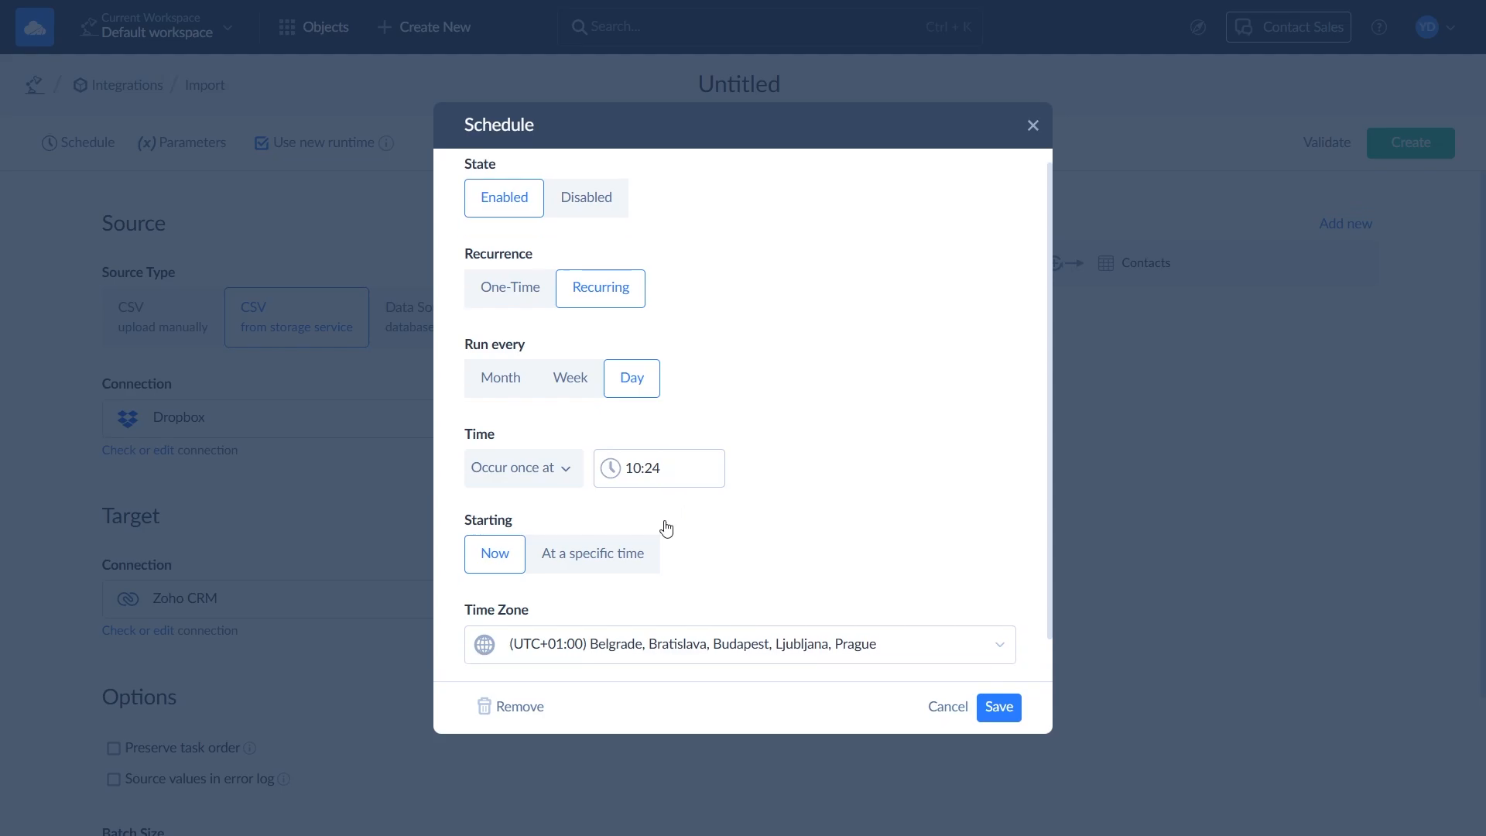
click(998, 707)
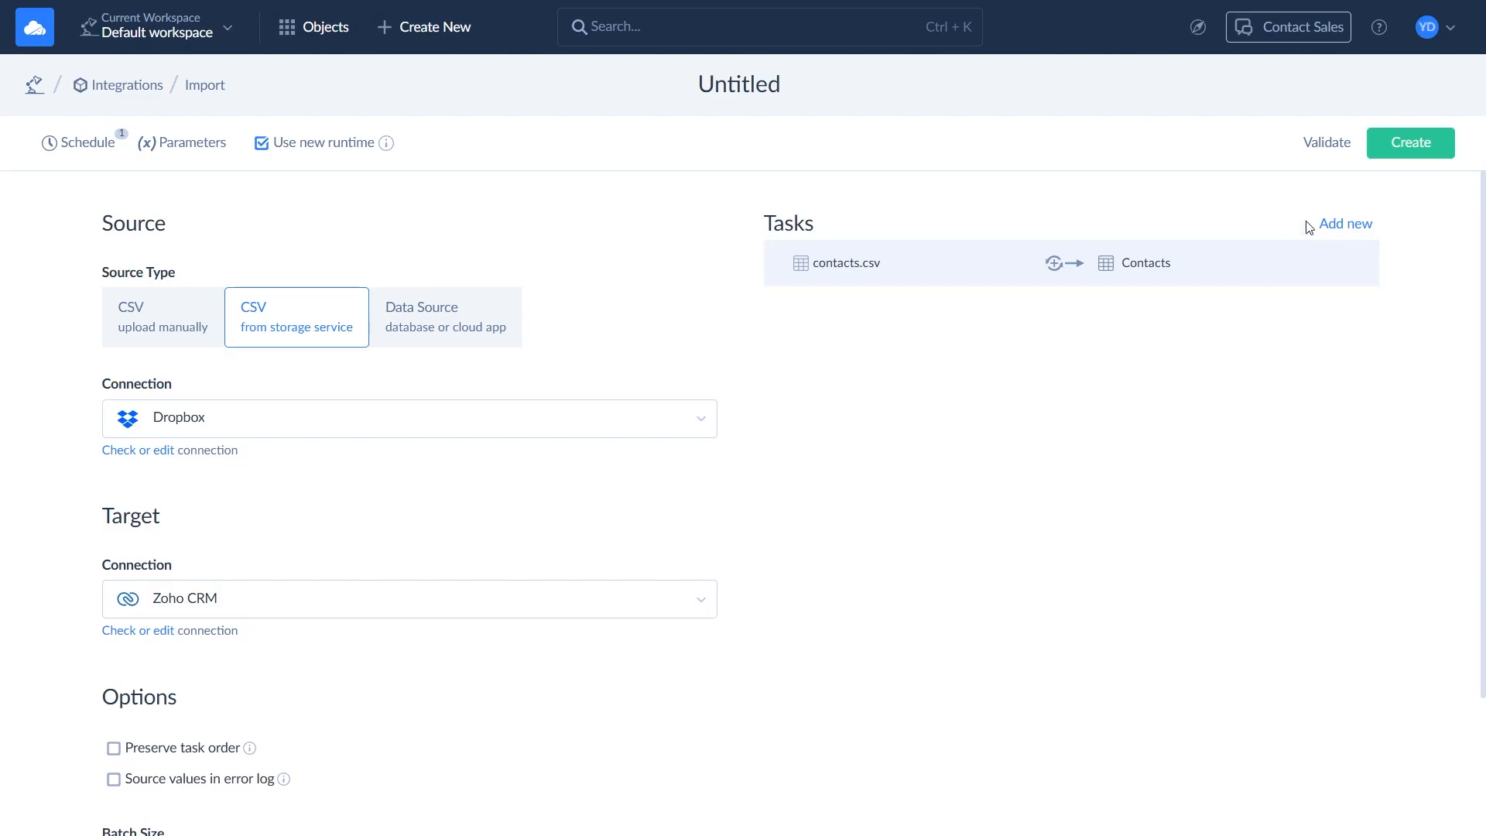
Create the import integration and run it, opening its run monitor
click(1392, 145)
click(1323, 92)
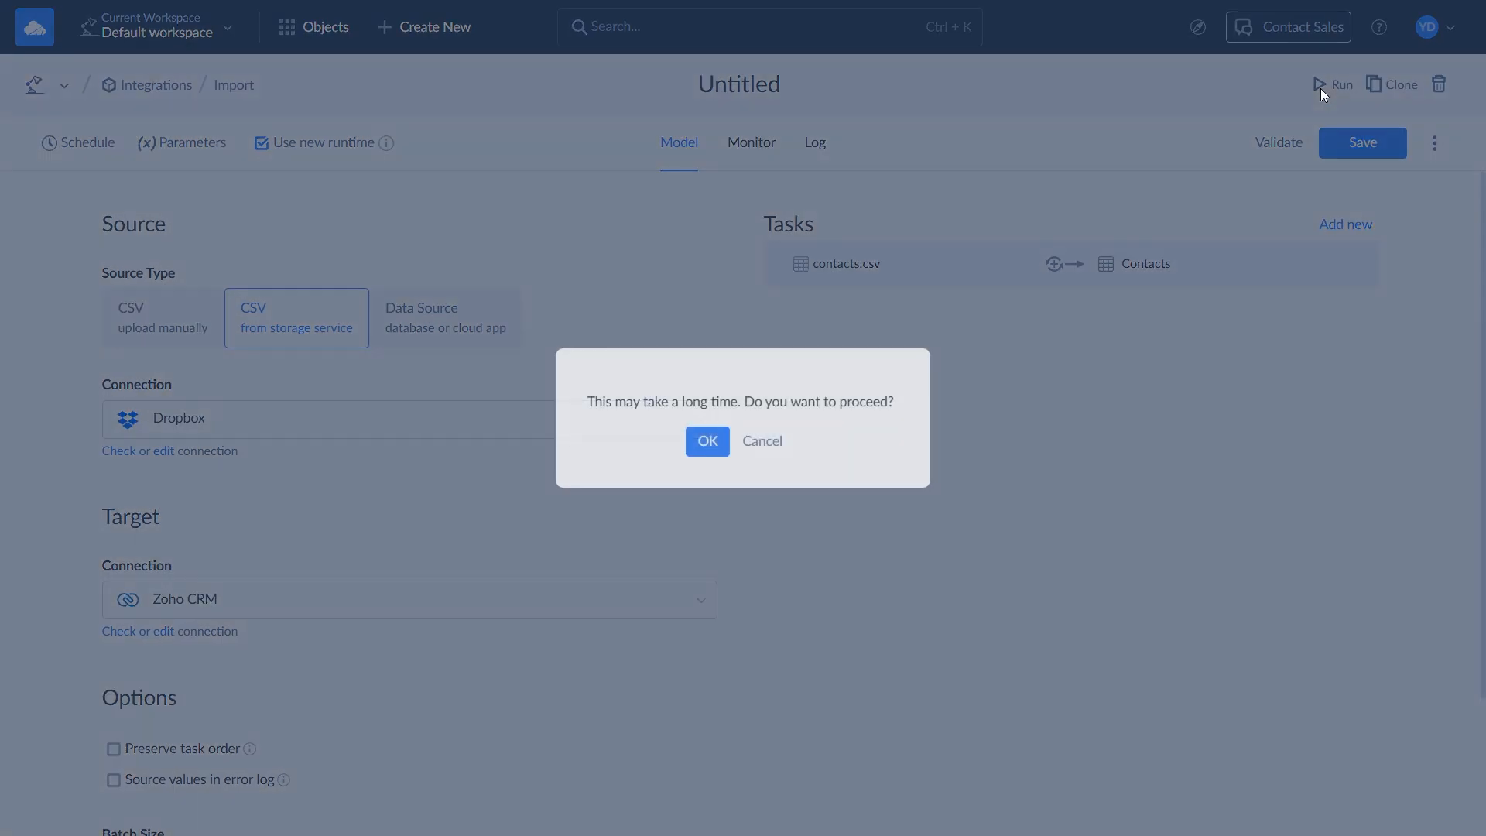
click(705, 442)
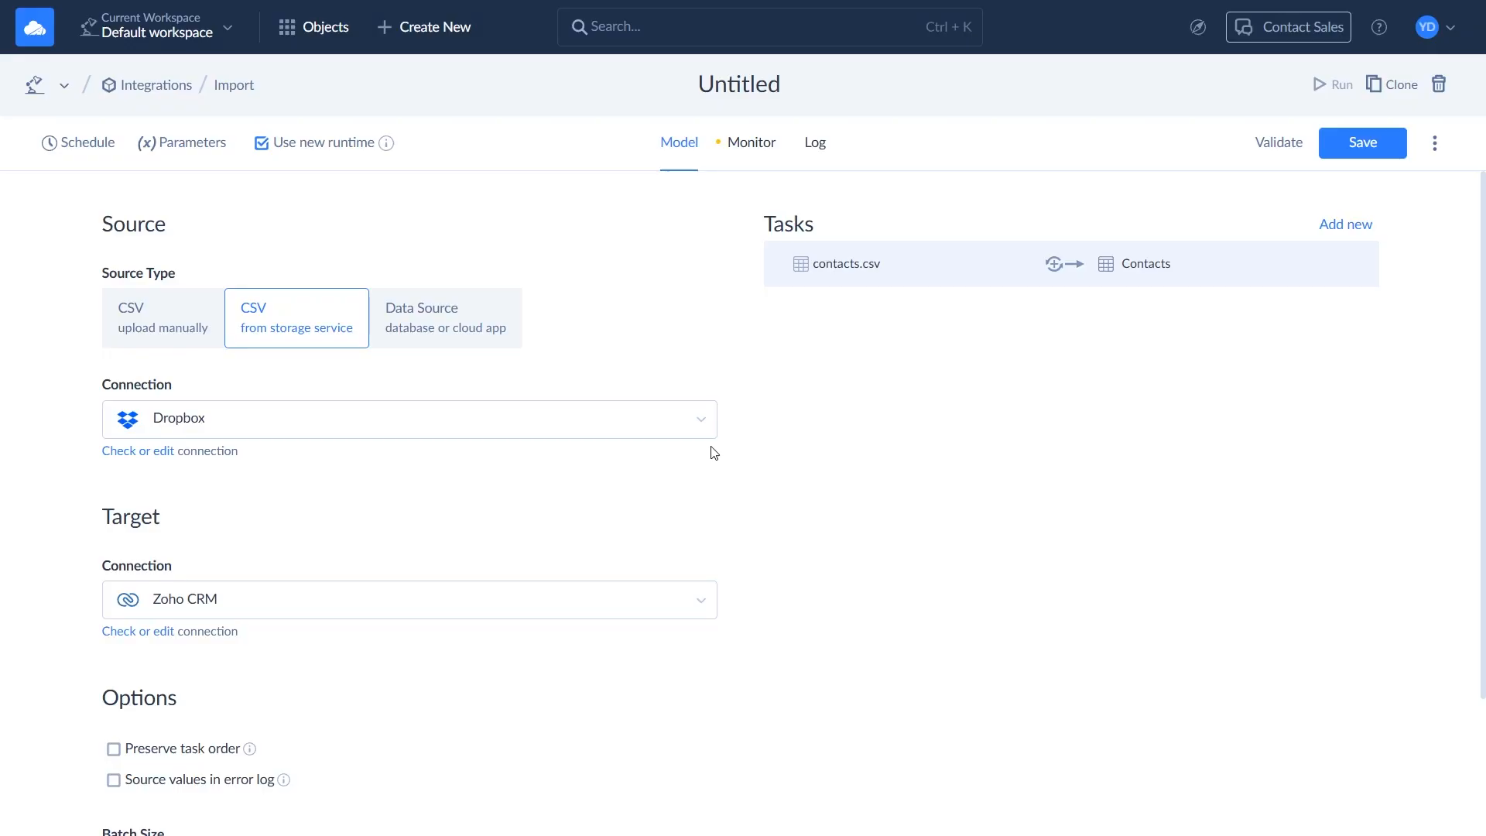
click(748, 164)
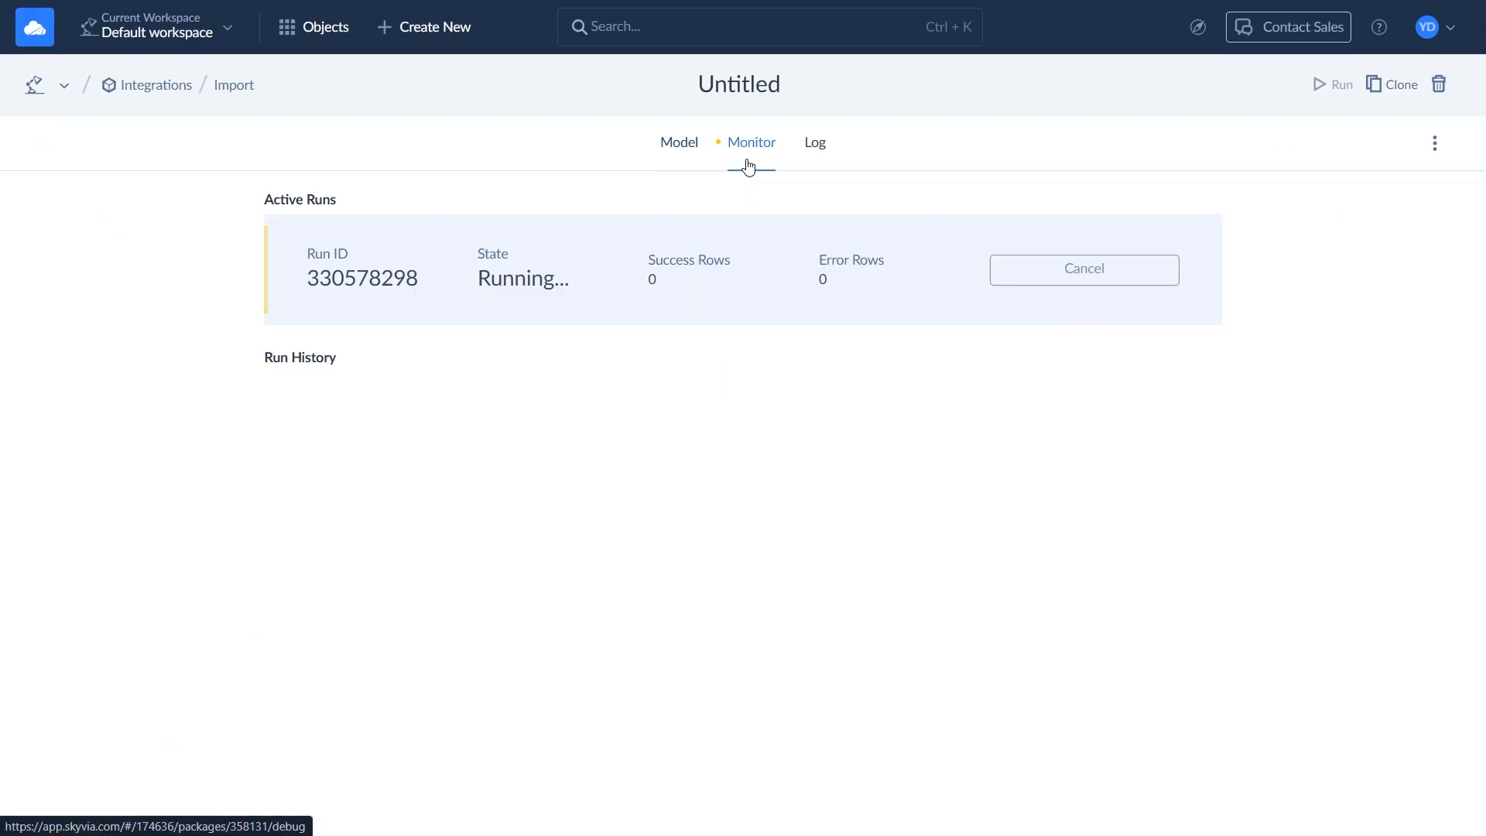
Rename the import integration "CSV to Zoho CRM"
double_click(744, 97)
text(CSV to Zoho CRM)
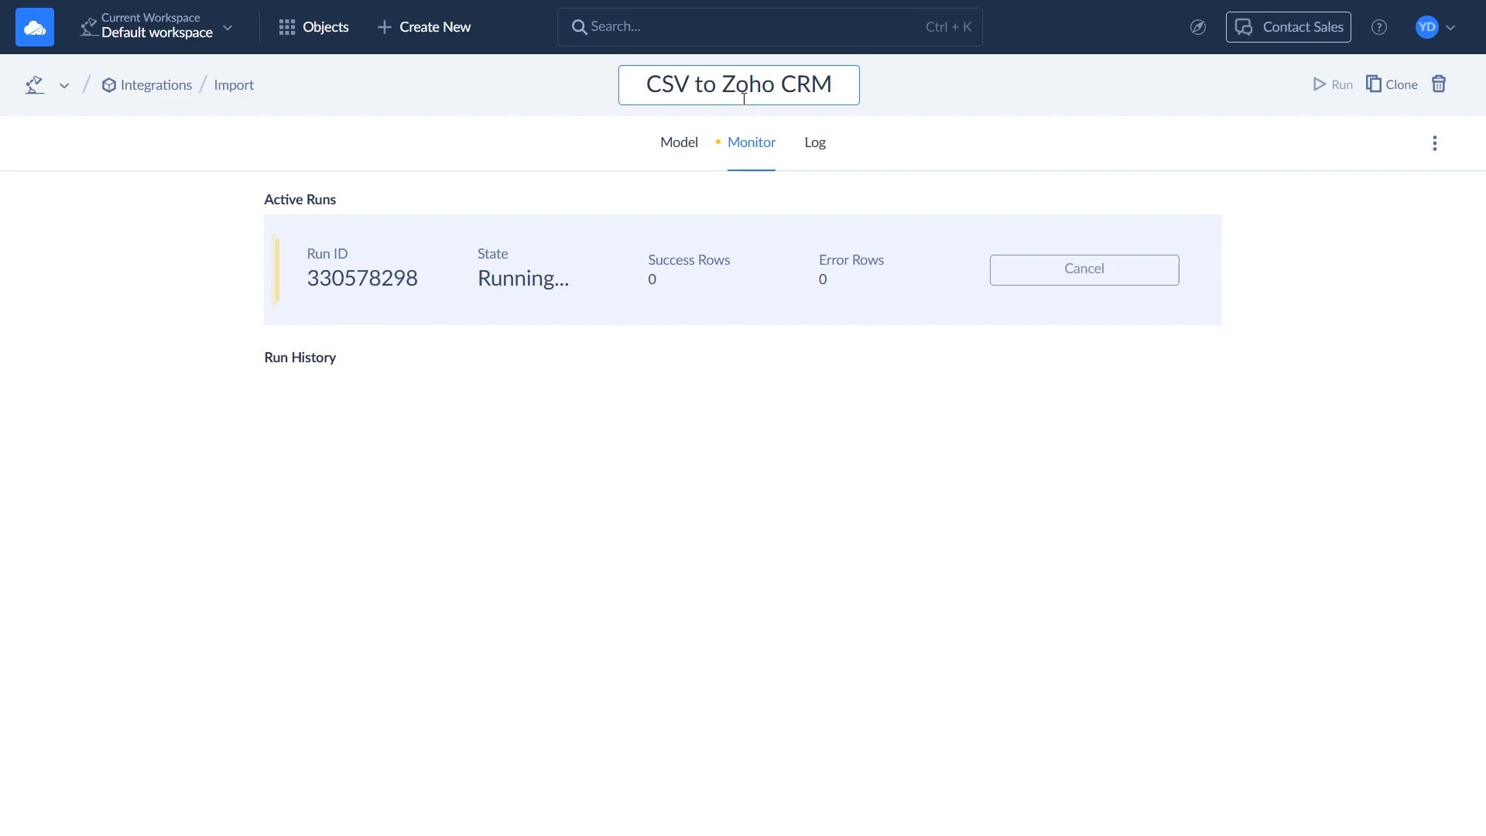
click(949, 155)
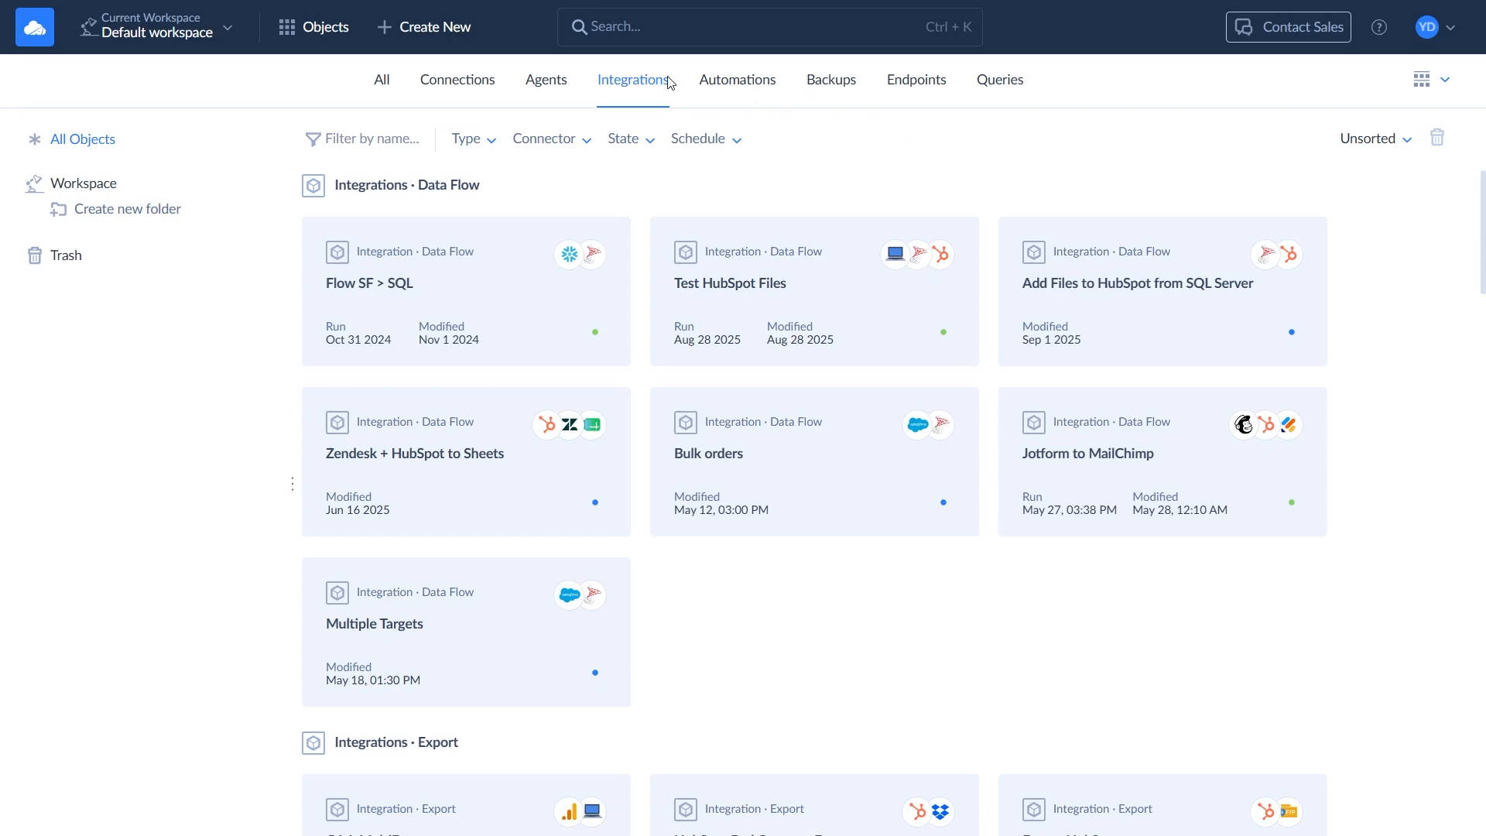
Create a new export integration with Zoho CRM as the source connection
click(470, 40)
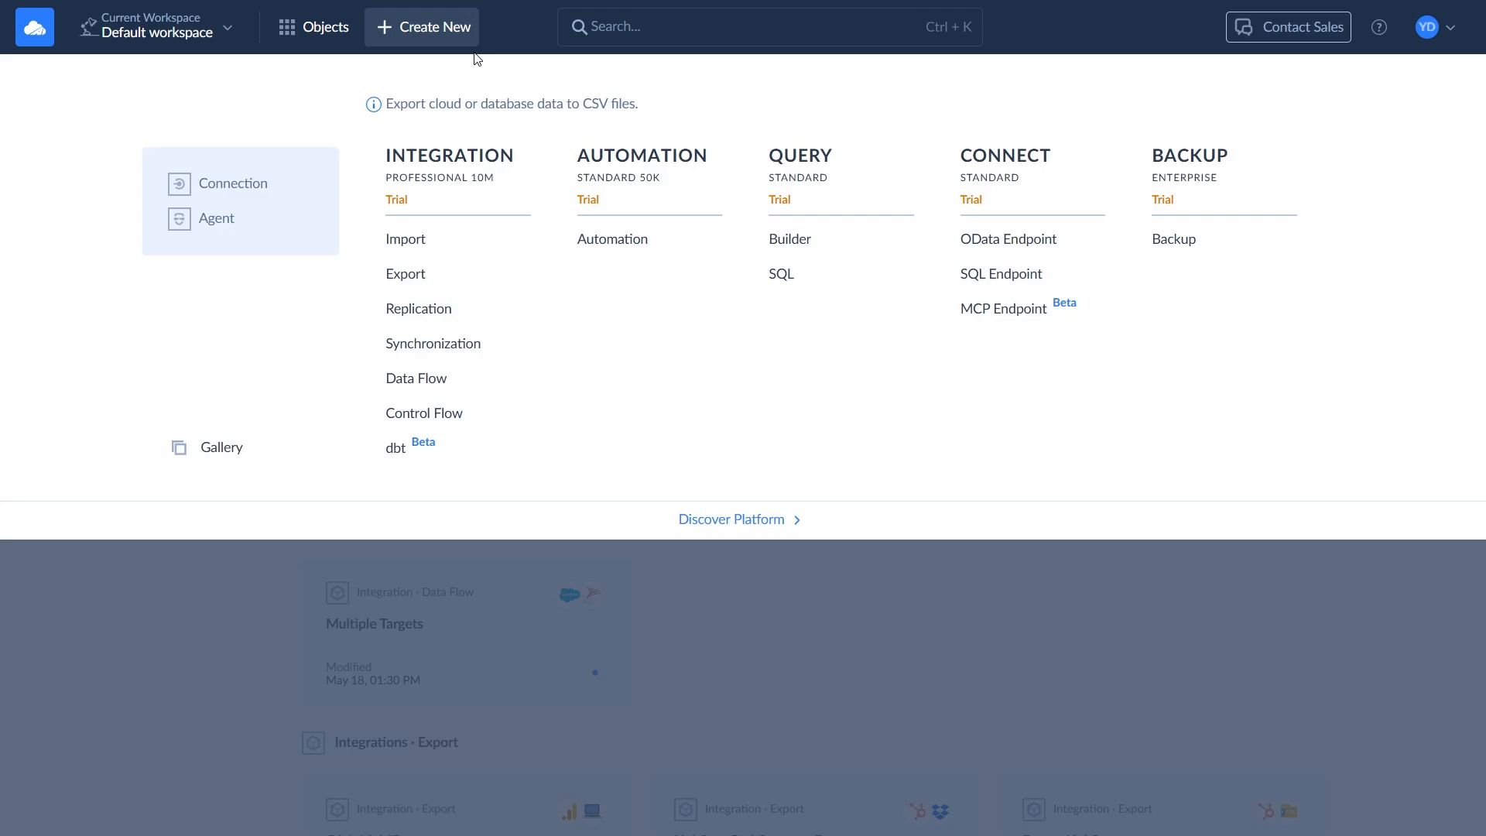
click(421, 279)
click(462, 318)
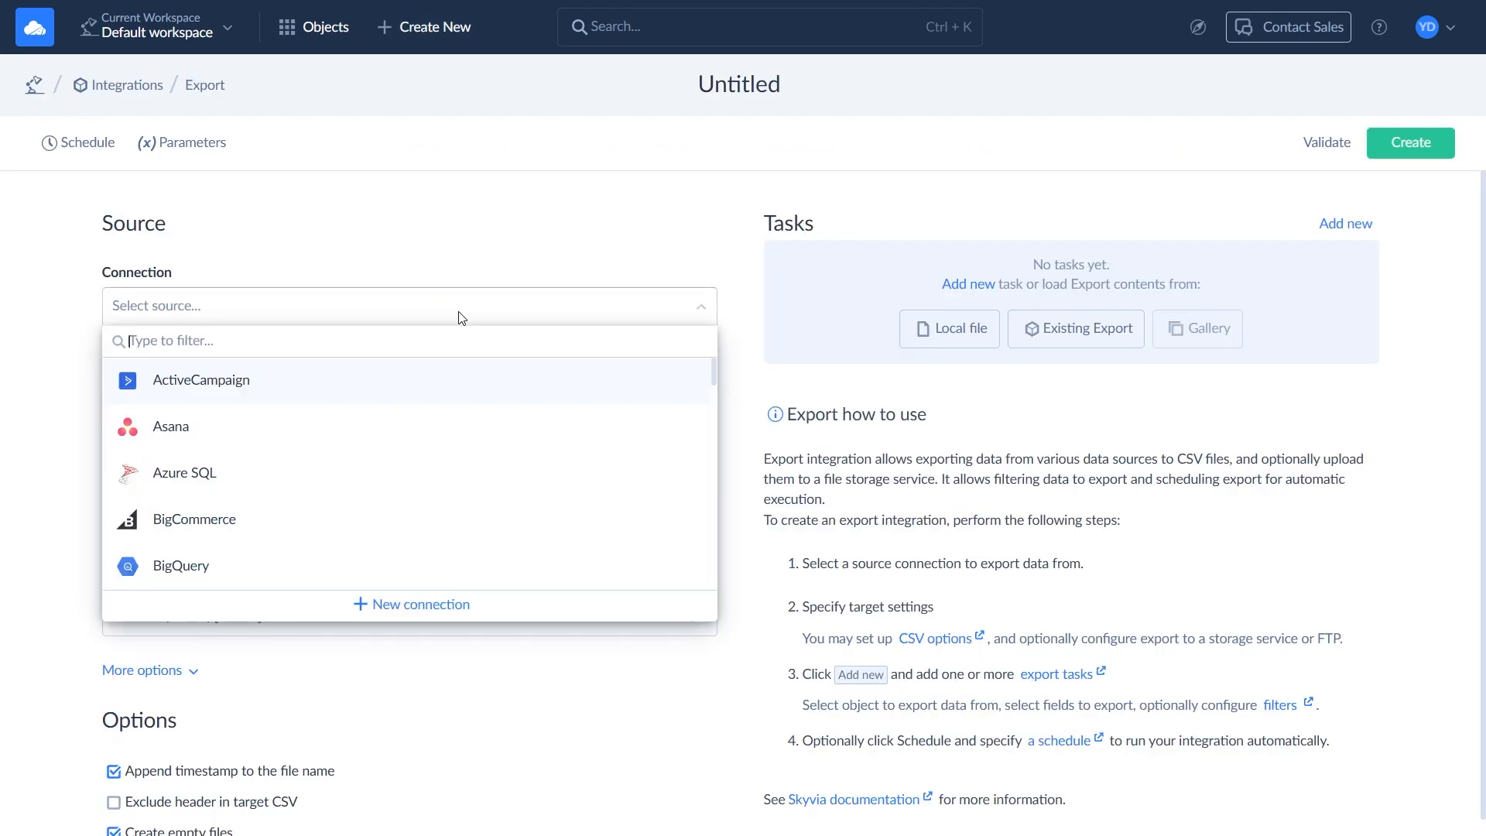
text(Zoho)
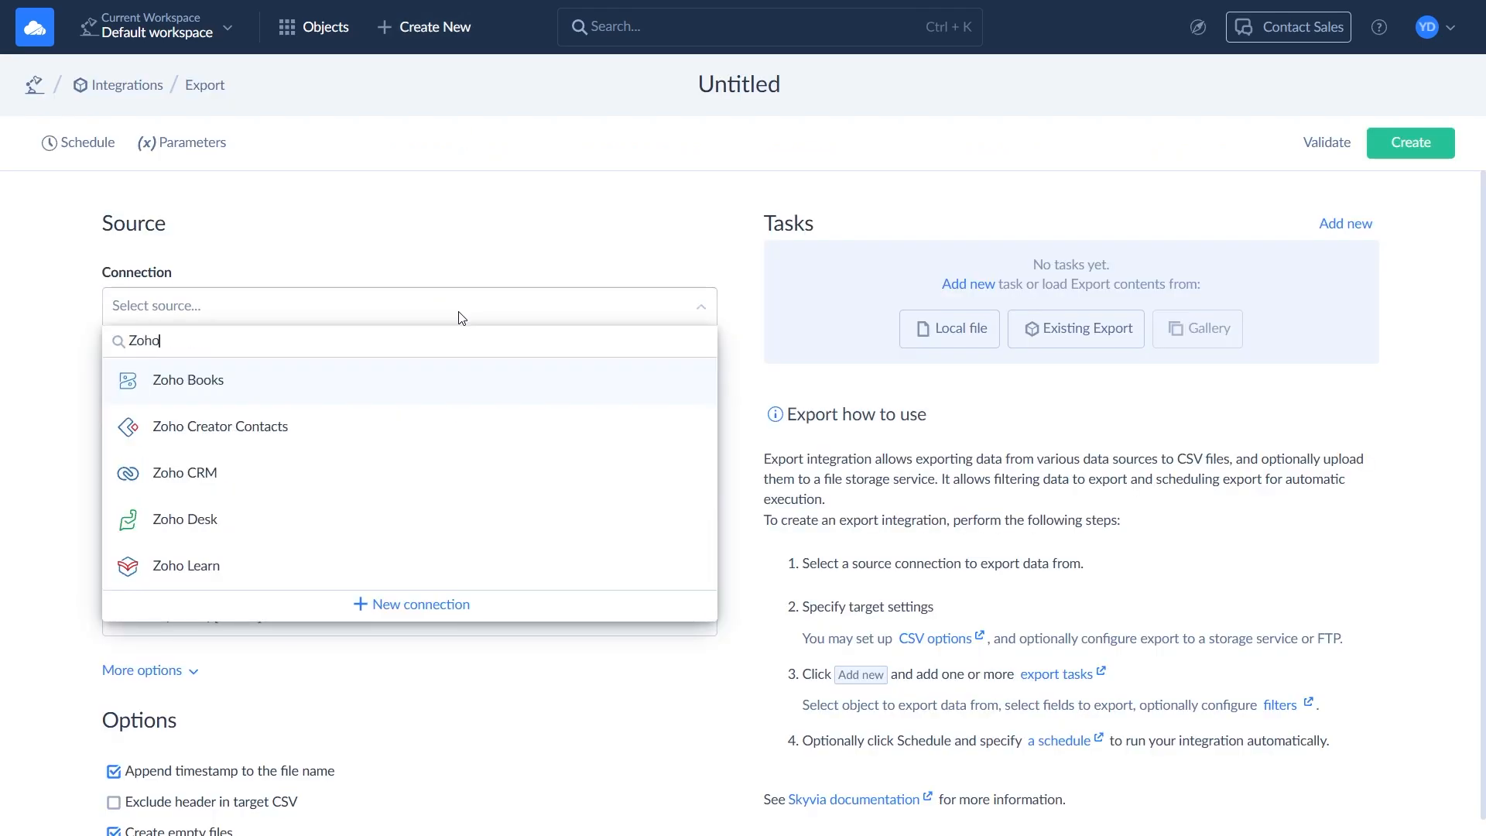
click(387, 464)
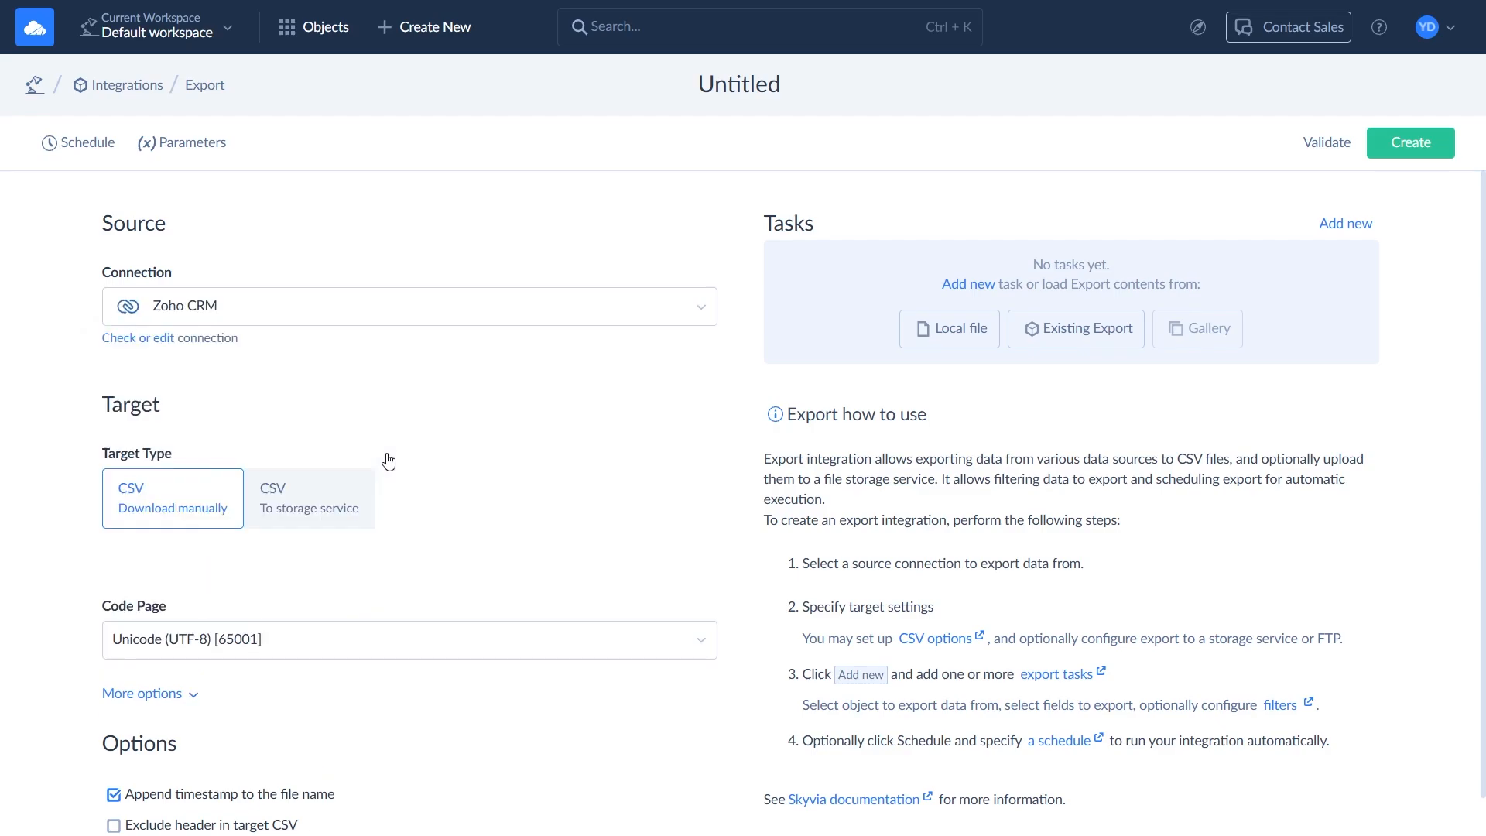
Set the export target to CSV to storage service, using the Dropbox connection and its Zoho folder
click(343, 499)
click(454, 602)
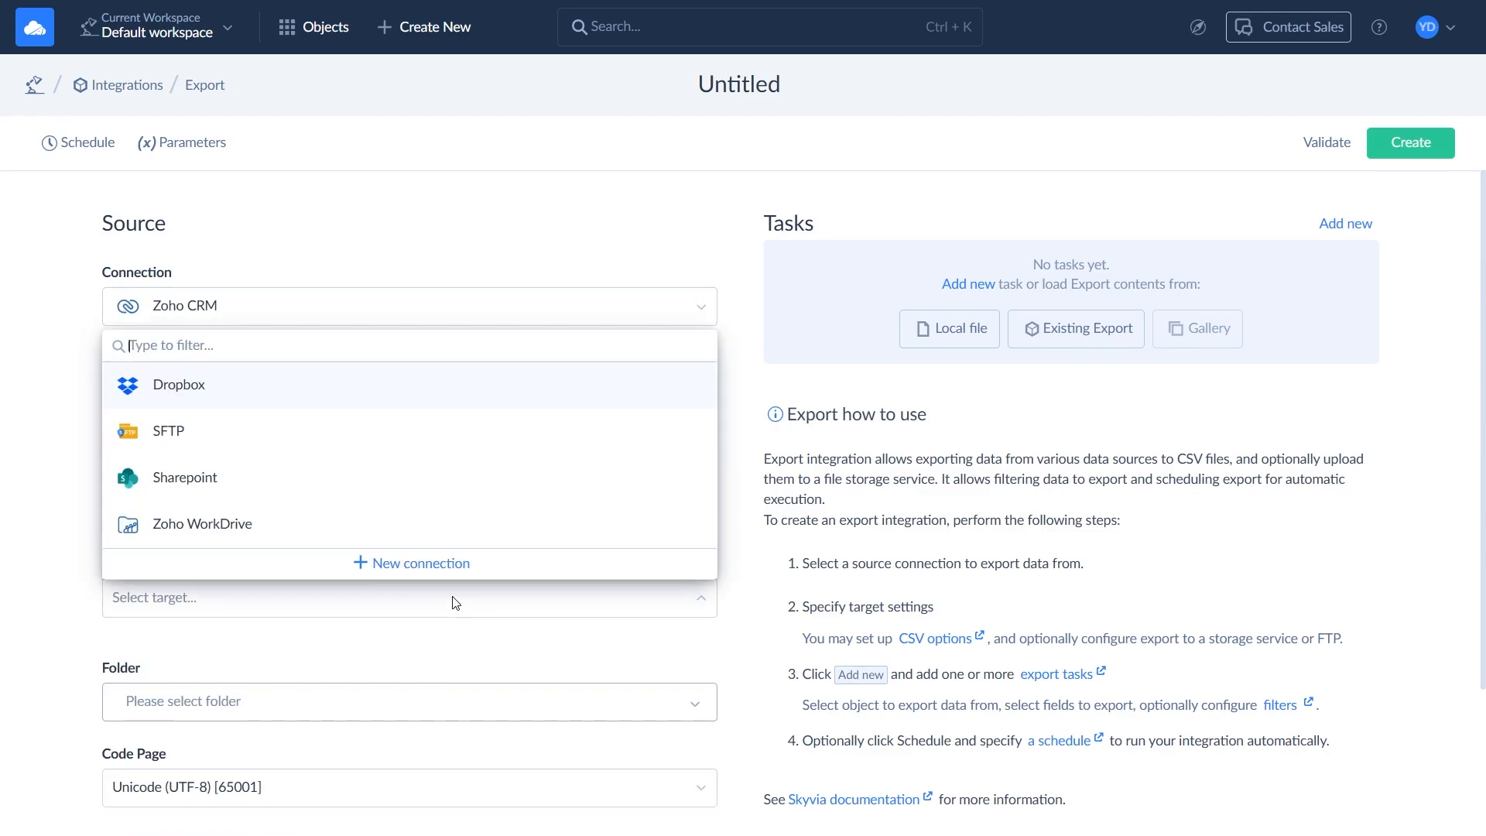
click(295, 389)
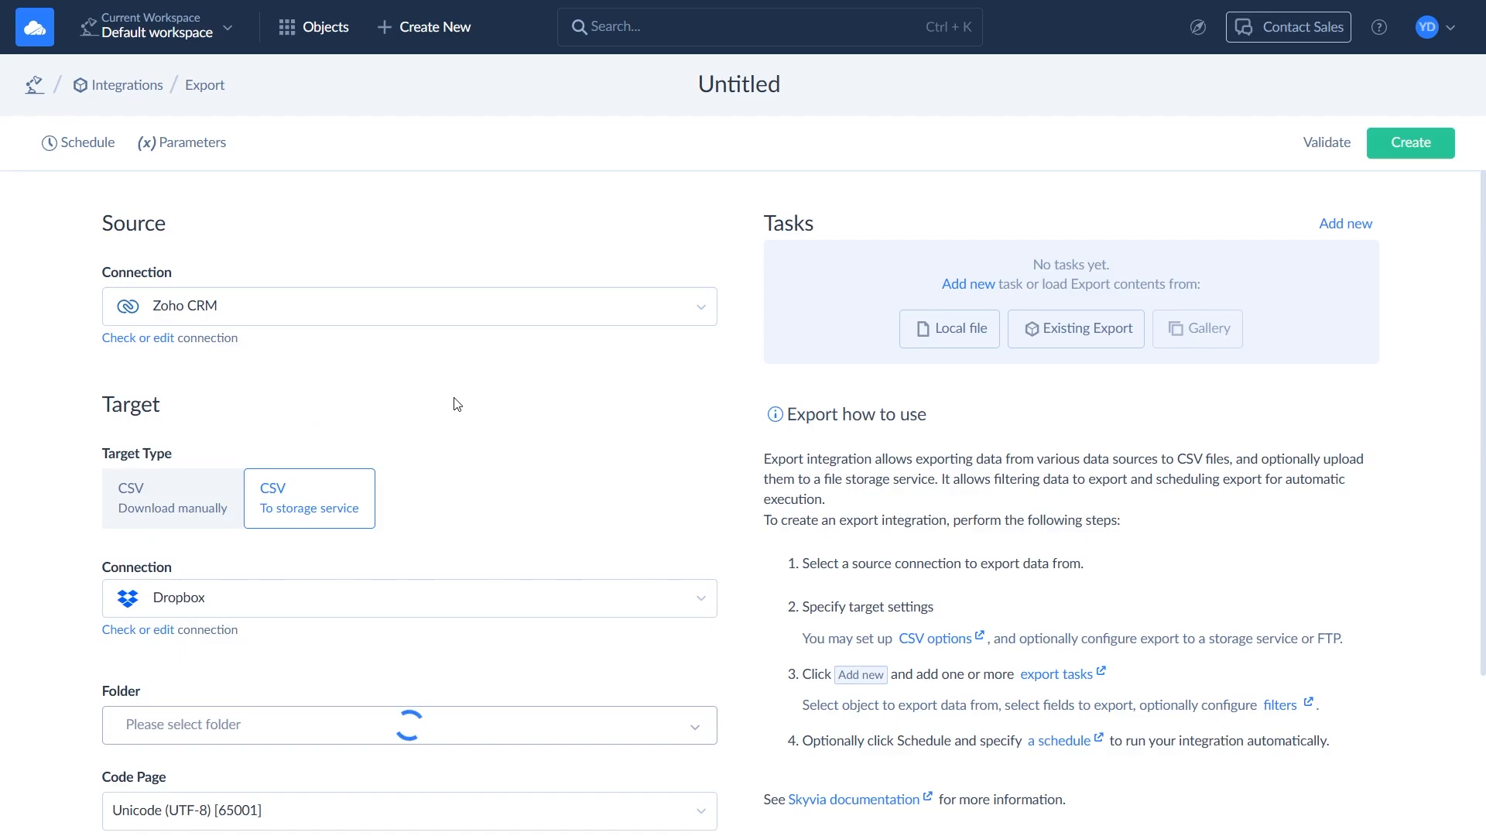
scroll(565, 411, down, 3)
click(541, 518)
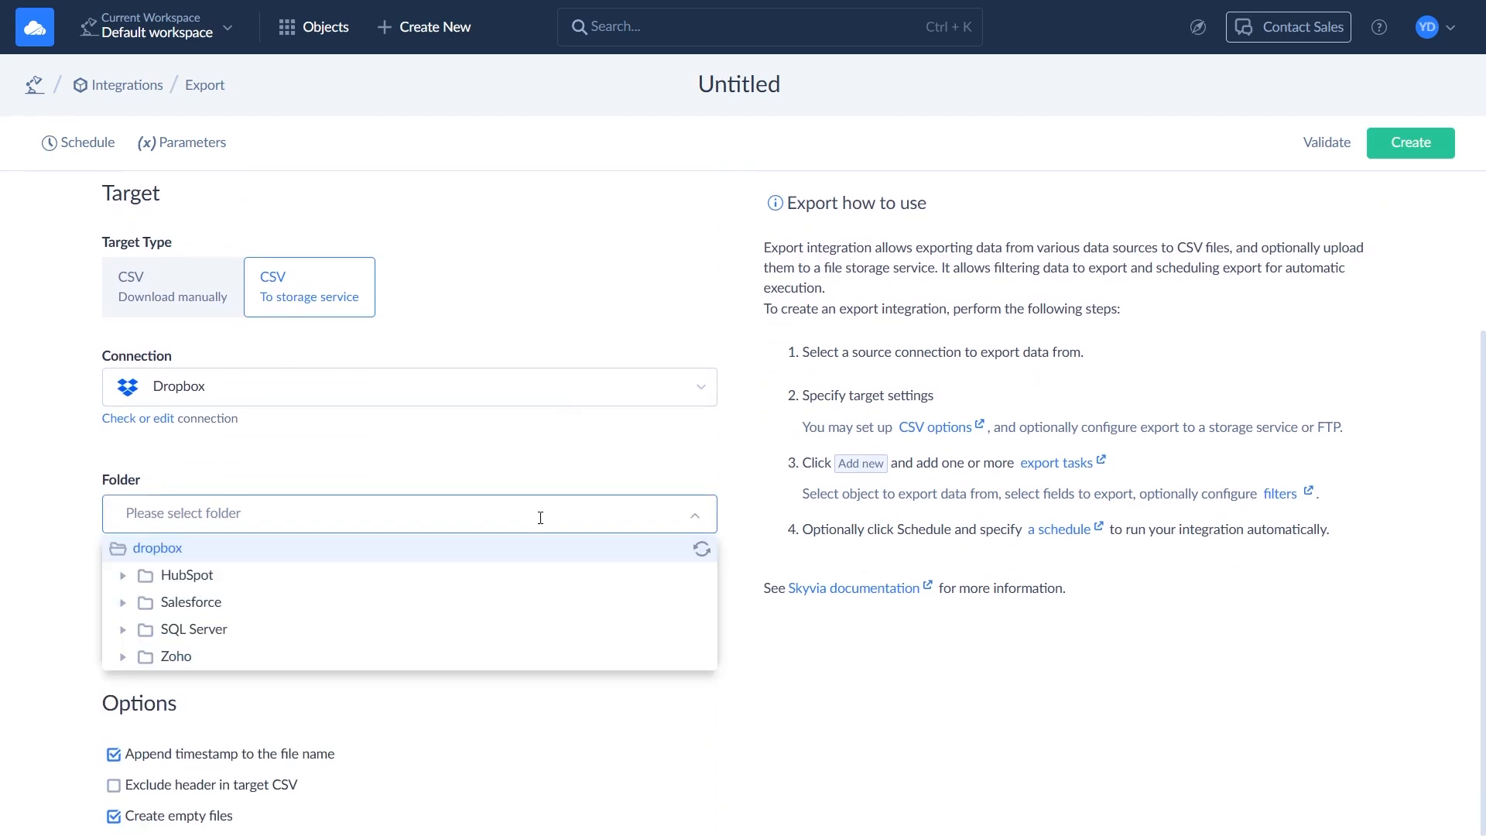
click(186, 659)
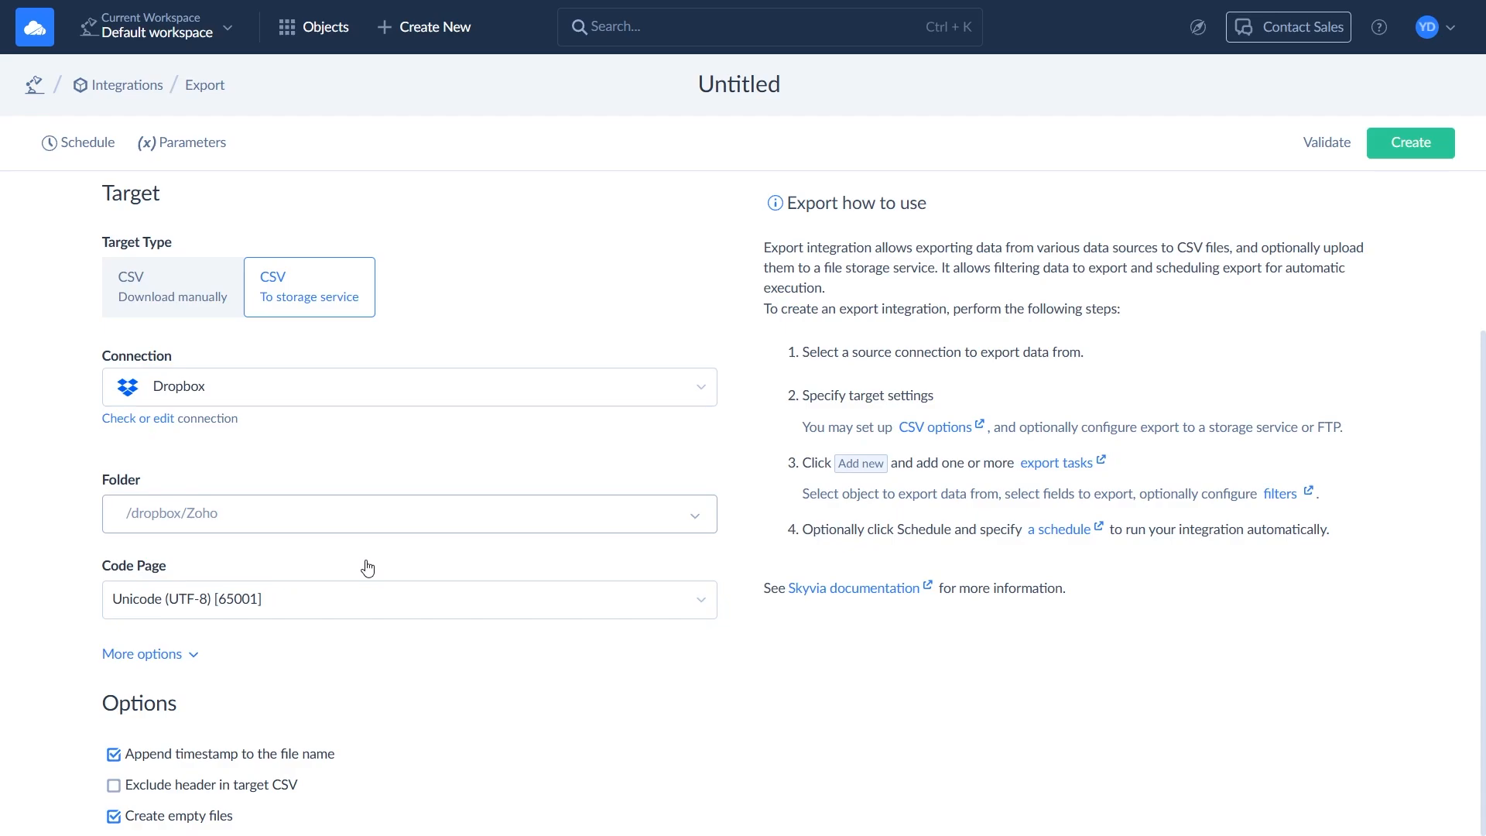
Examine the additional CSV target options, such as separator, text qualifier, row delimiter and locale
click(176, 655)
scroll(347, 640, down, 5)
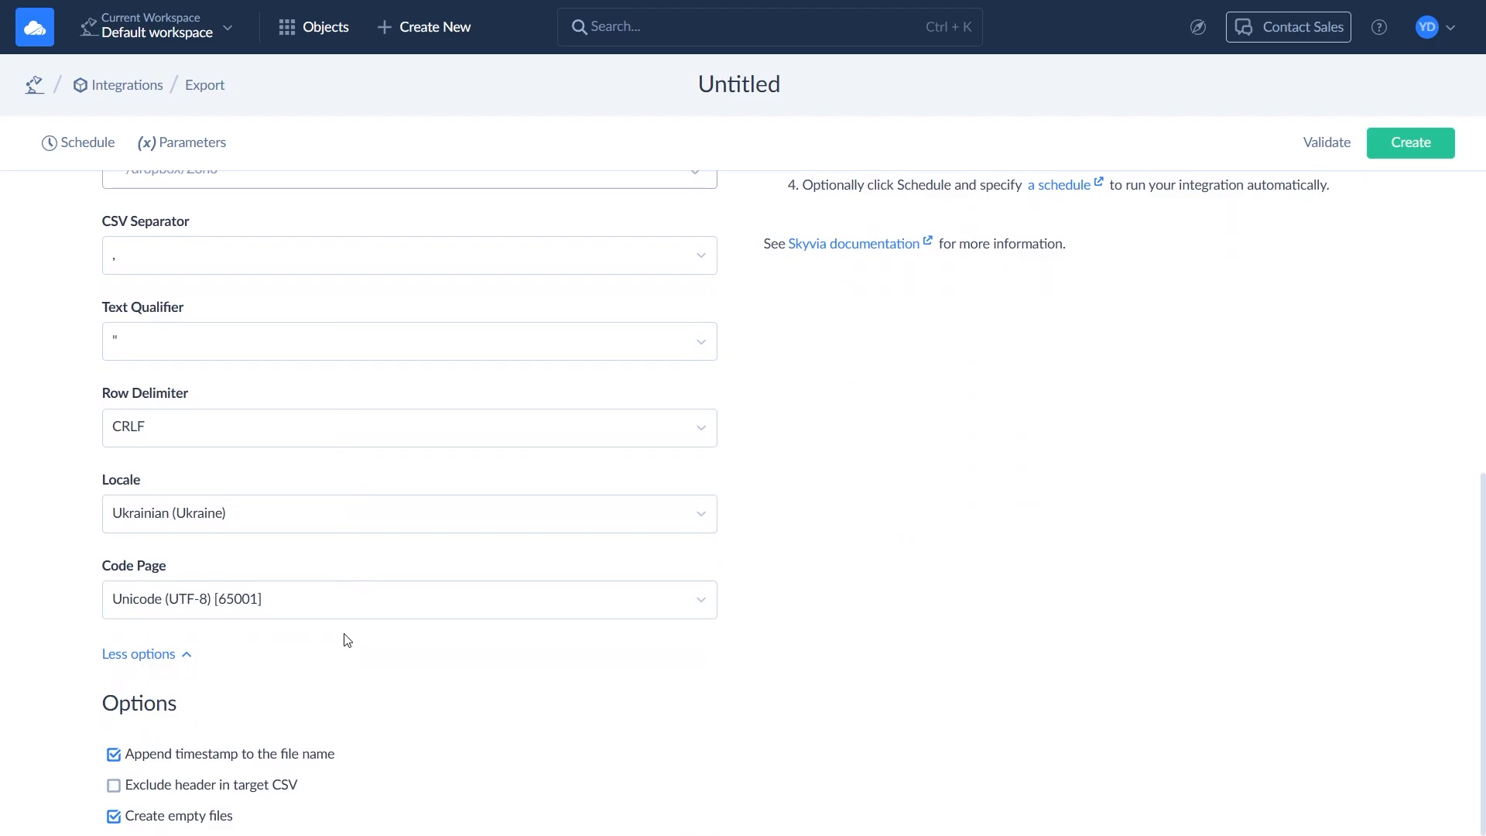
scroll(348, 639, up, 8)
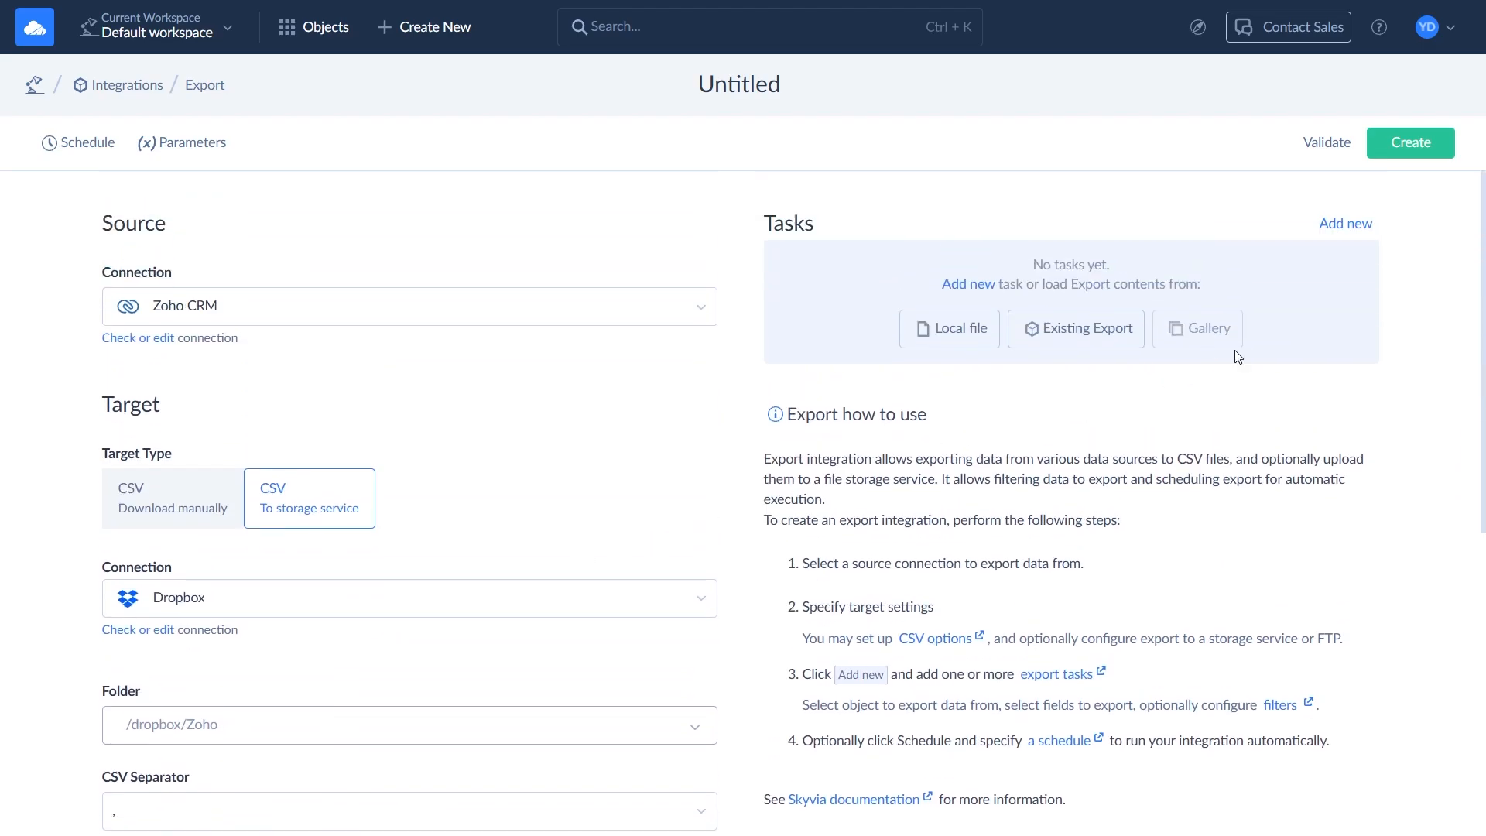
Add an export task in simple editor mode with Contacts as the source object
click(1367, 231)
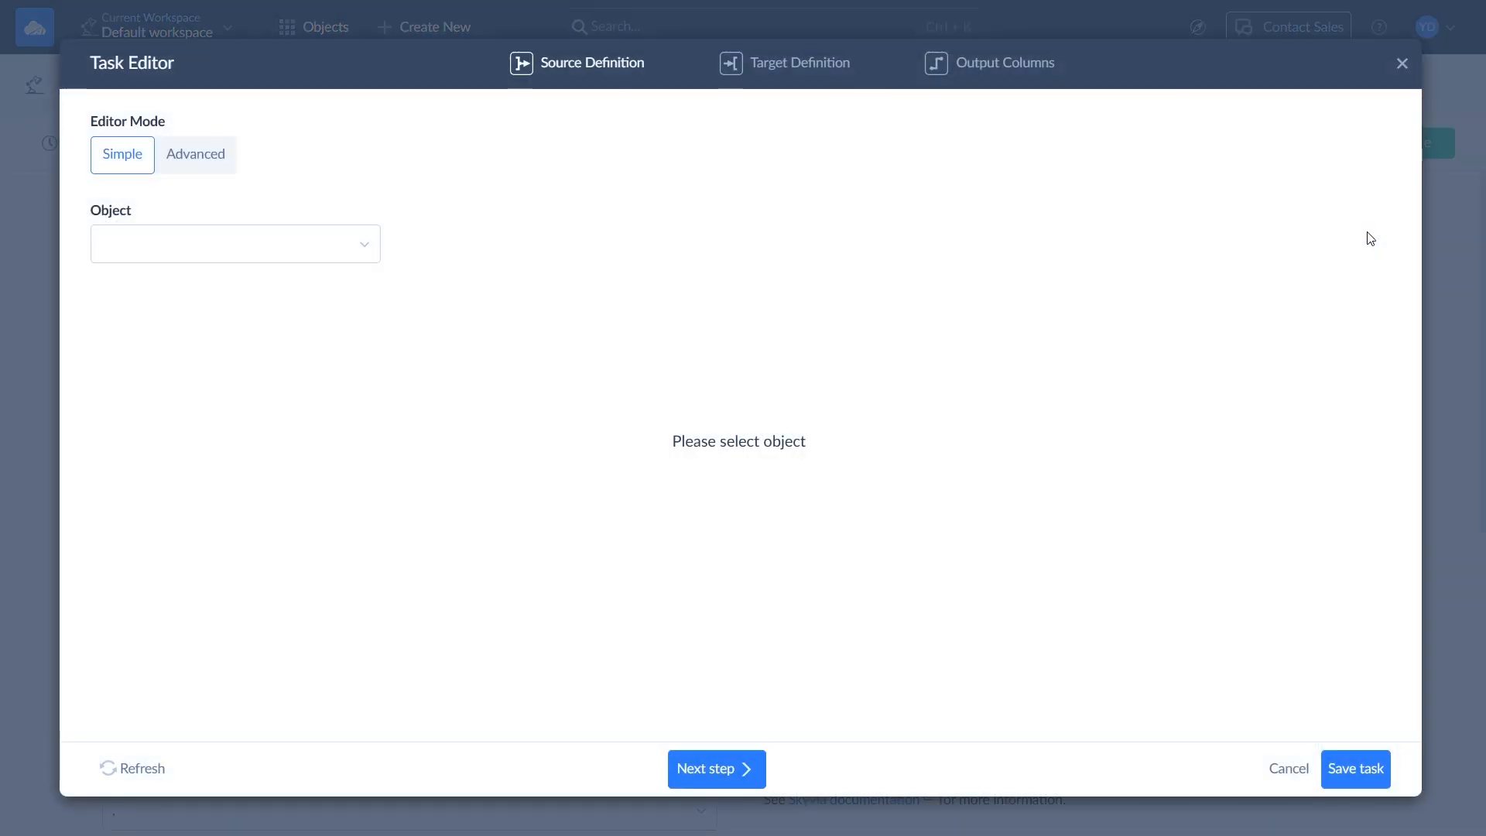
click(270, 248)
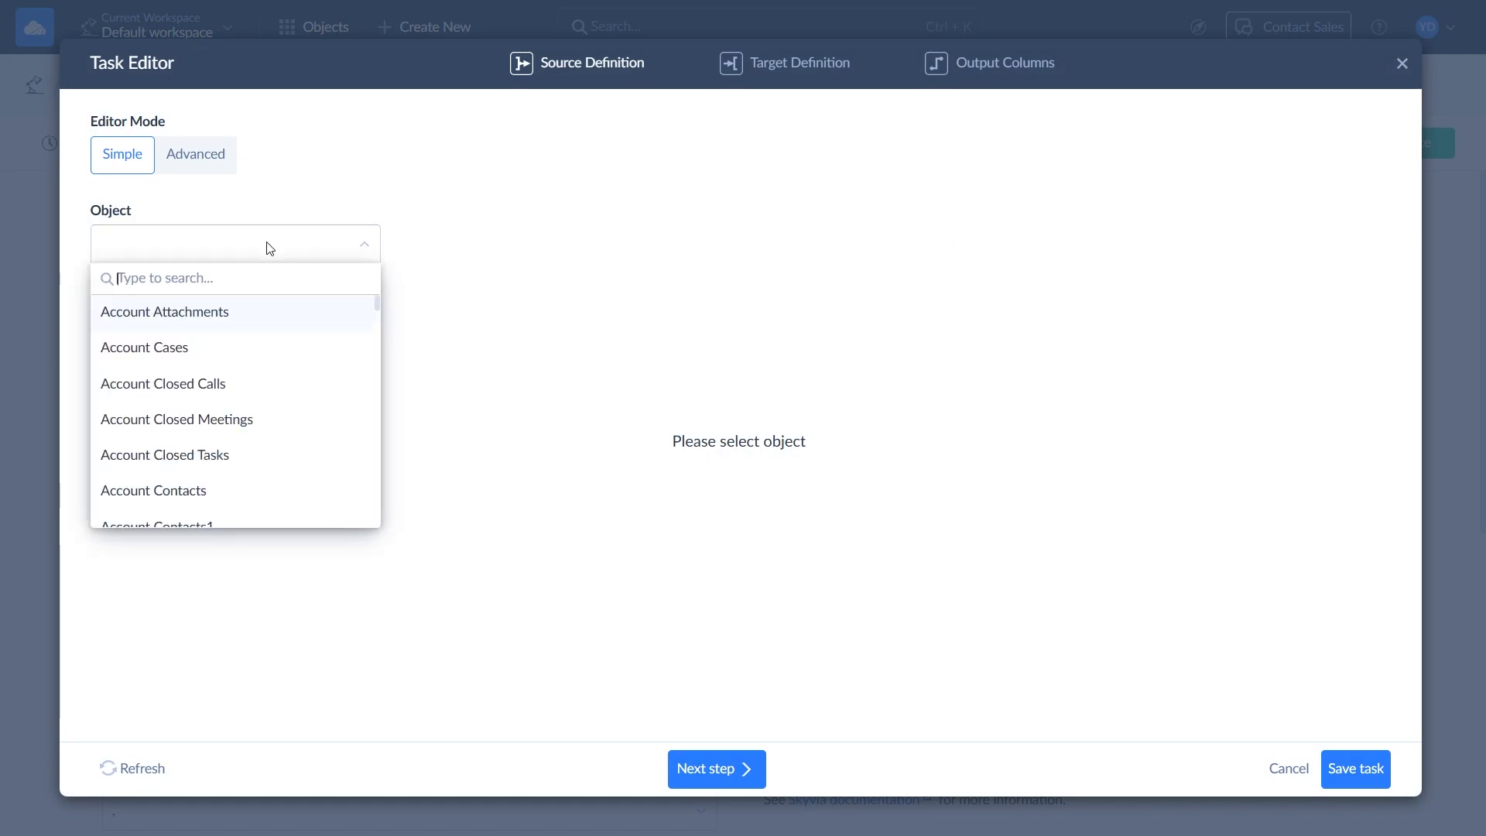
text(Contacts)
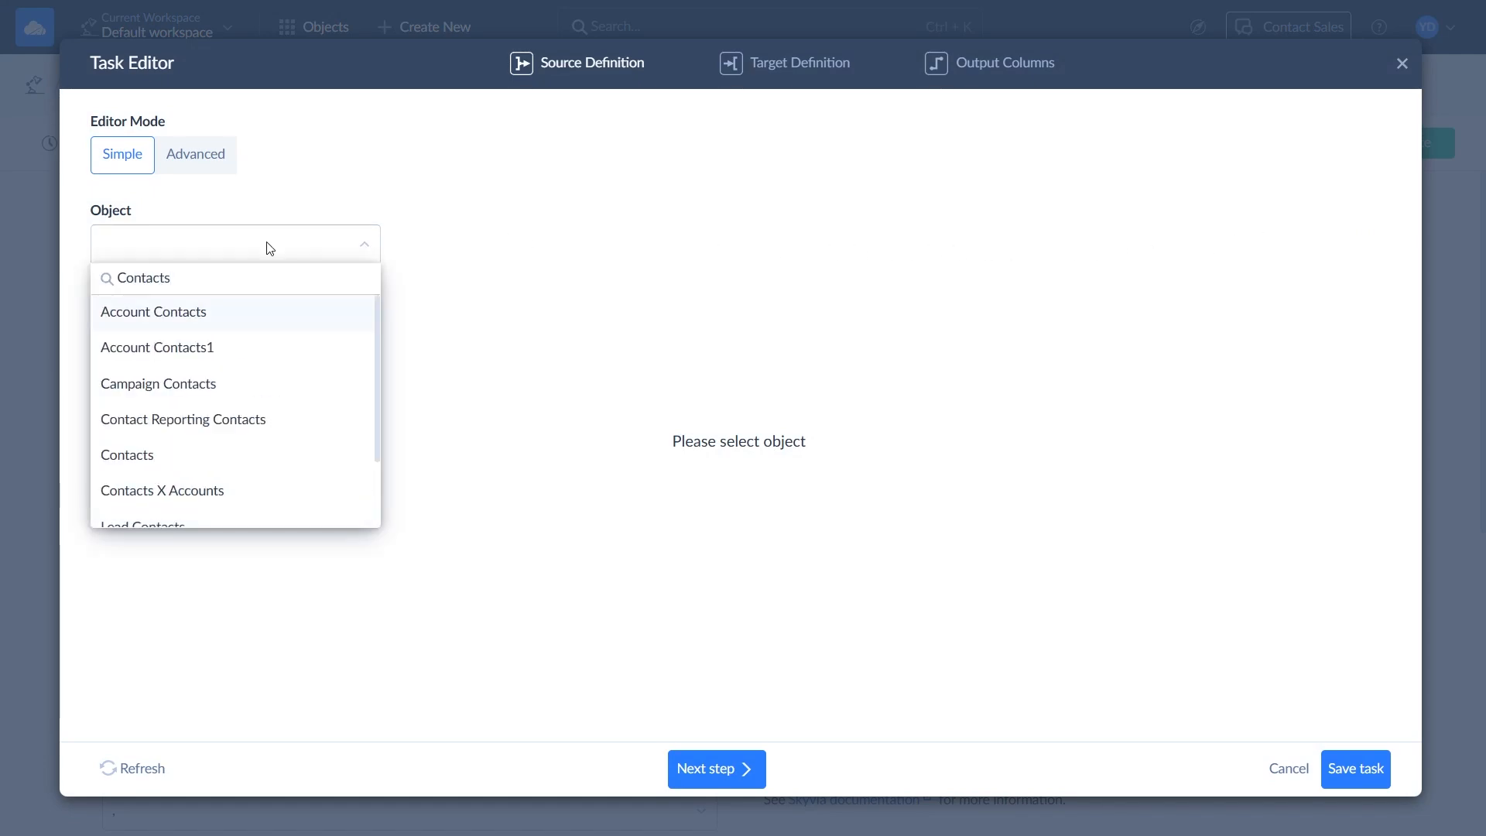
click(262, 456)
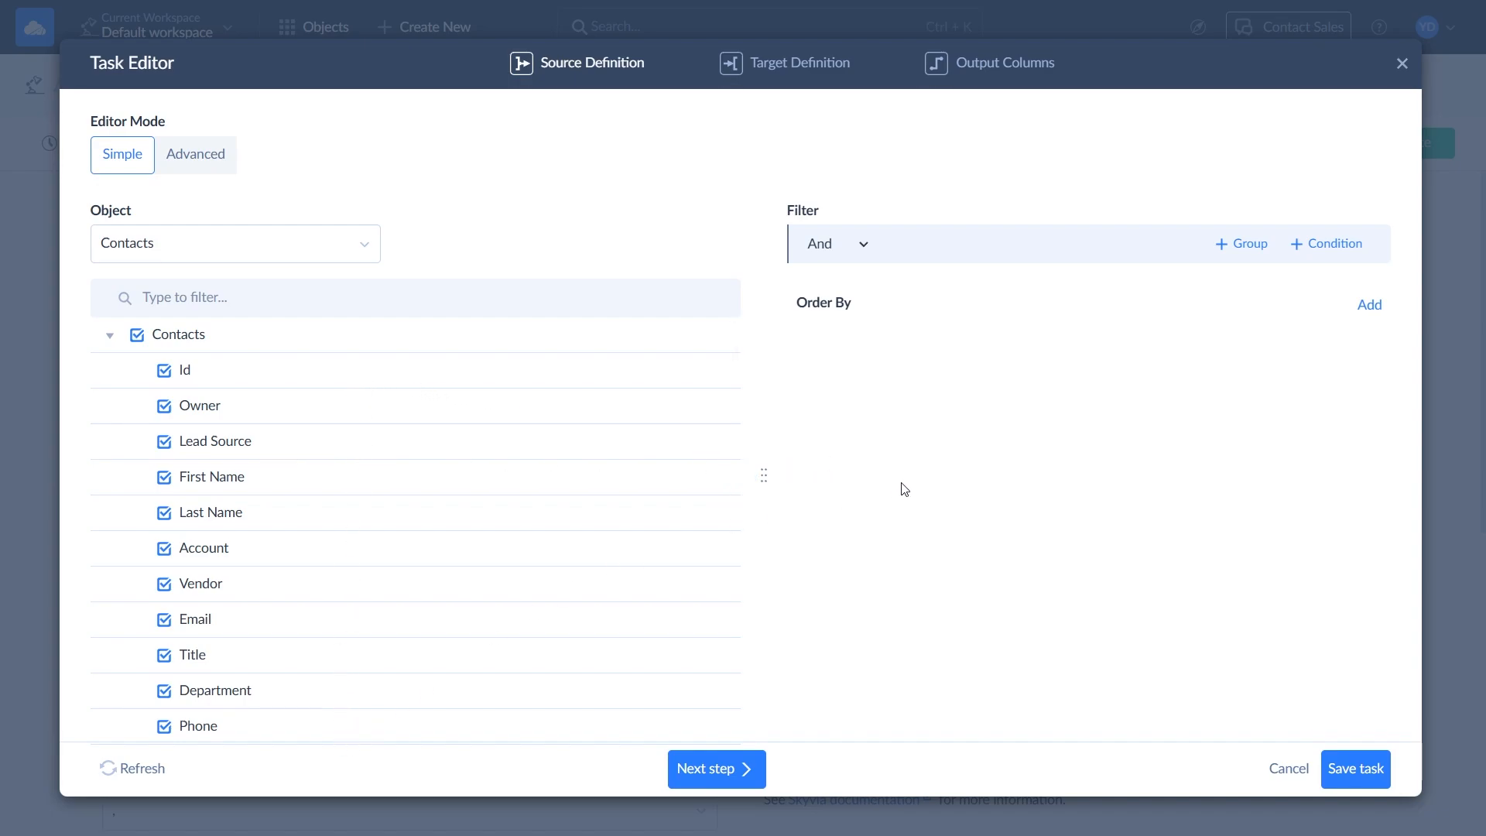
Add a filter condition limiting the exported contacts to those with Created Time >= LAST_WEEK
click(1335, 244)
click(1083, 290)
text(cre)
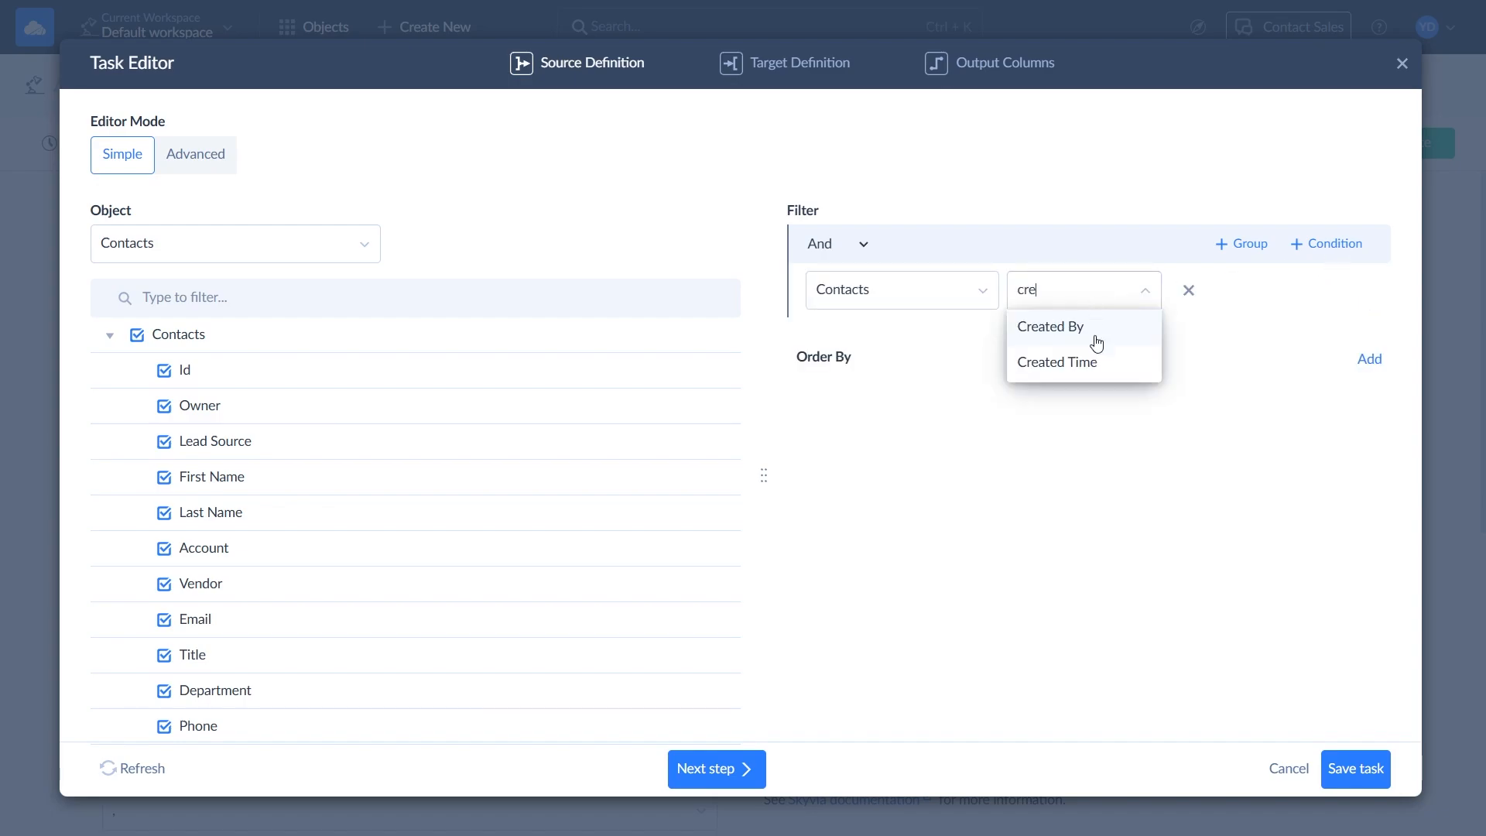
click(1083, 362)
click(1121, 305)
click(1098, 501)
click(1277, 289)
click(1326, 290)
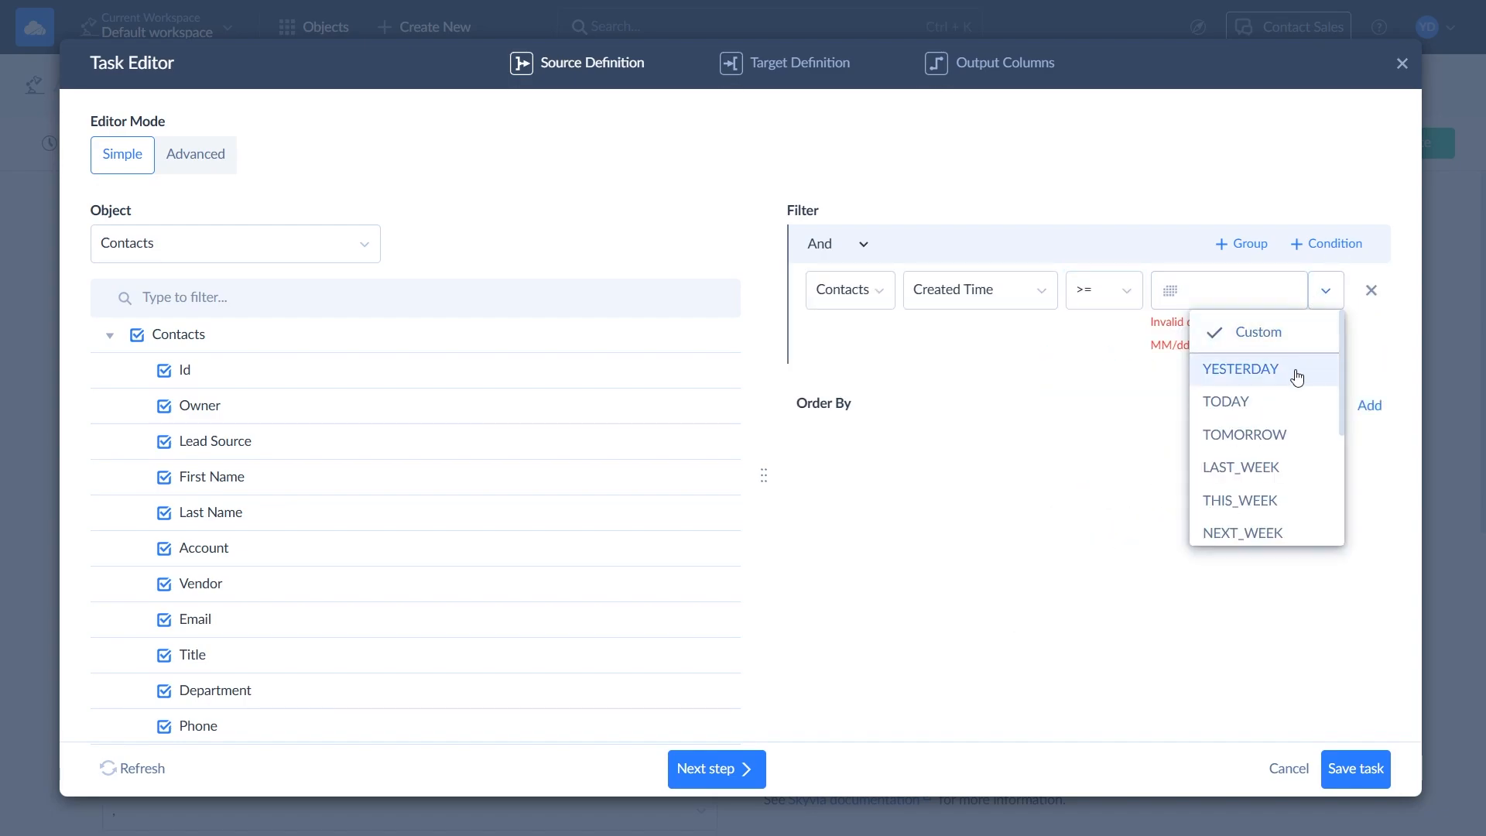
click(1276, 469)
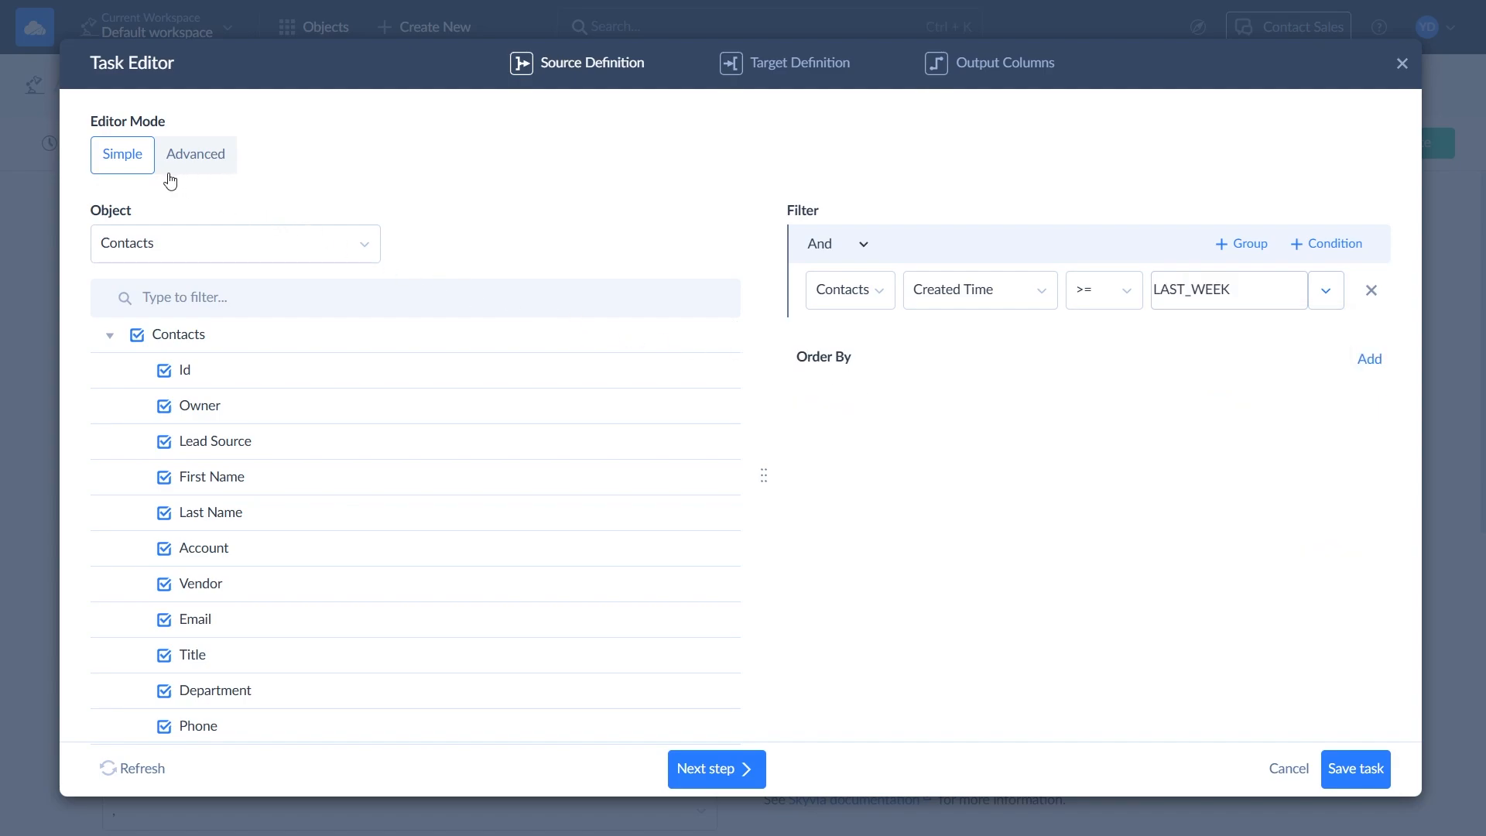
In the target definition, set the target file name to ZohoContacts_{yyyyMMdd}_{HHmm}
click(755, 769)
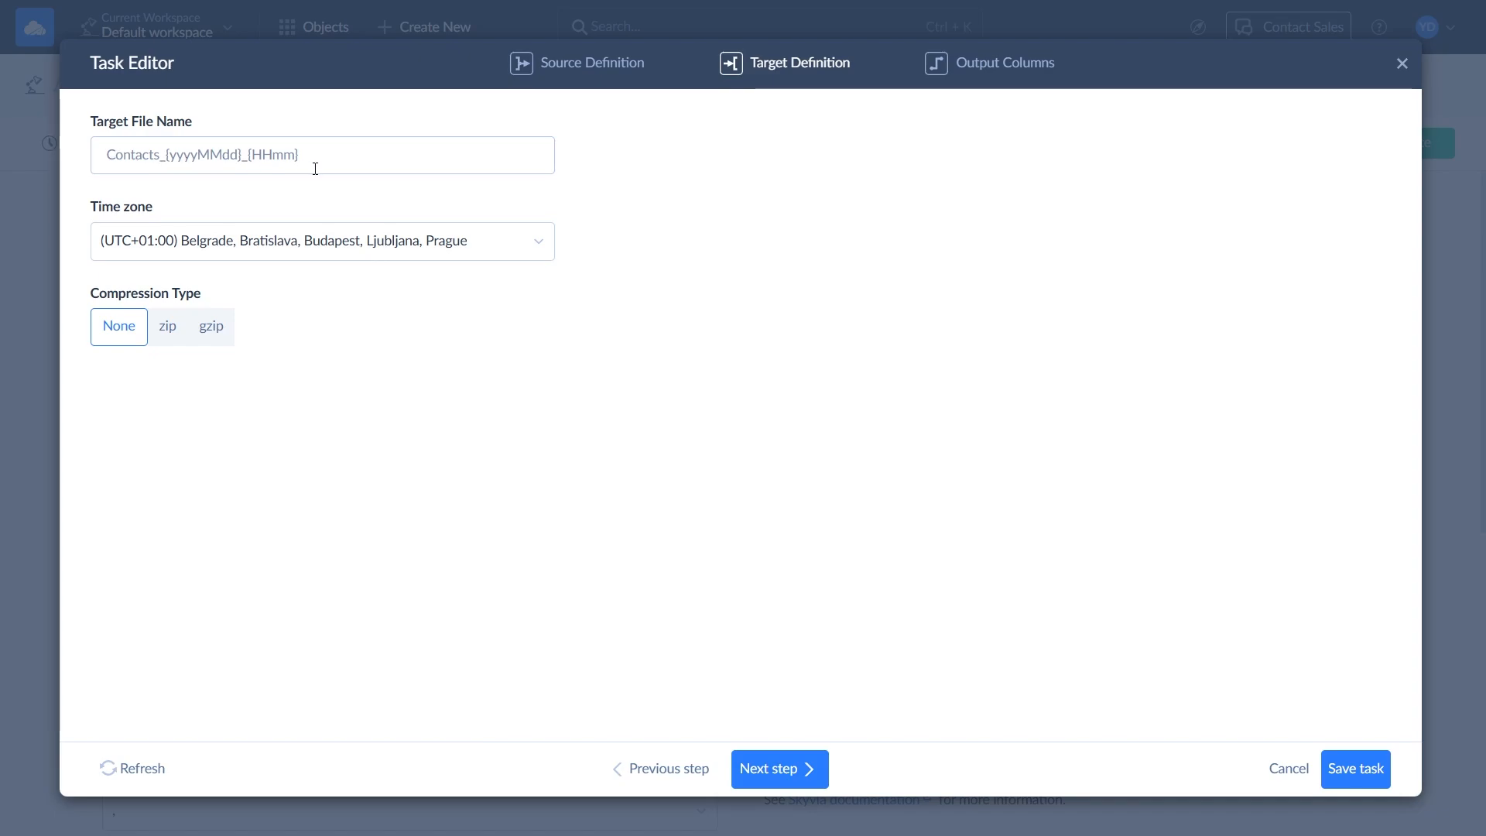
click(107, 161)
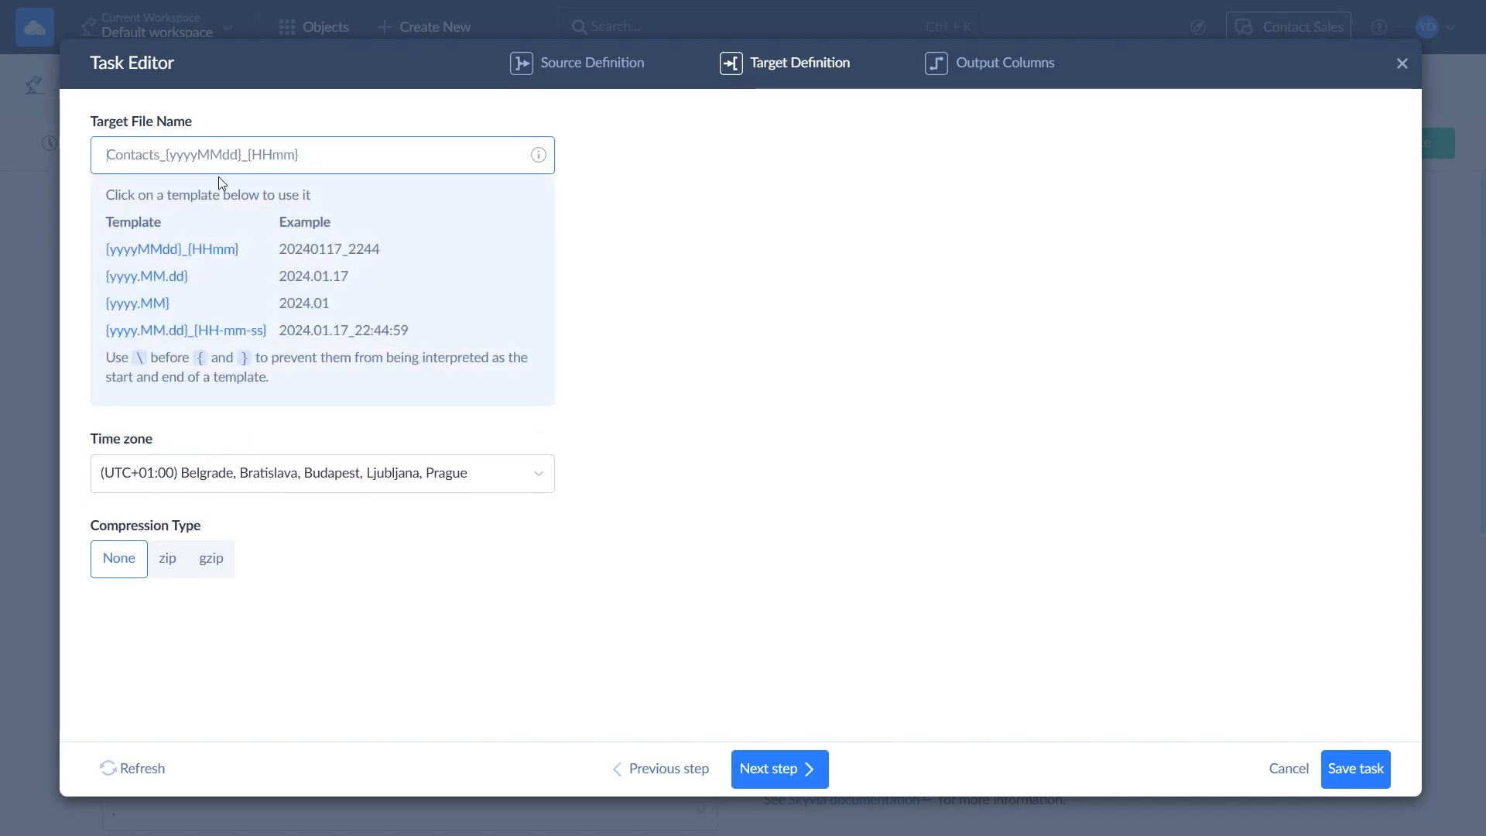
text(Zoho)
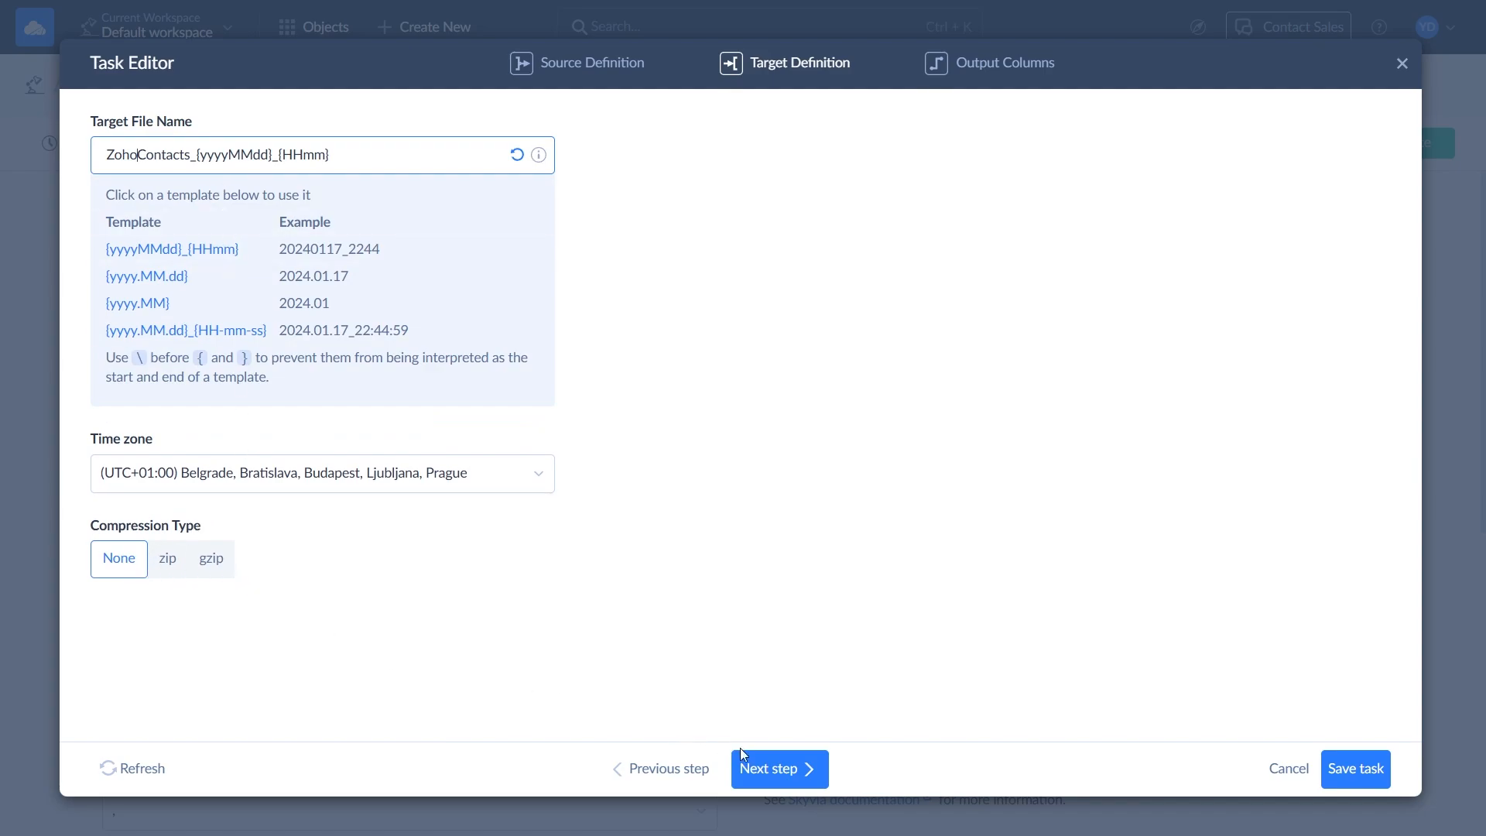
Set the Id output column's CSV name to ContactId and move Phone directly below Last Name, saving the task
click(770, 770)
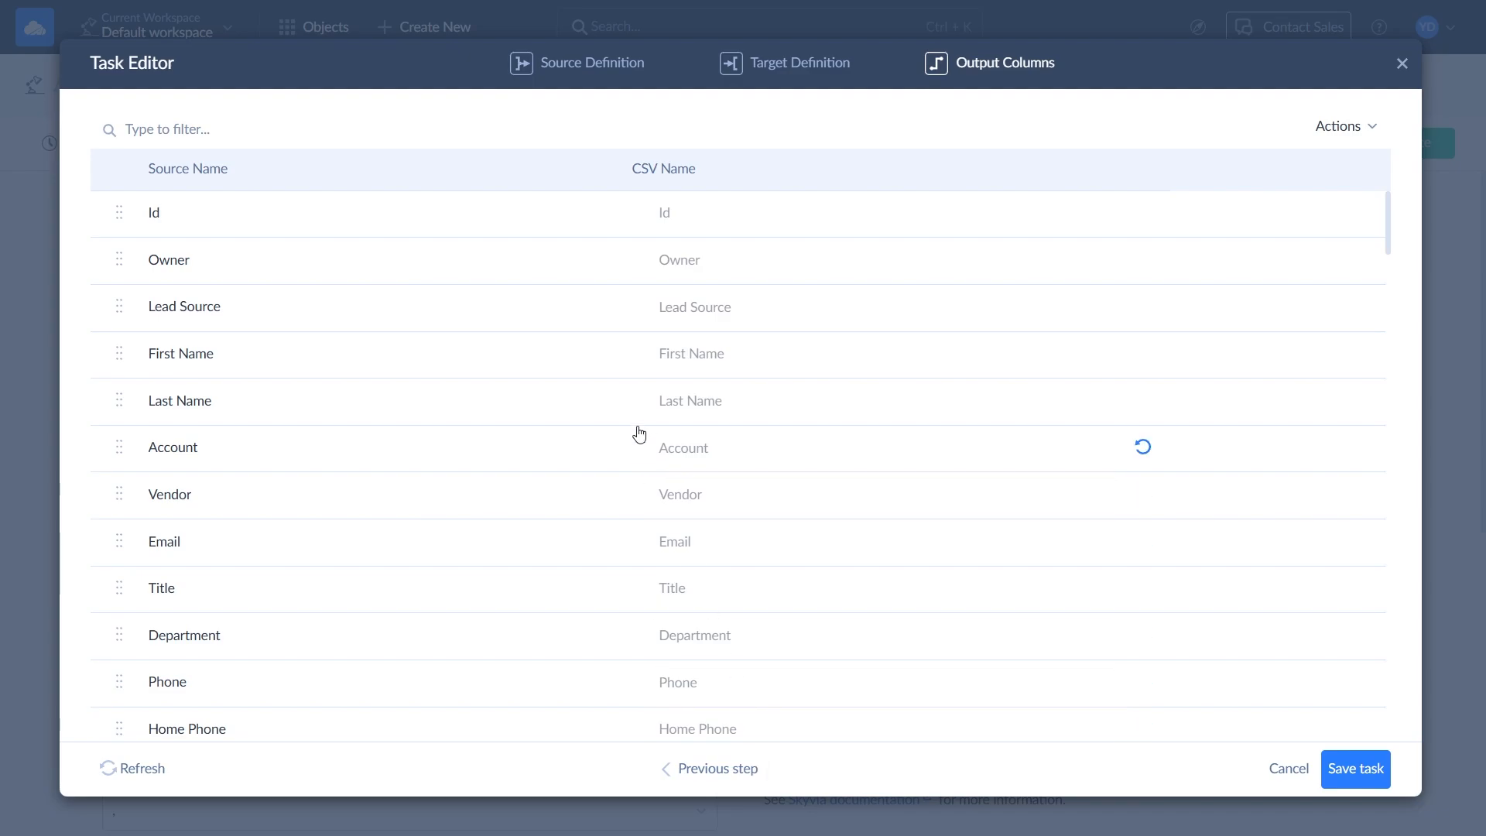
click(660, 210)
text(Contact)
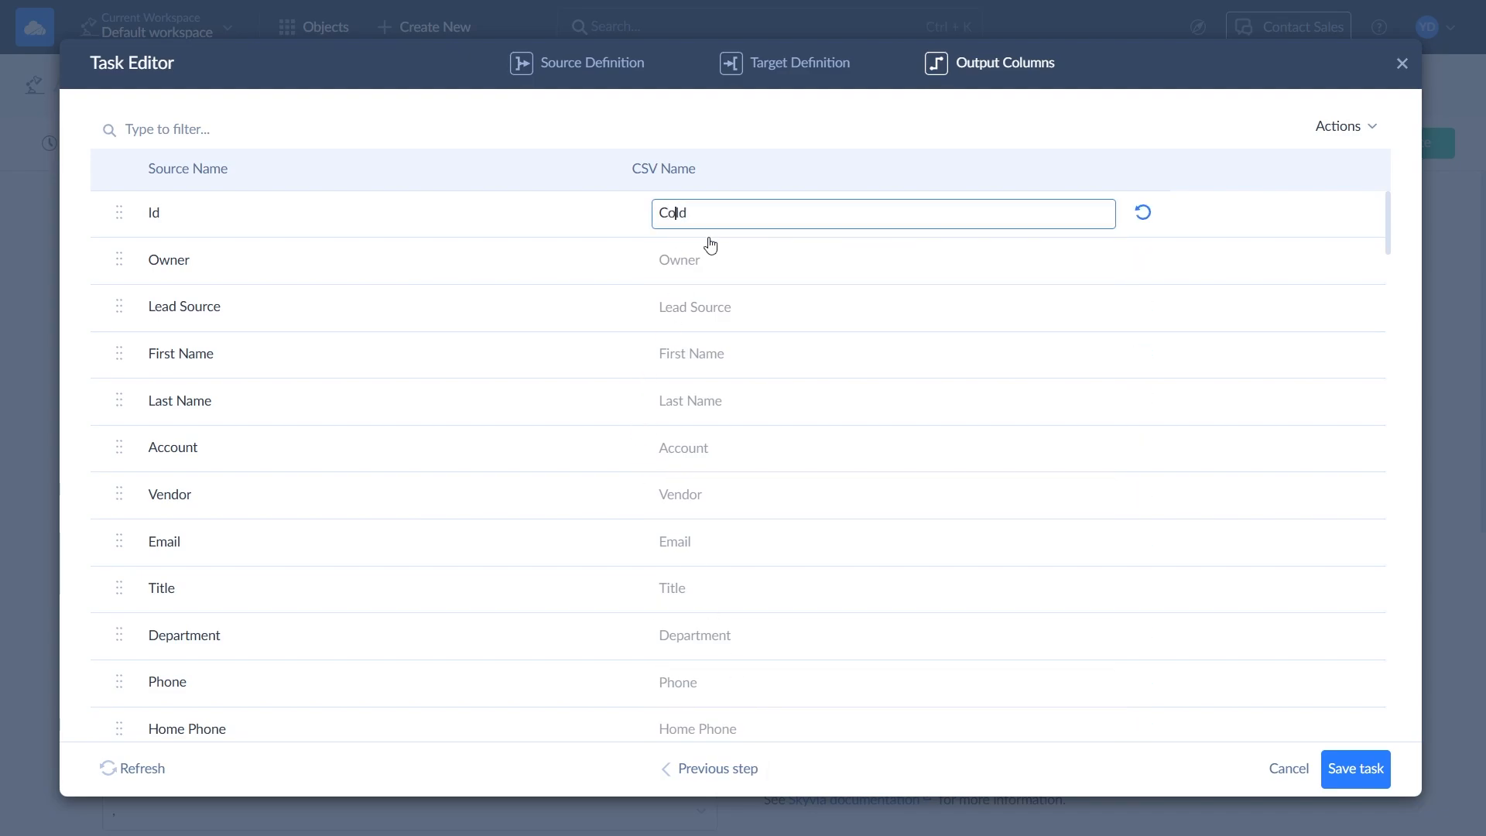
click(581, 223)
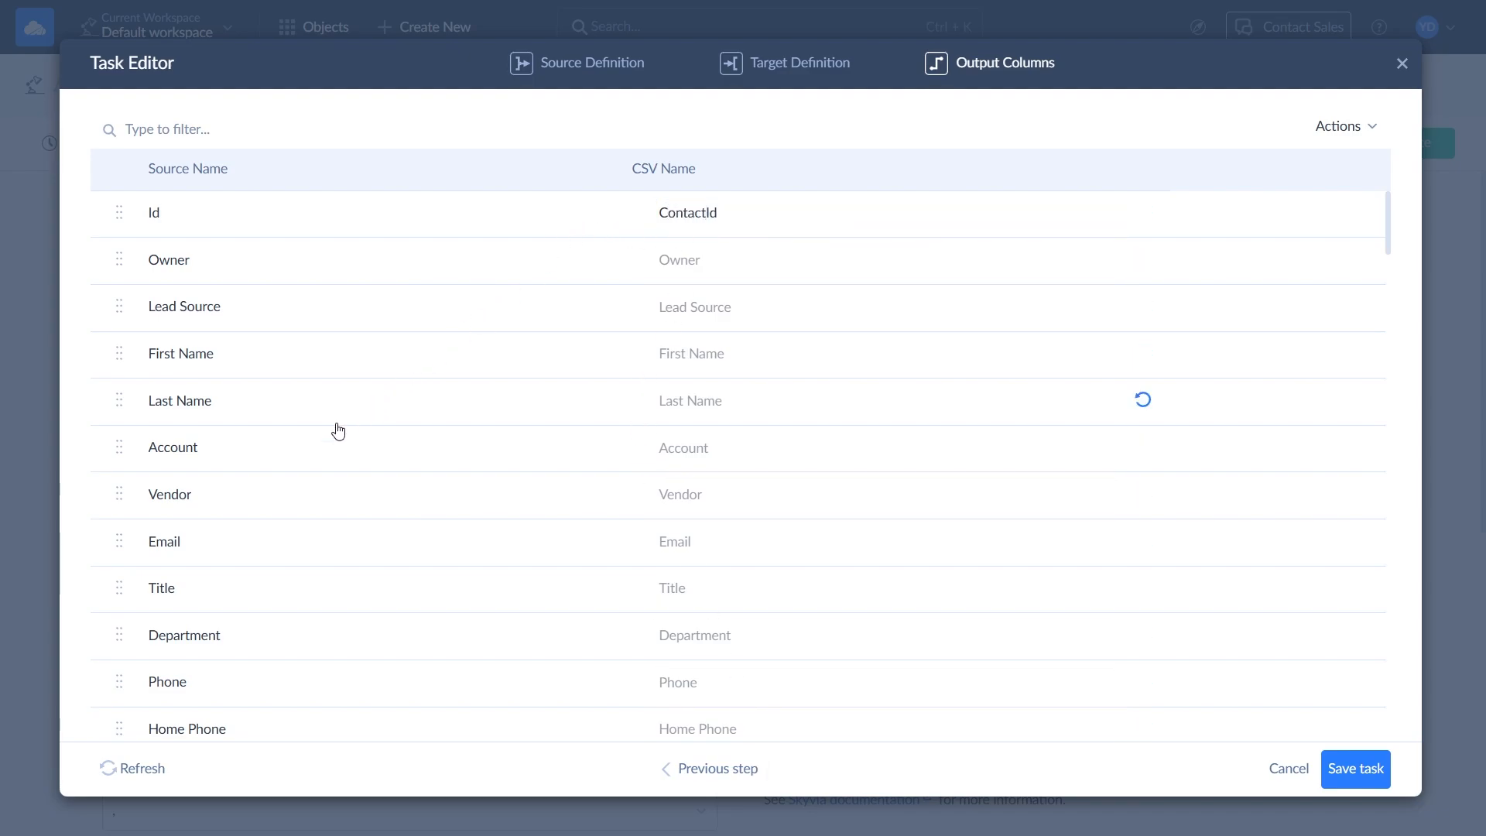
drag(119, 681, 116, 447)
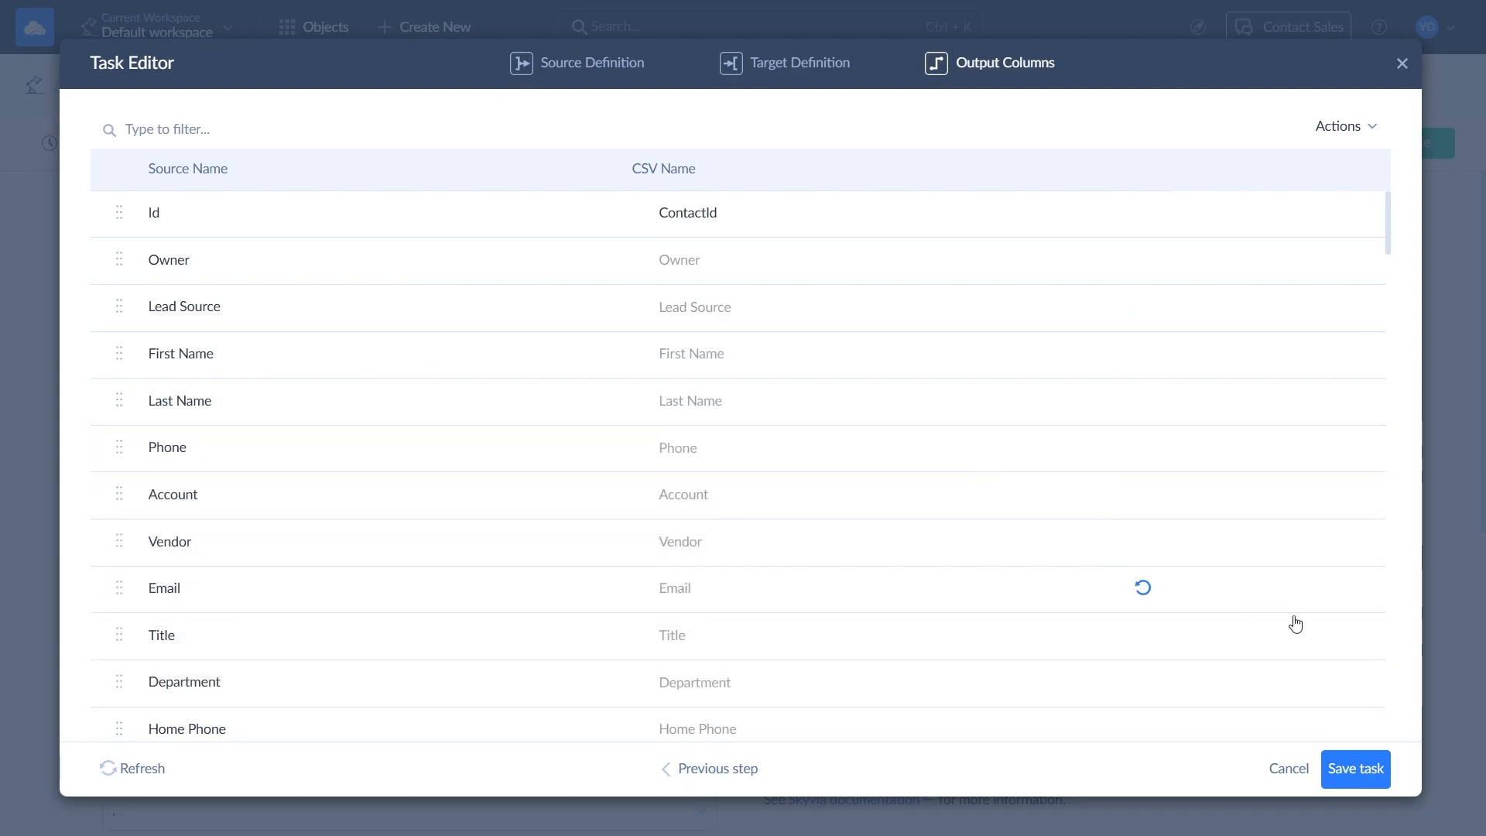
click(1355, 768)
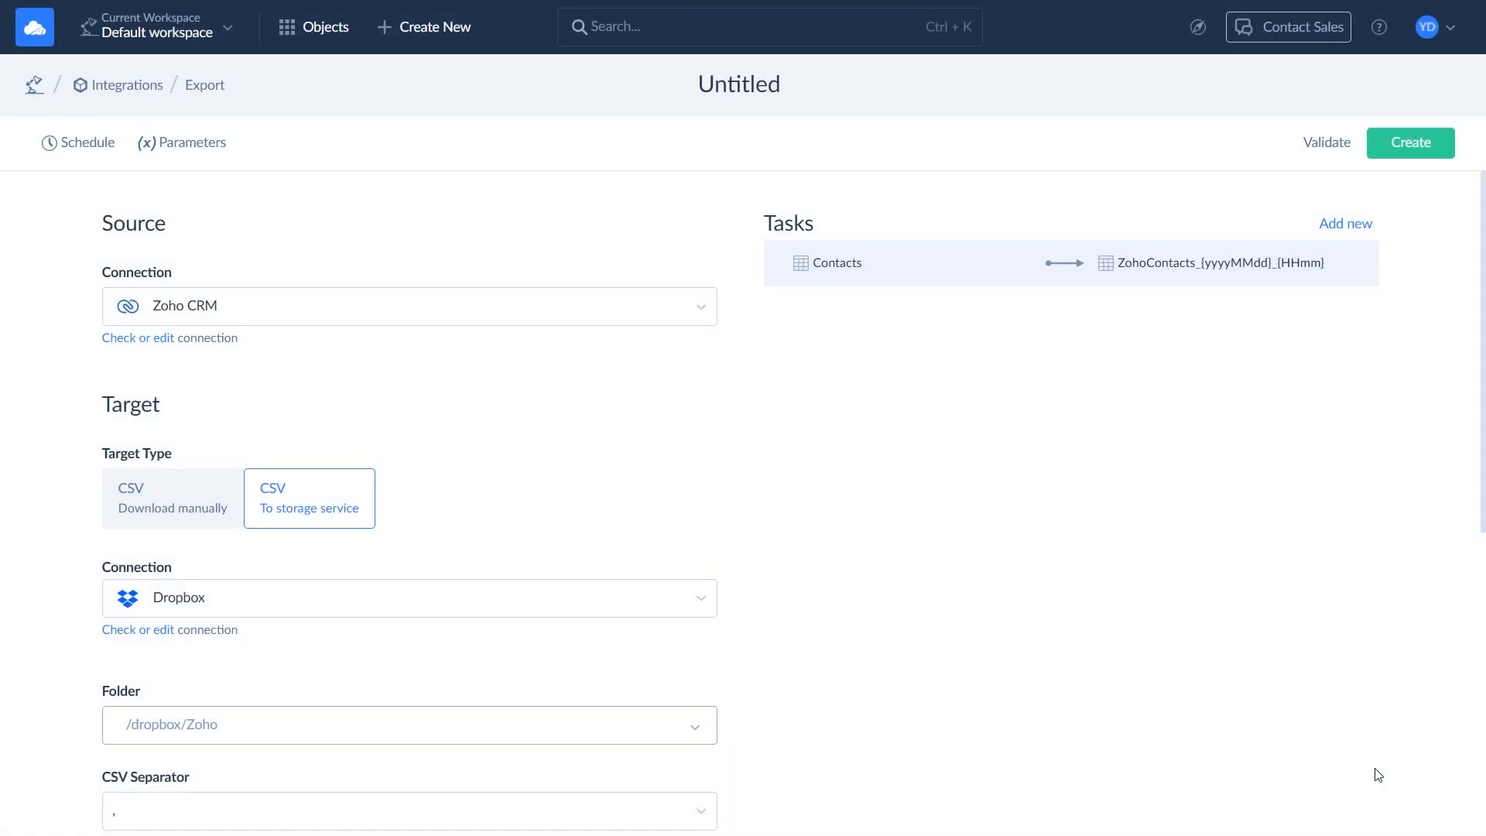
Name the export integration "Zoho Contacts > CSV" and create it
click(730, 81)
text(Zoho )
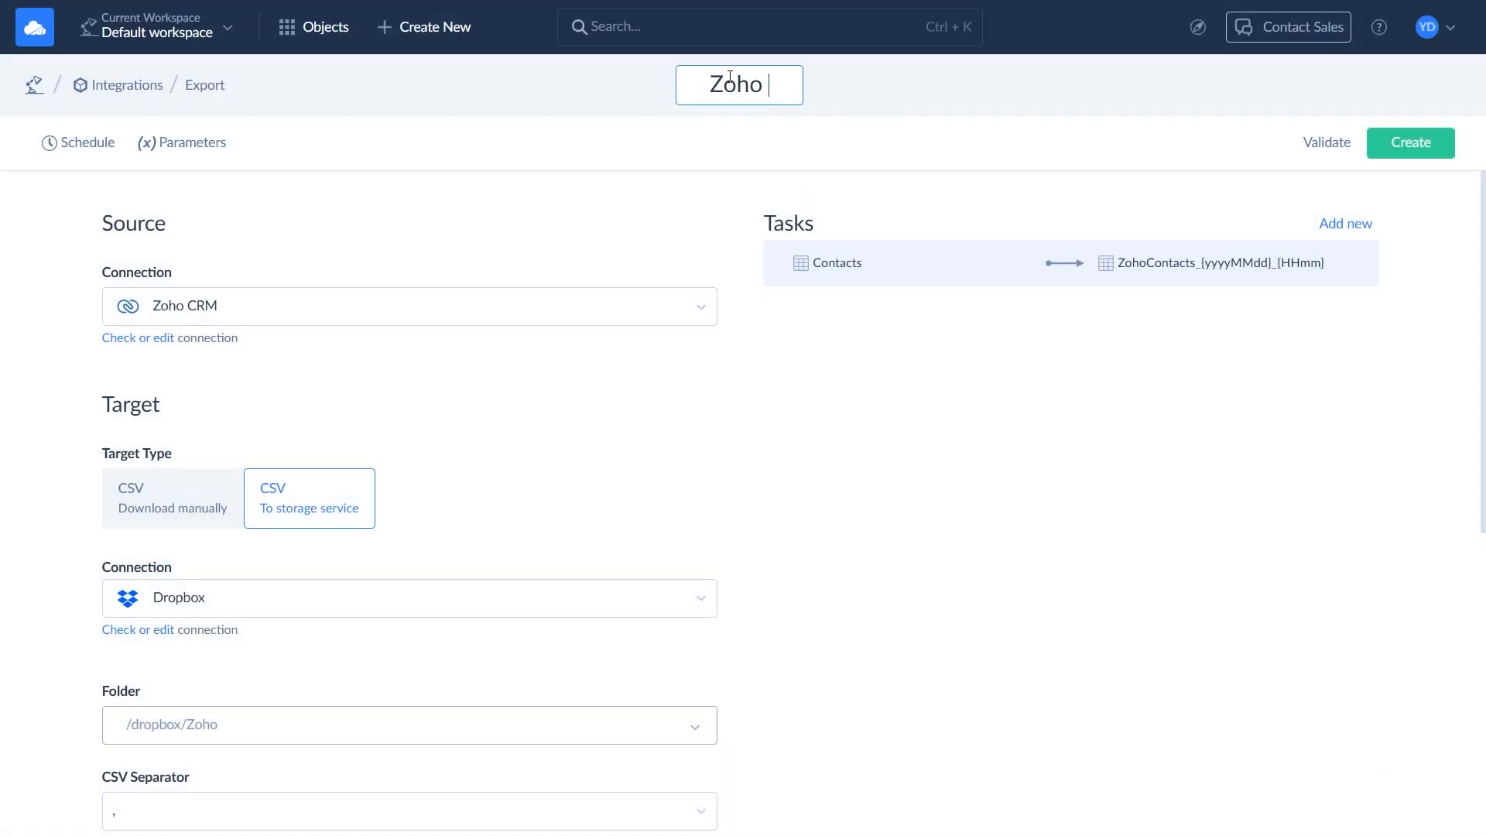
text(Contacts > CSV)
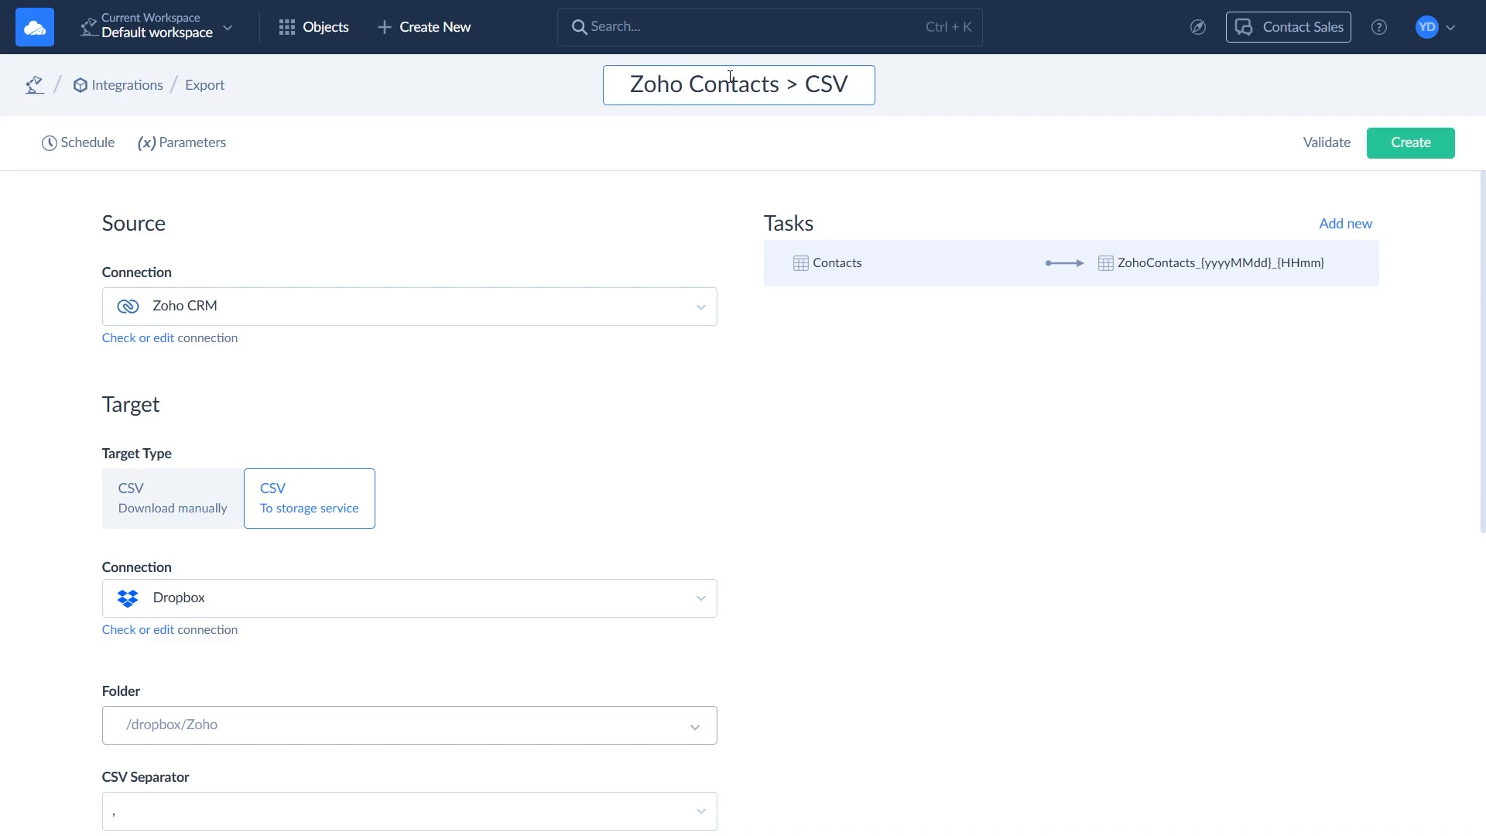
click(933, 179)
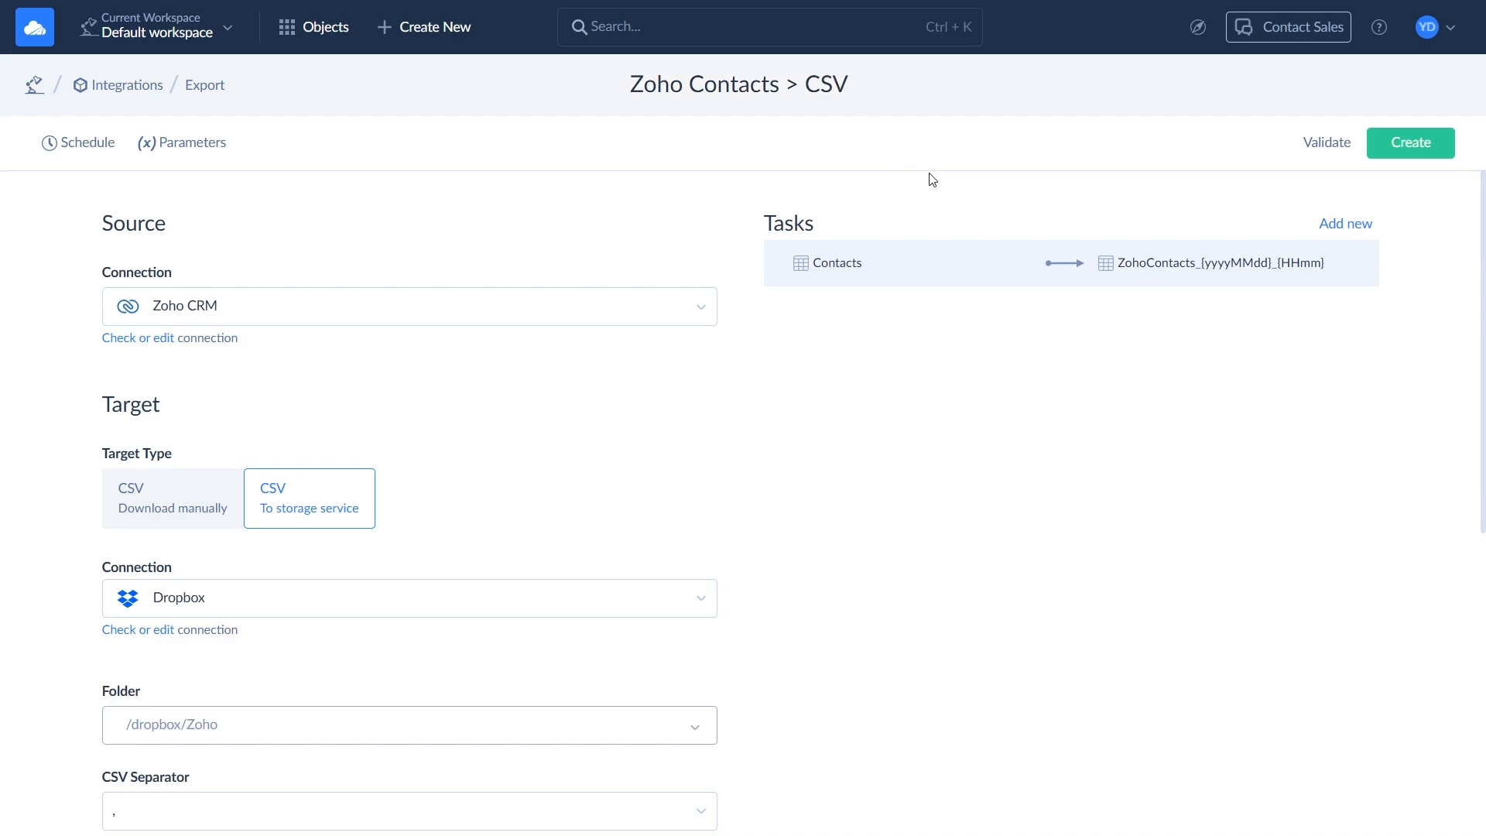
click(1383, 147)
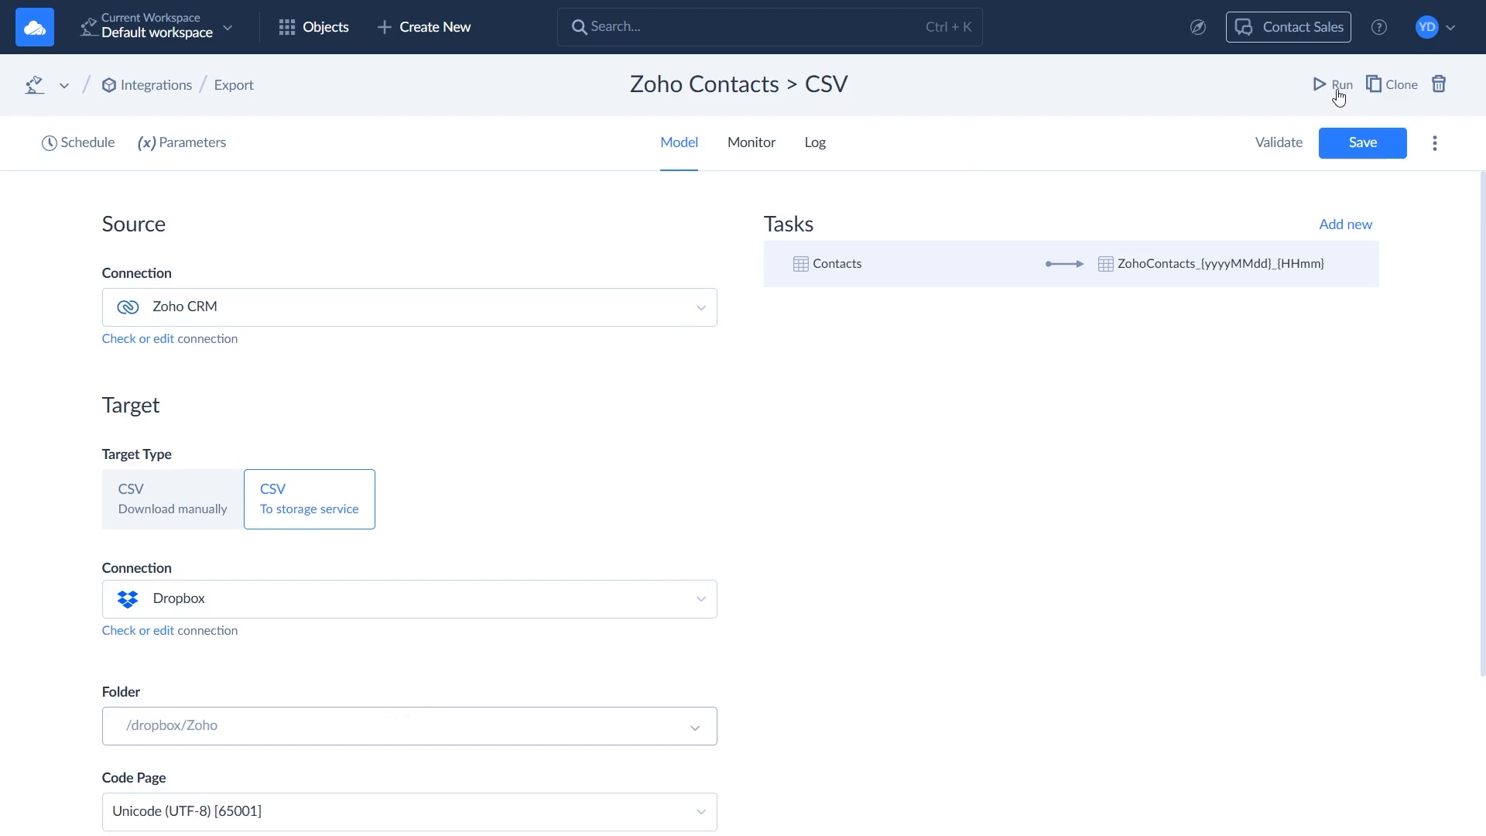
Run the export integration, agreeing to proceed, and open its run monitoring view
click(1334, 86)
click(713, 449)
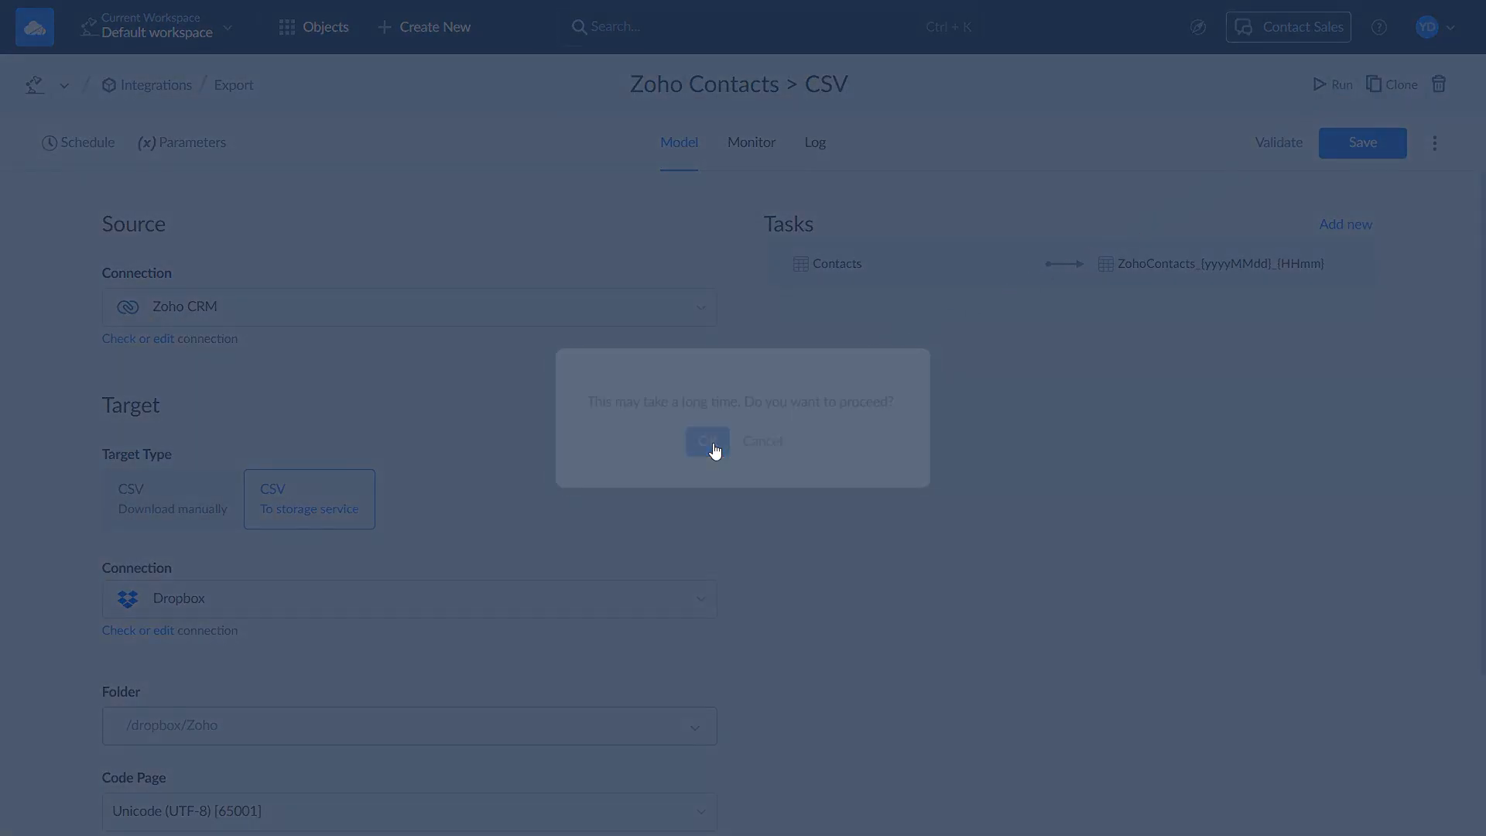
click(763, 164)
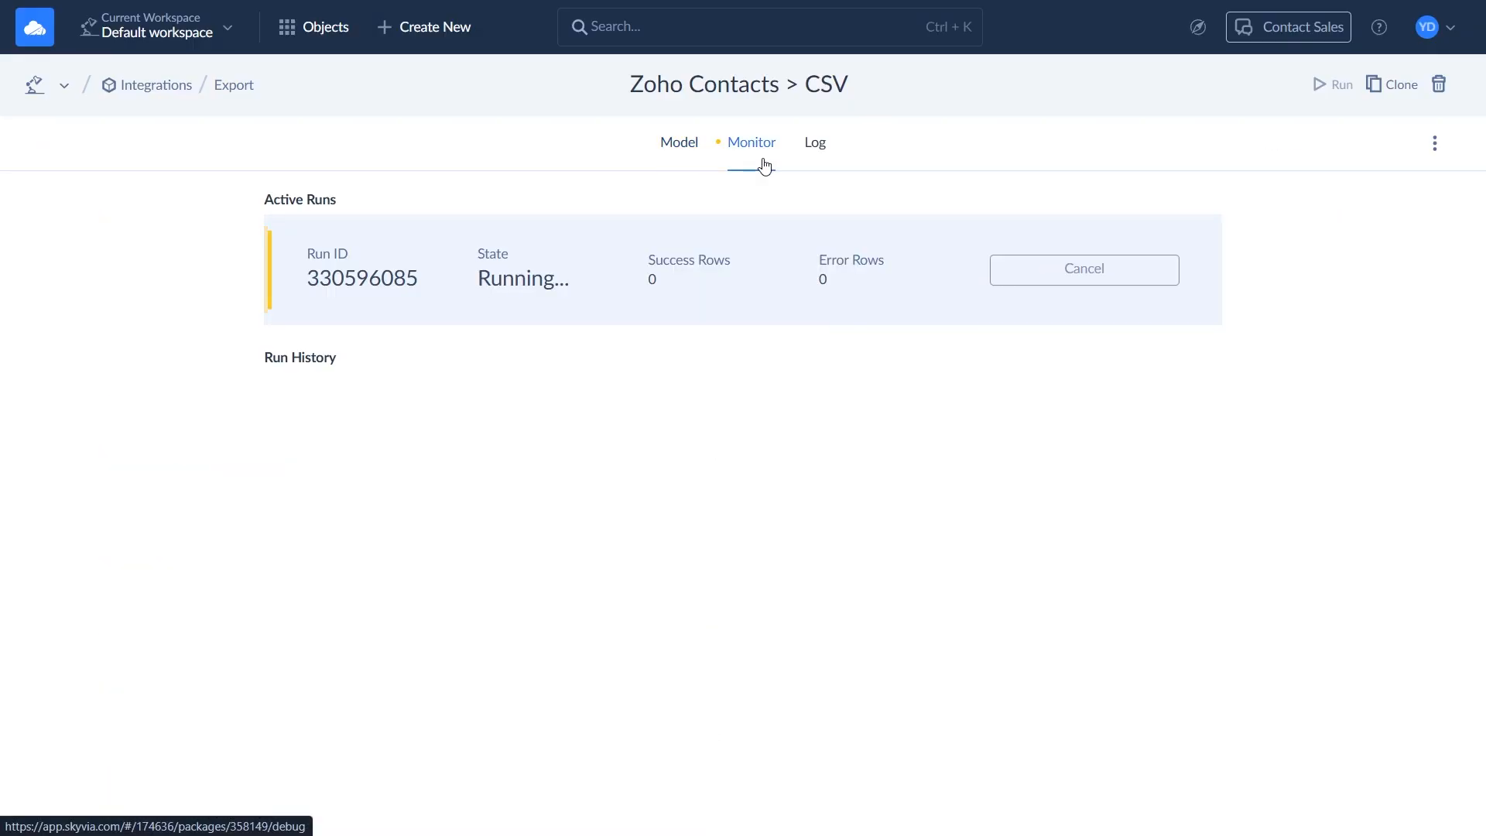